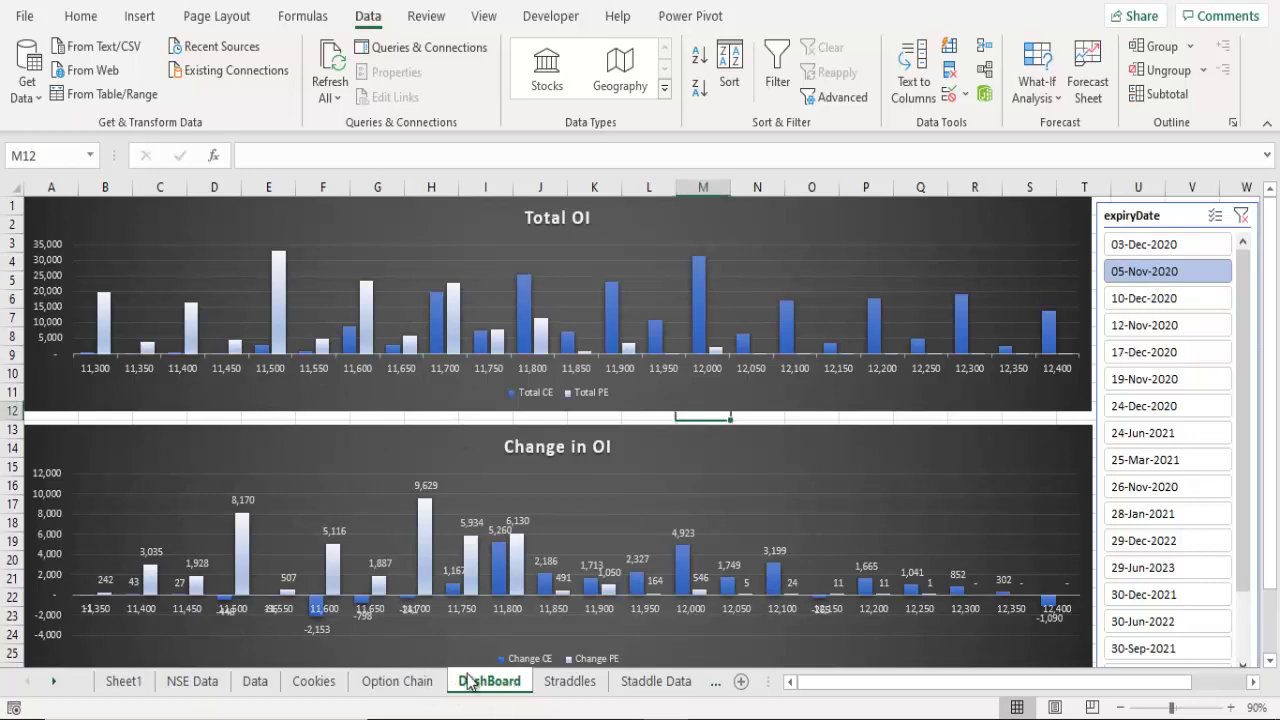
- Refresh all option chain data from the Option Chain sheet, then return to the DashBoard charts
{"action": "left_click", "coordinate": [400, 688]}
{"action": "scroll", "coordinate": [790, 518], "scroll_direction": "down", "scroll_amount": 2}
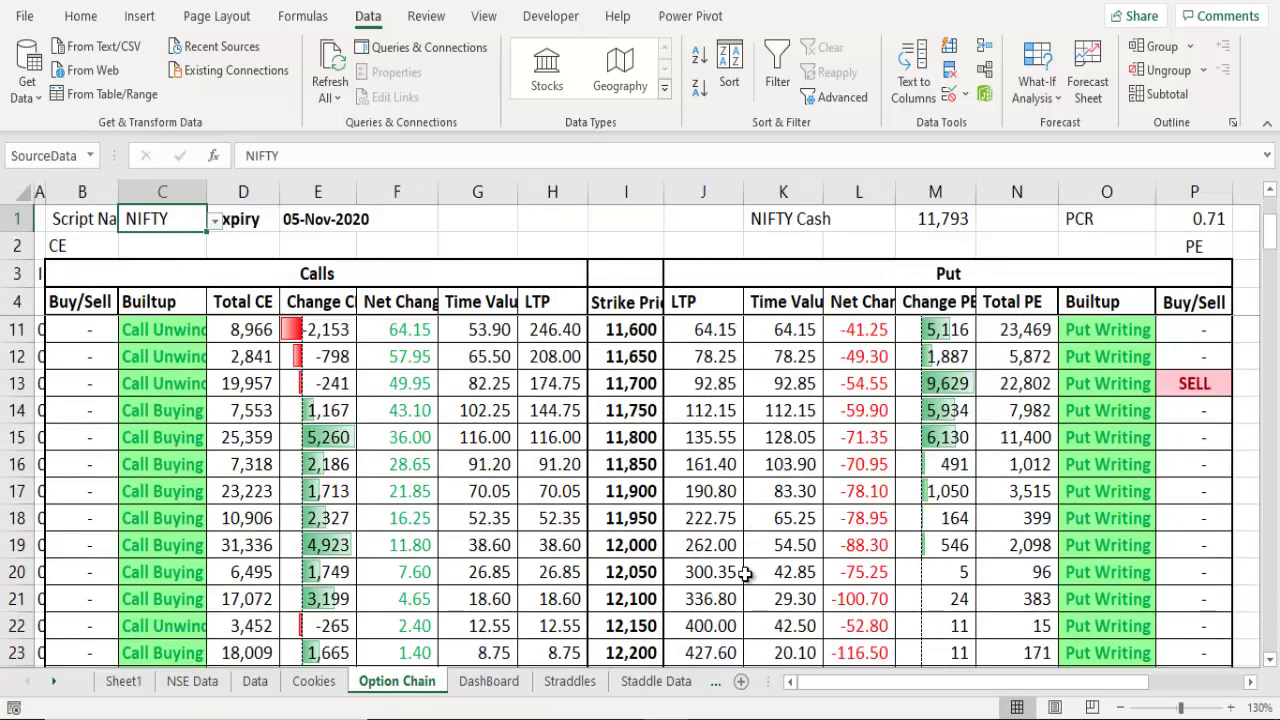
{"action": "scroll", "coordinate": [766, 526], "scroll_direction": "up", "scroll_amount": 2}
{"action": "left_click", "coordinate": [327, 62]}
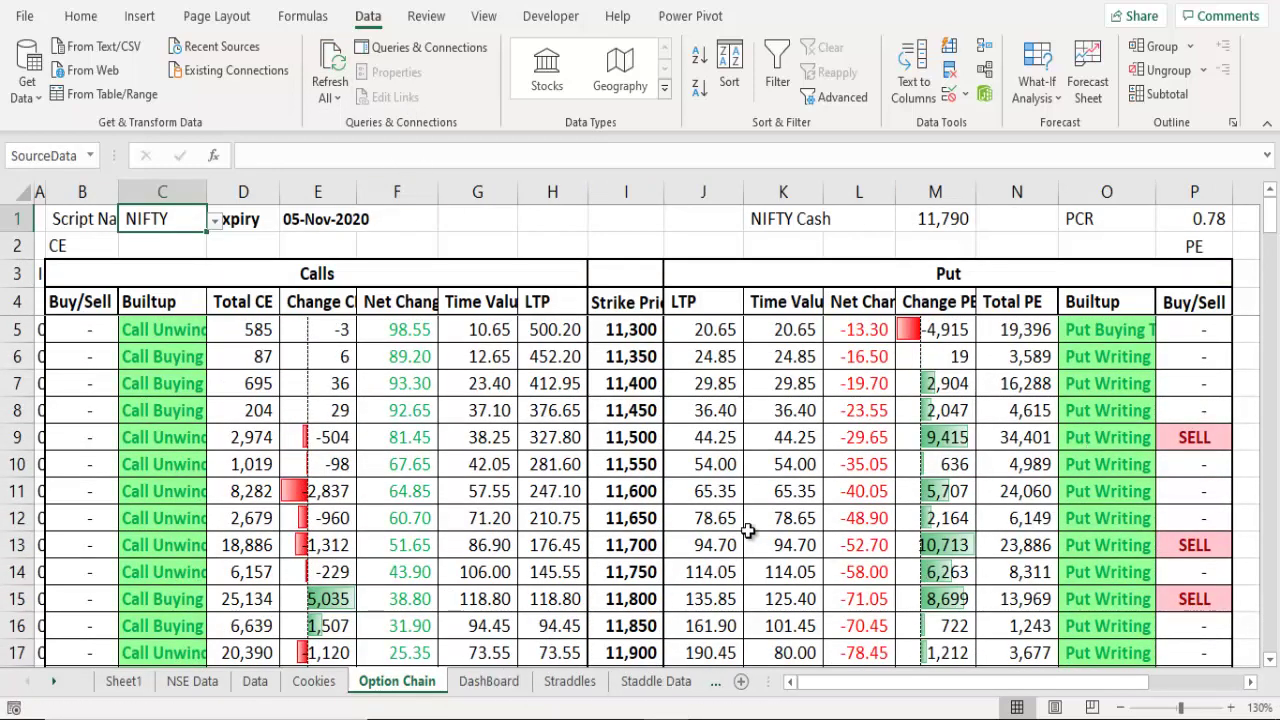
{"action": "left_click", "coordinate": [490, 681]}
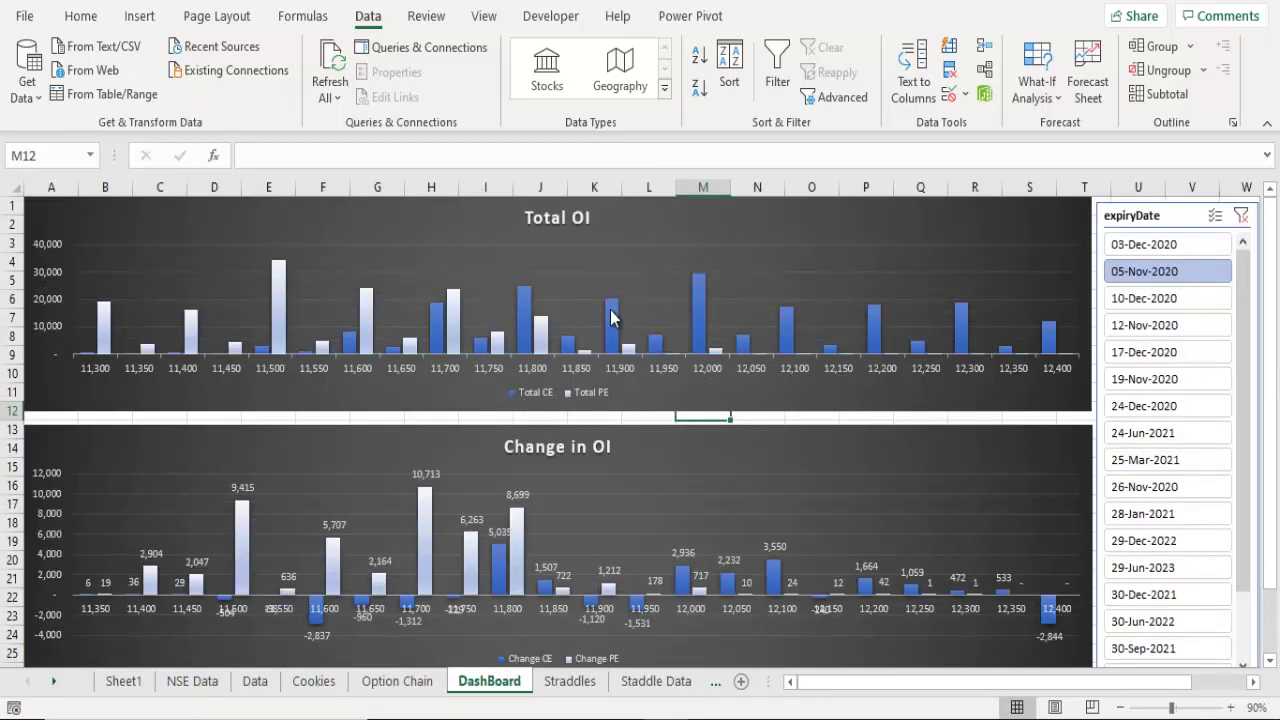
{"action": "mouse_move", "coordinate": [610, 310]}
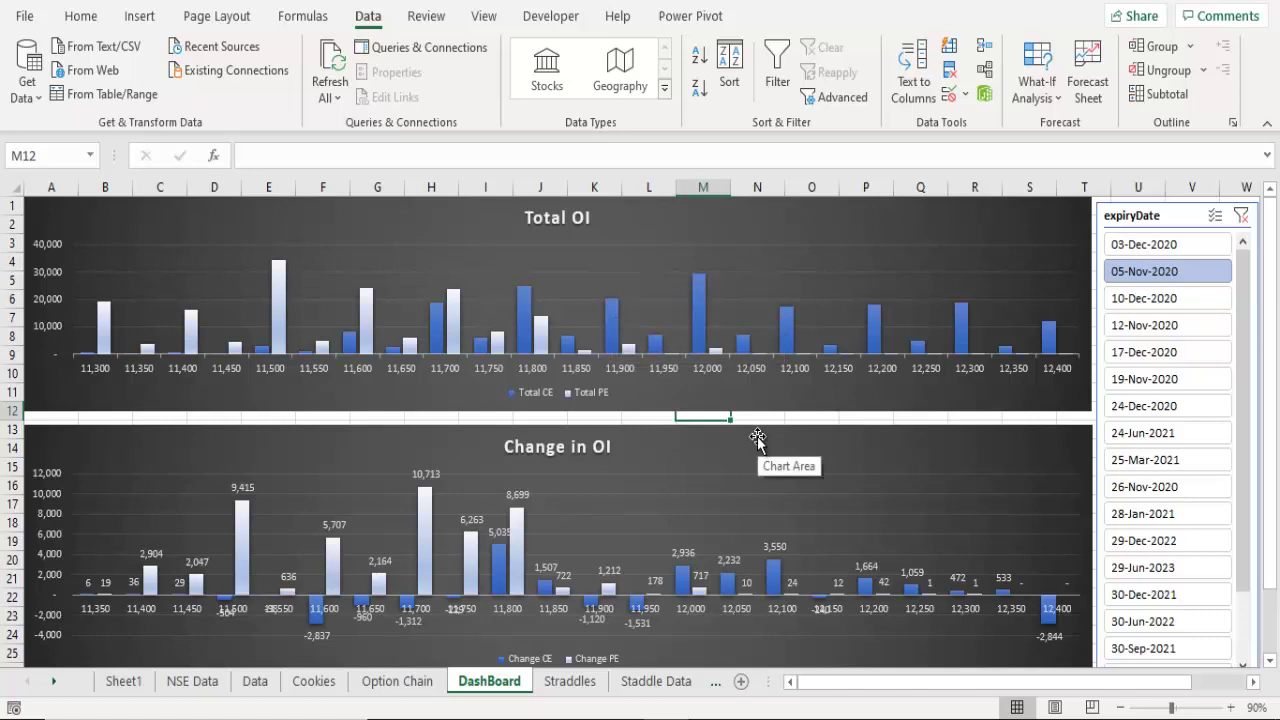
{"action": "left_click", "coordinate": [1215, 217]}
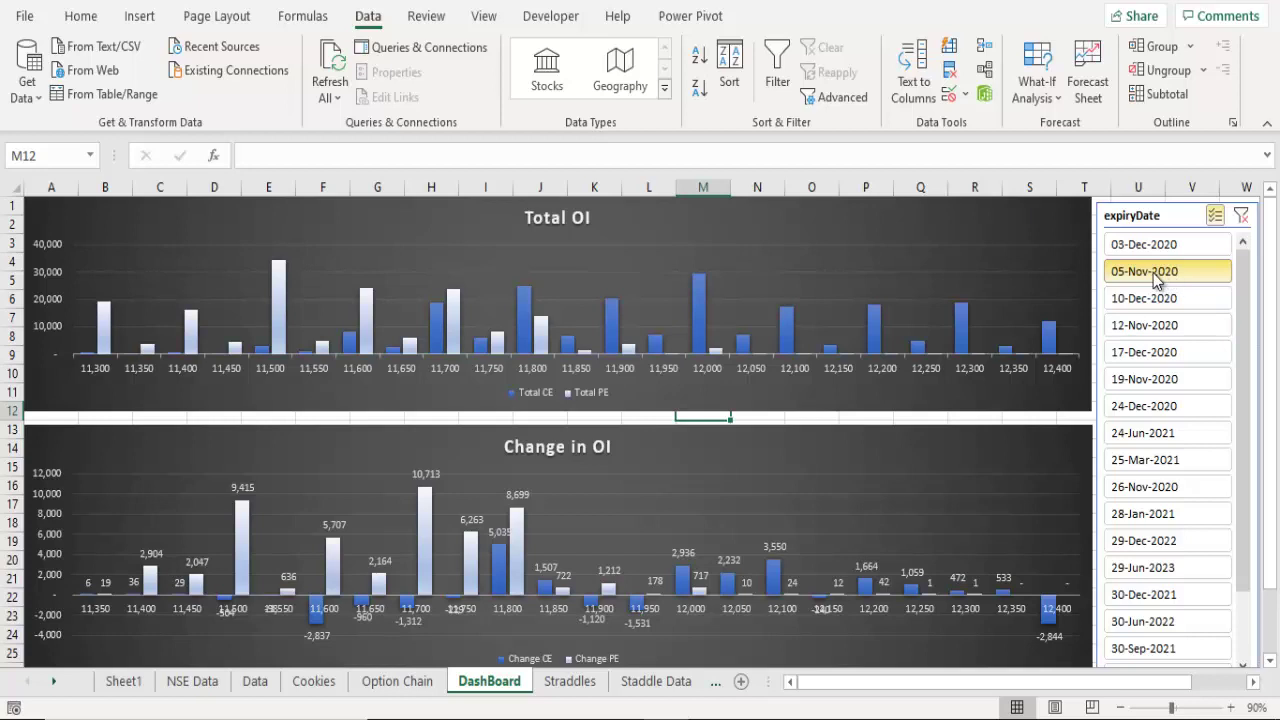
{"action": "left_click", "coordinate": [1155, 328]}
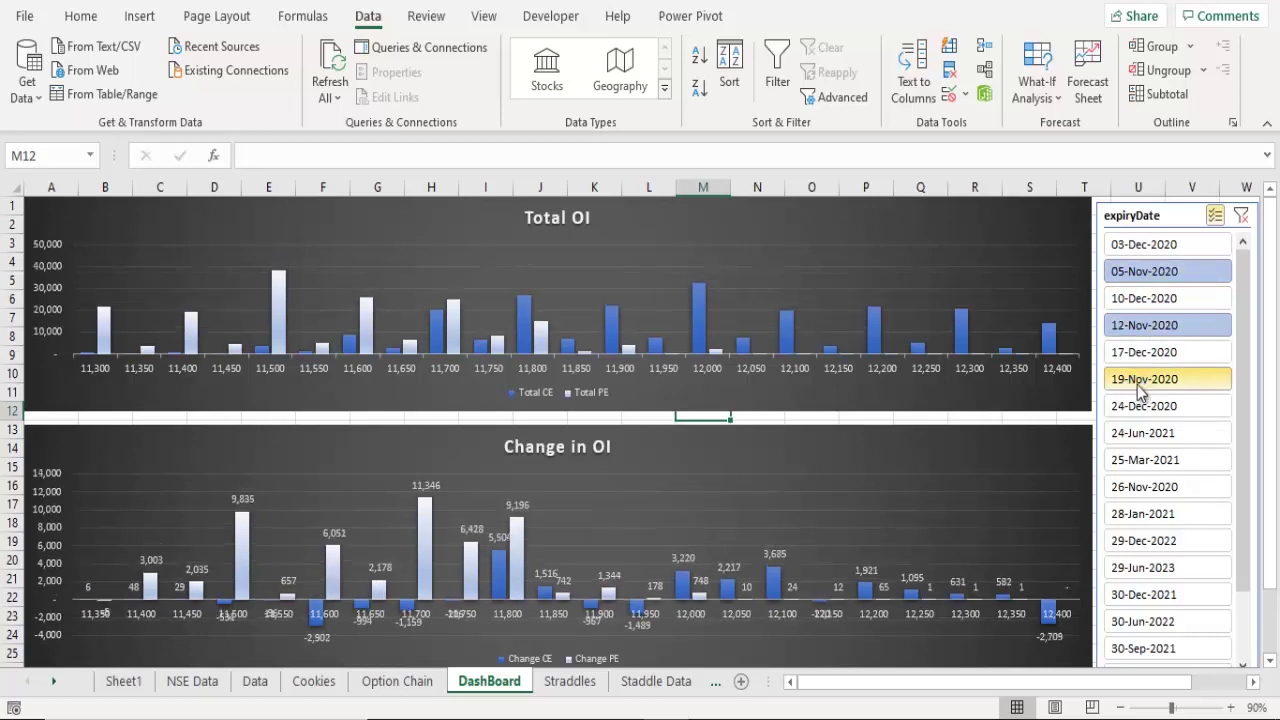
{"action": "left_click", "coordinate": [1140, 390]}
{"action": "left_click", "coordinate": [1139, 487]}
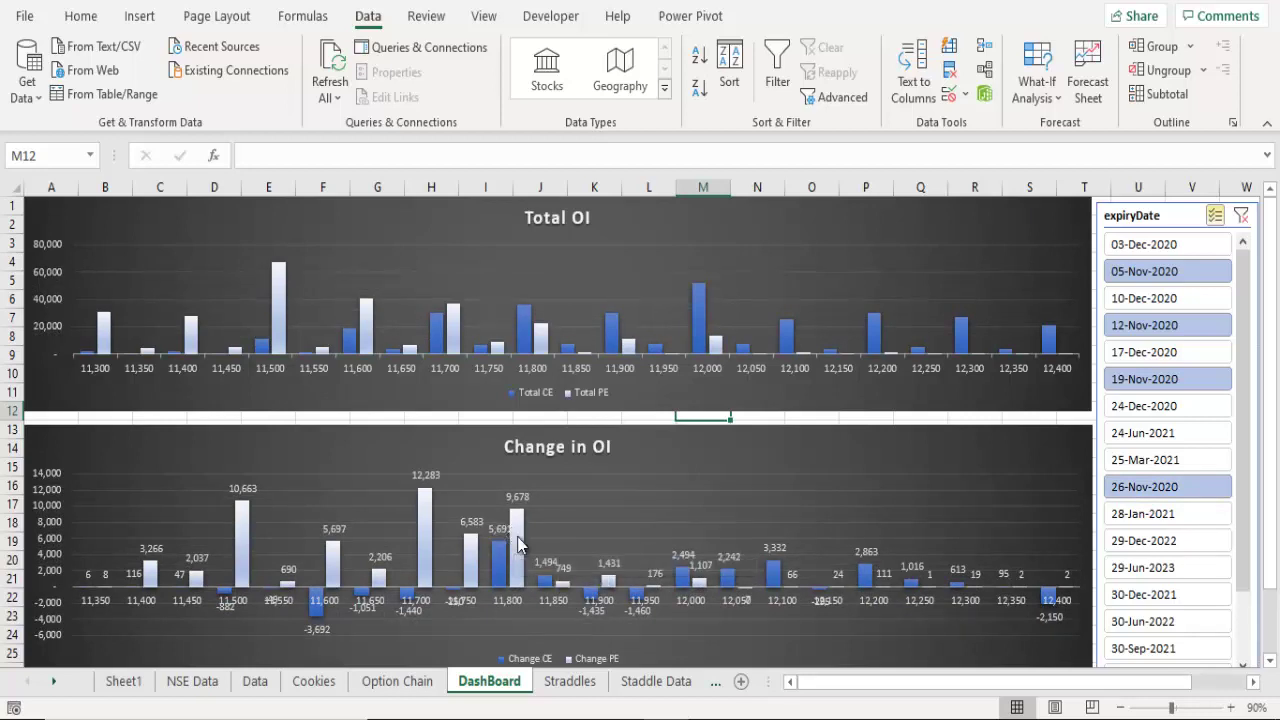
{"action": "mouse_move", "coordinate": [516, 541]}
{"action": "mouse_move", "coordinate": [702, 321]}
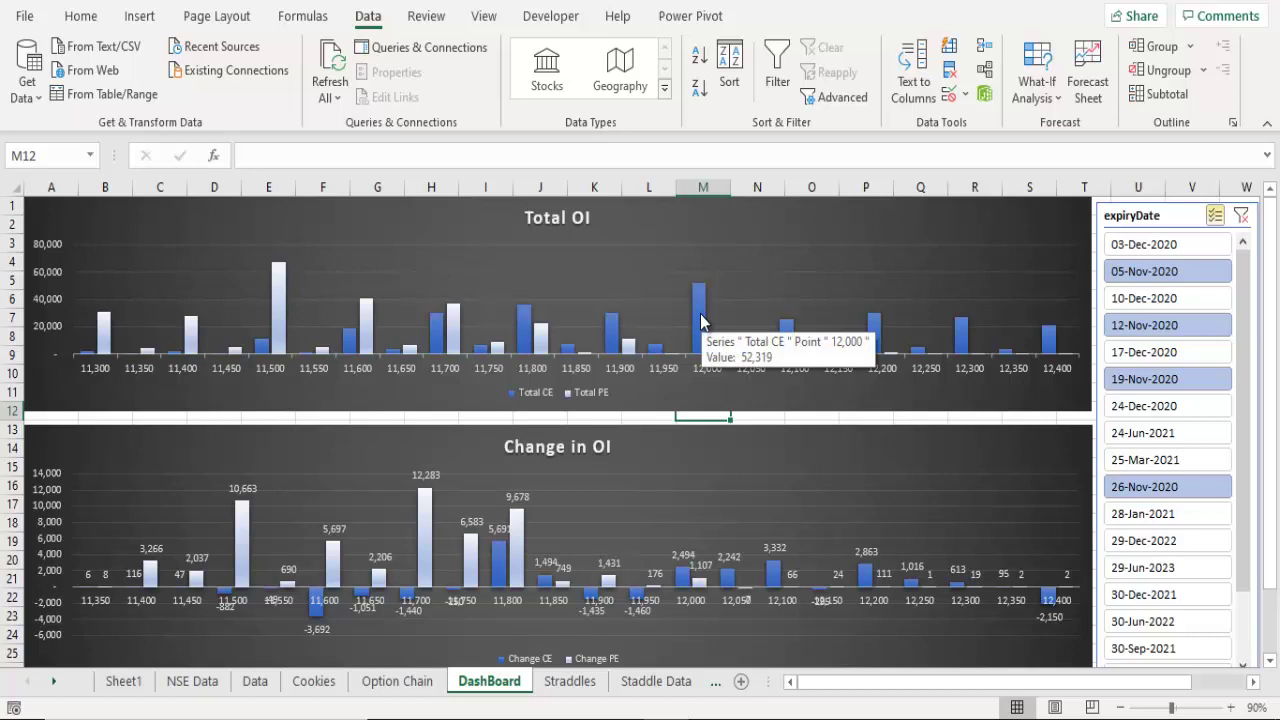
{"action": "mouse_move", "coordinate": [277, 297]}
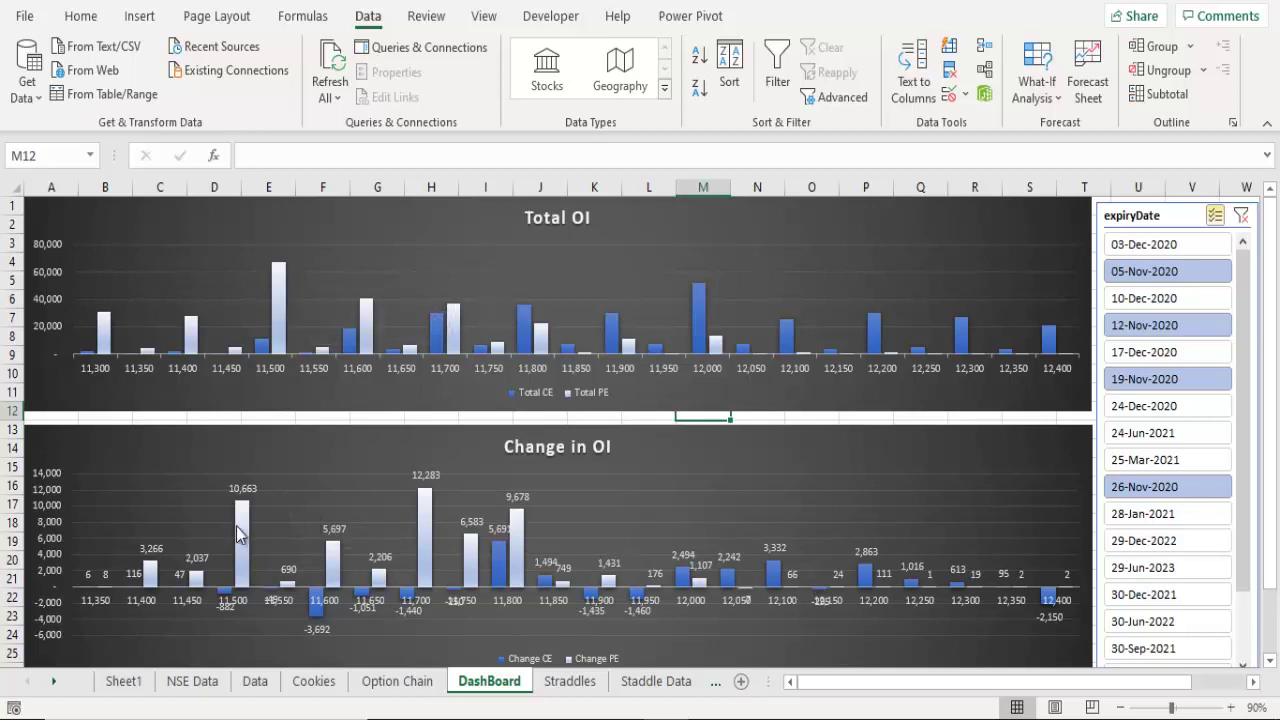
{"action": "mouse_move", "coordinate": [427, 527]}
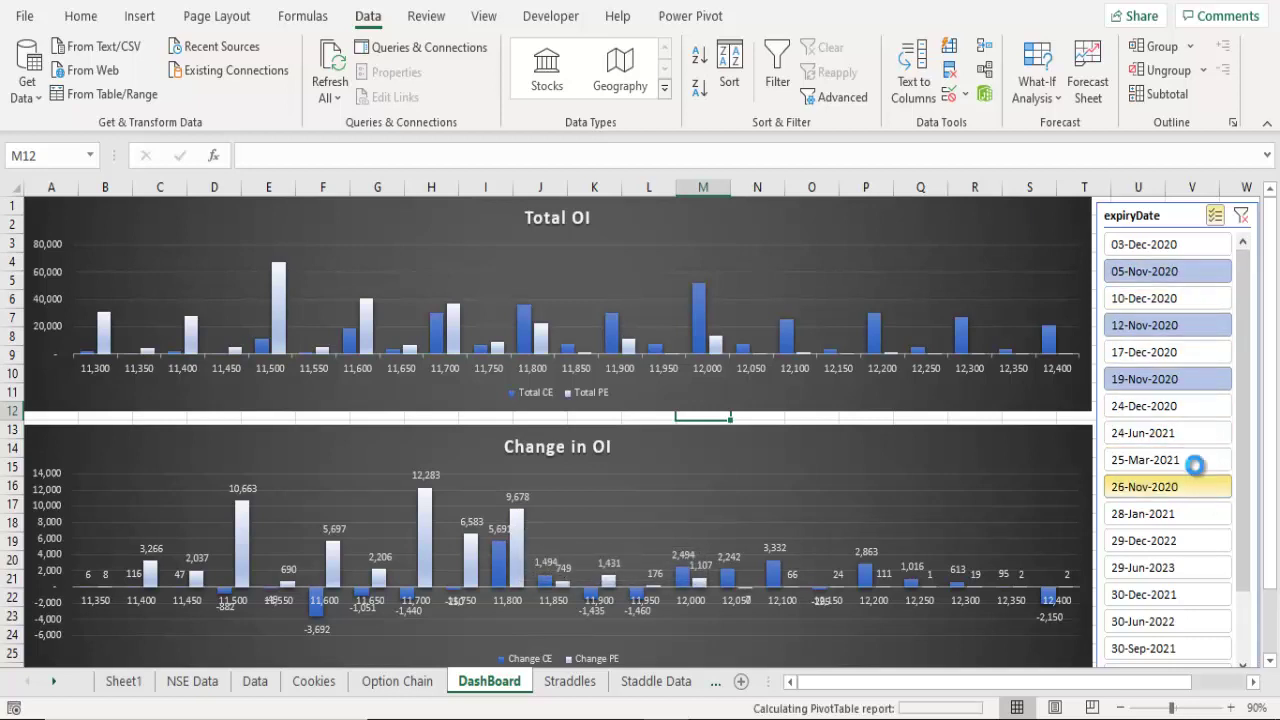
{"action": "left_click", "coordinate": [1170, 379]}
{"action": "left_click", "coordinate": [1175, 326]}
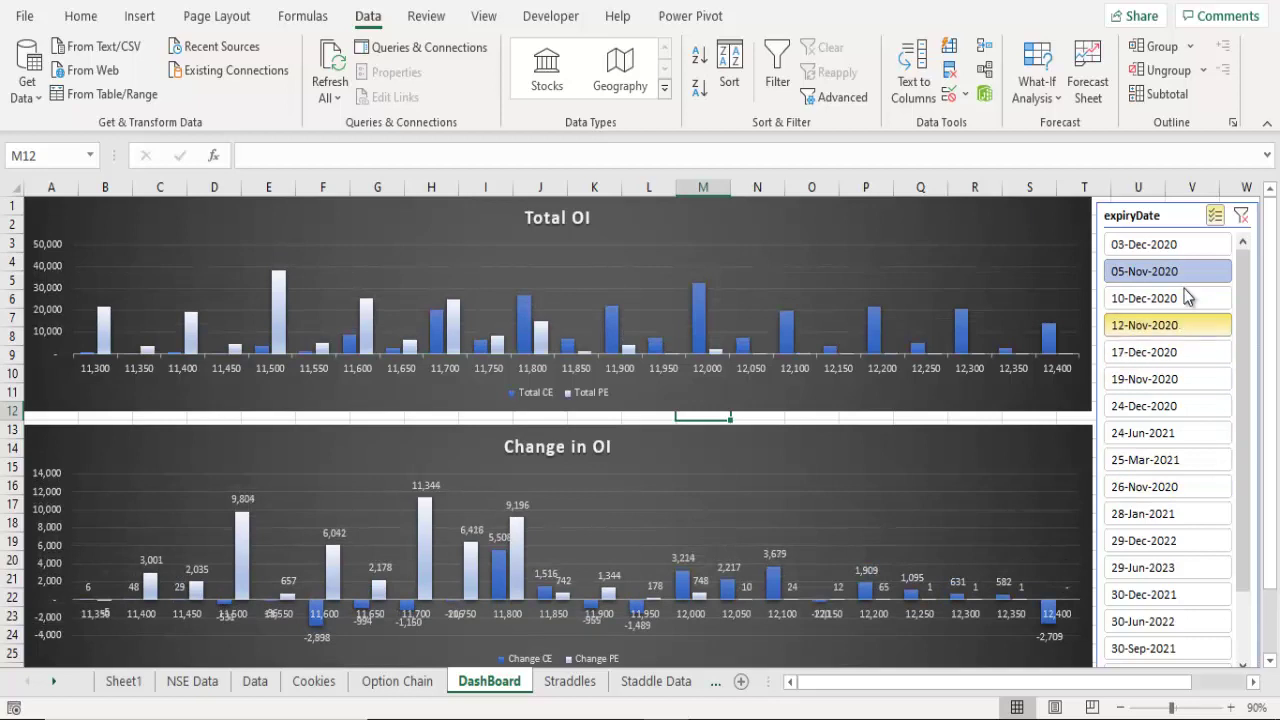
{"action": "left_click", "coordinate": [1215, 216]}
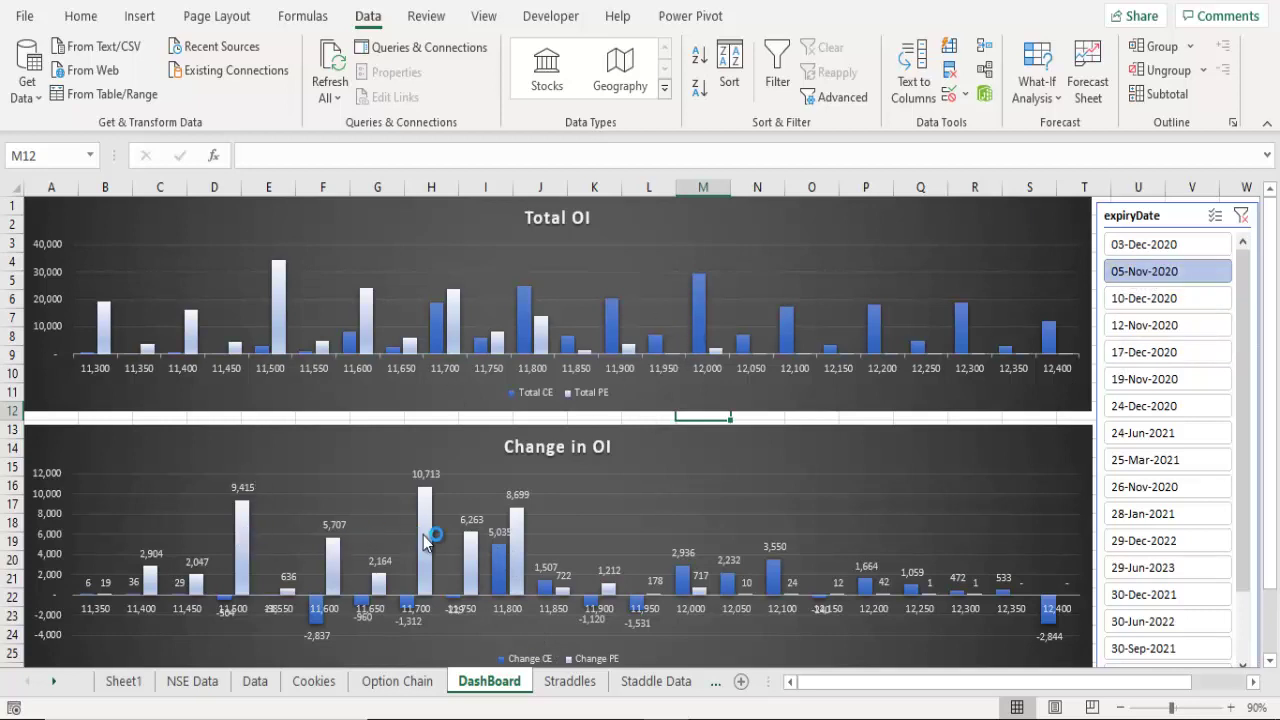
{"action": "mouse_move", "coordinate": [518, 566]}
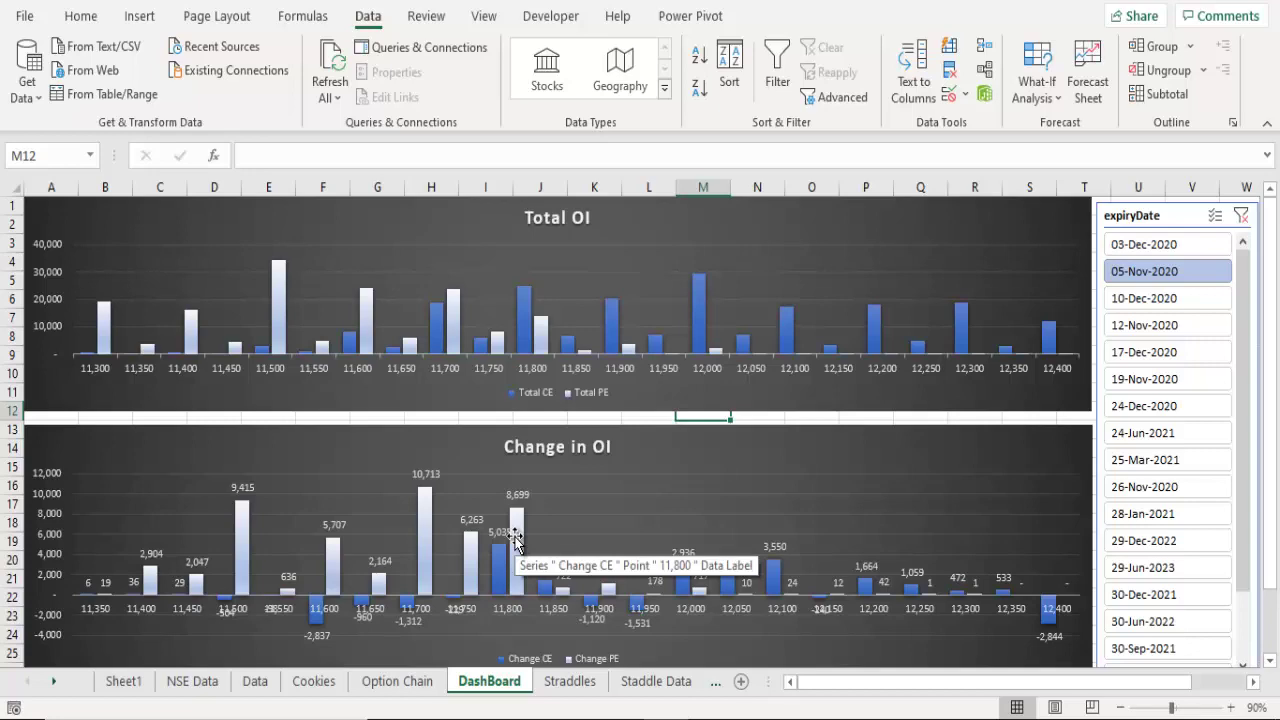
- On the NSE Data sheet, move to the CE.openInterest header at the top of the table
{"action": "left_click", "coordinate": [188, 684]}
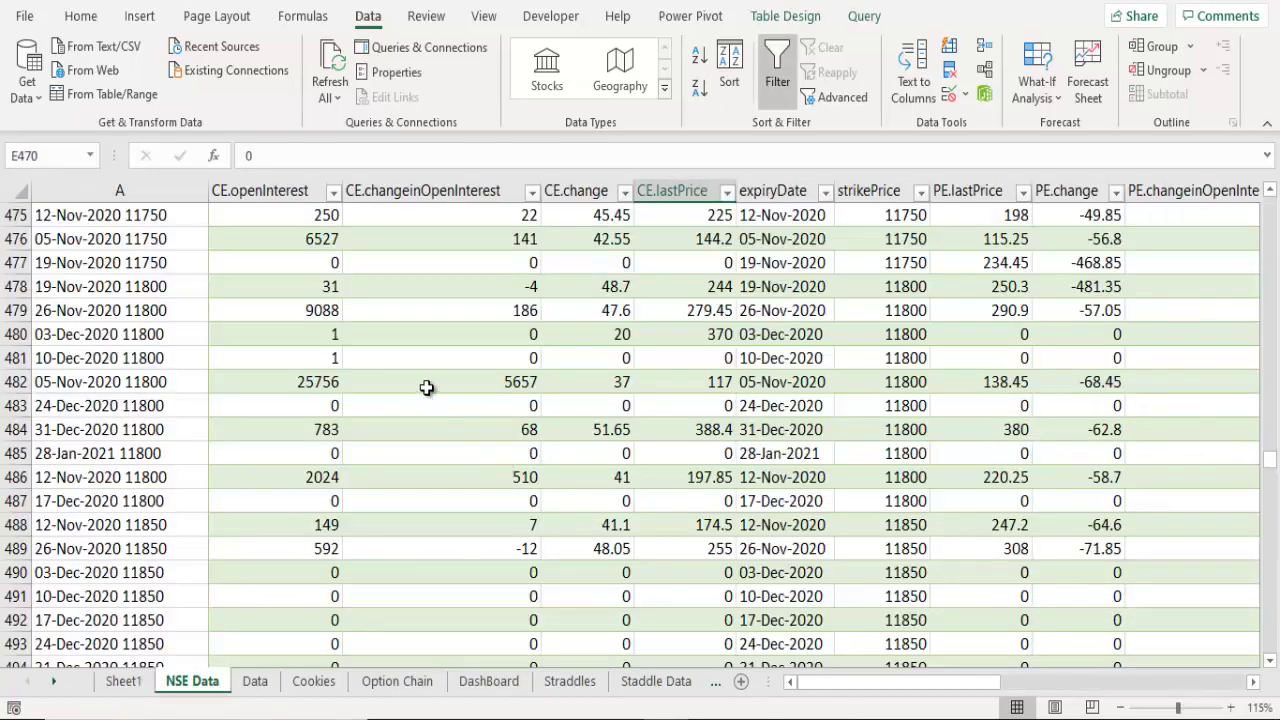
{"action": "left_click", "coordinate": [378, 331]}
{"action": "key", "text": "ctrl+Right"}
{"action": "key", "text": "Left"}
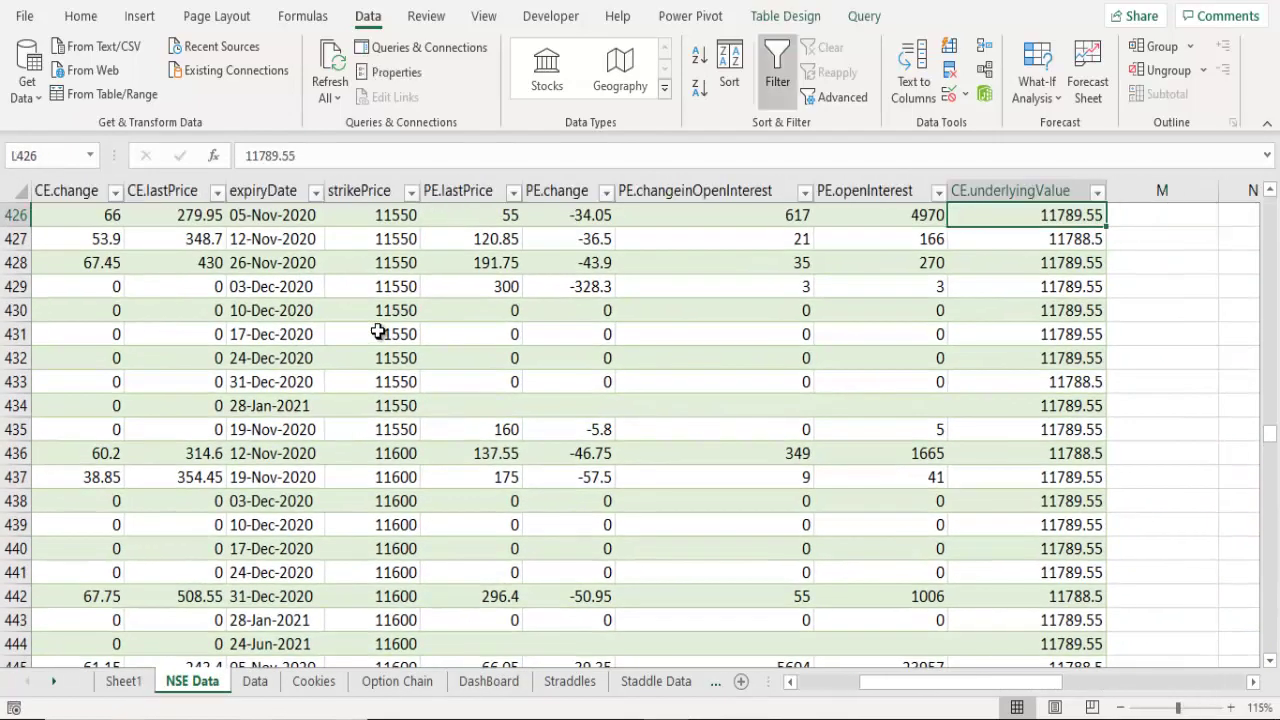
{"action": "key", "text": "Up"}
{"action": "key", "text": "Up"}
{"action": "key", "text": "Up"}
{"action": "key", "text": "ctrl+Left"}
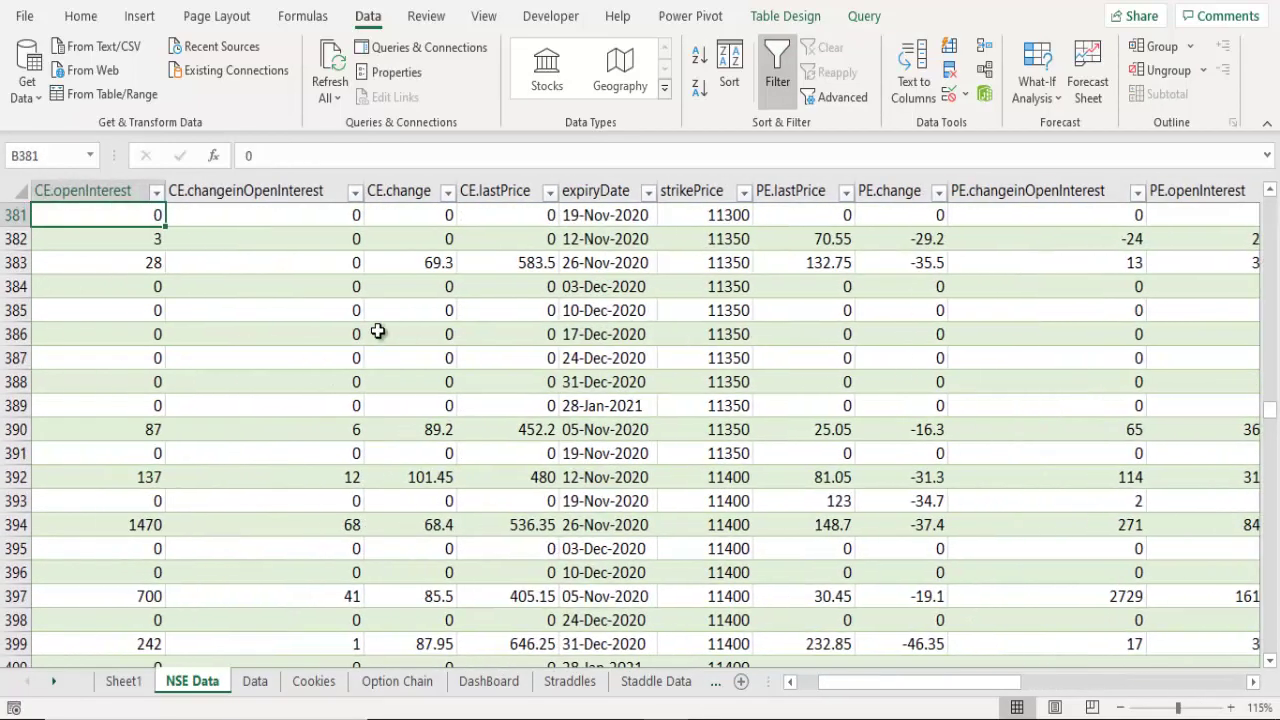
{"action": "key", "text": "Up"}
{"action": "key", "text": "Up"}
{"action": "key", "text": "Up"}
{"action": "key", "text": "Up"}
{"action": "key", "text": "ctrl+Up"}
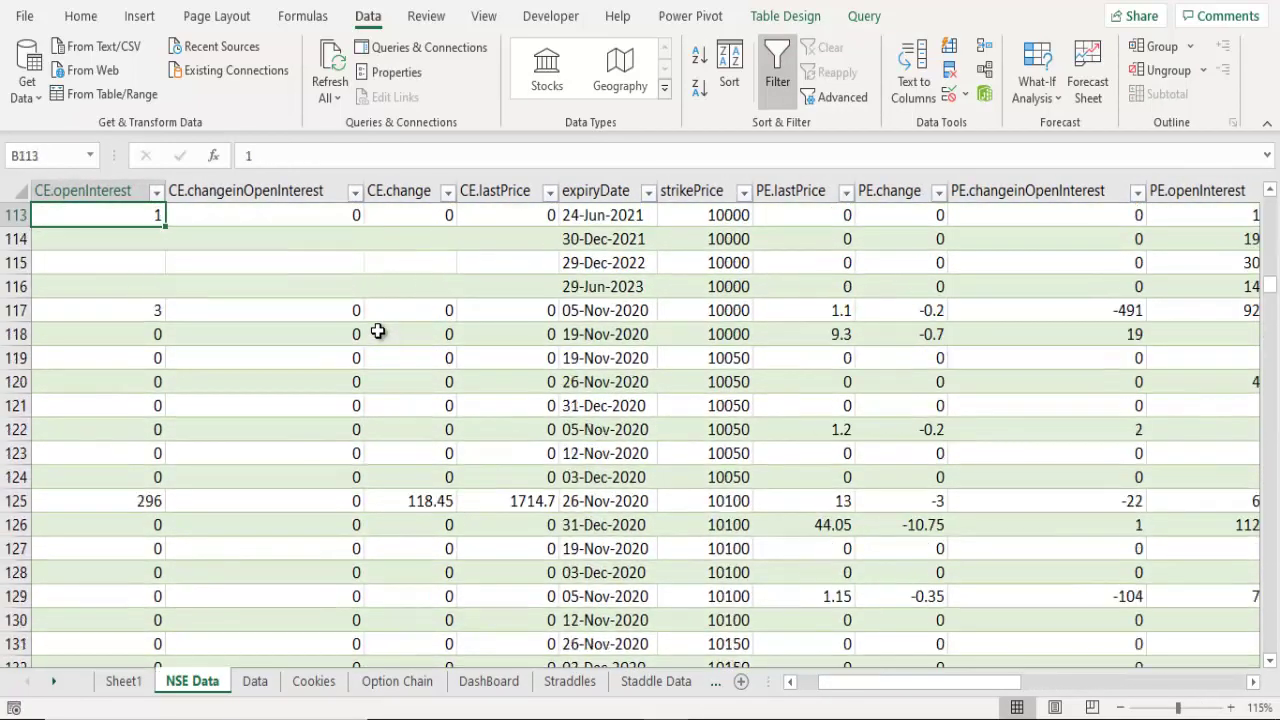
{"action": "key", "text": "ctrl+Up"}
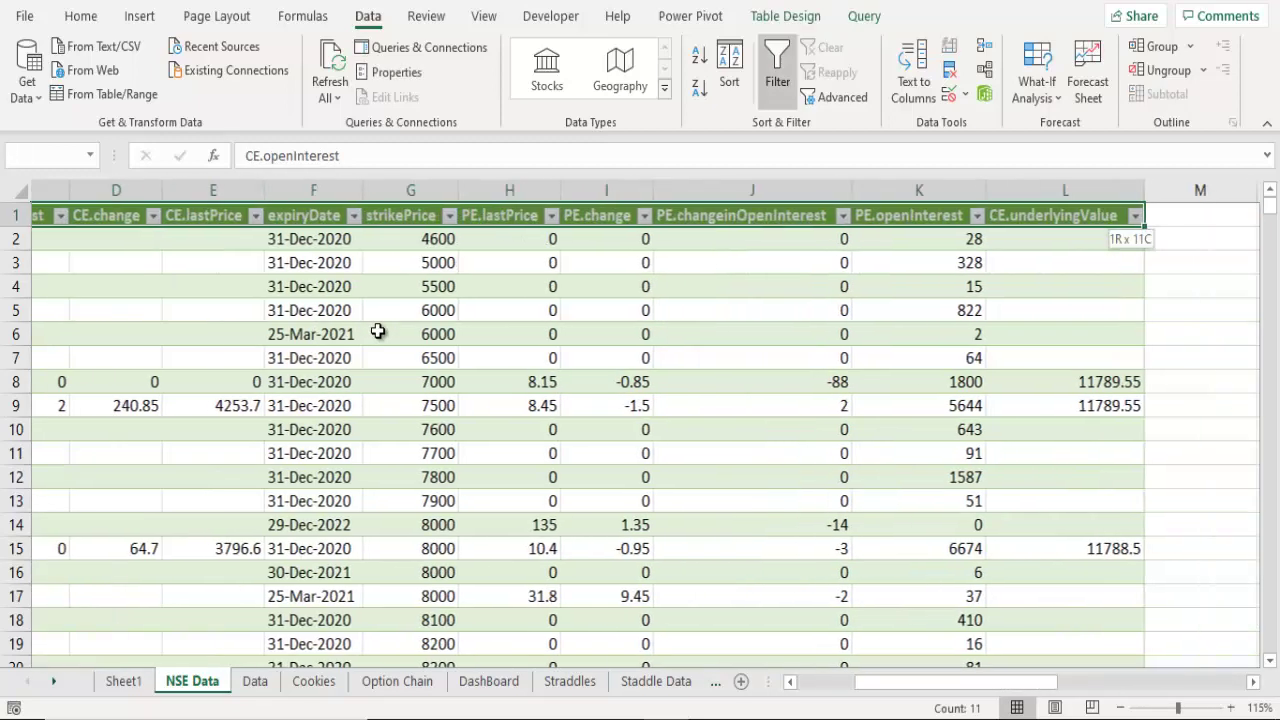
- Extend the selection down to the table's last data row
{"action": "key", "text": "shift+Down"}
{"action": "key", "text": "shift+Down"}
{"action": "key", "text": "shift+Down"}
{"action": "key", "text": "shift+Down"}
{"action": "key", "text": "shift+Down"}
{"action": "key", "text": "shift+Page_Down"}
{"action": "key", "text": "shift+Page_Down"}
{"action": "key", "text": "shift+Page_Down"}
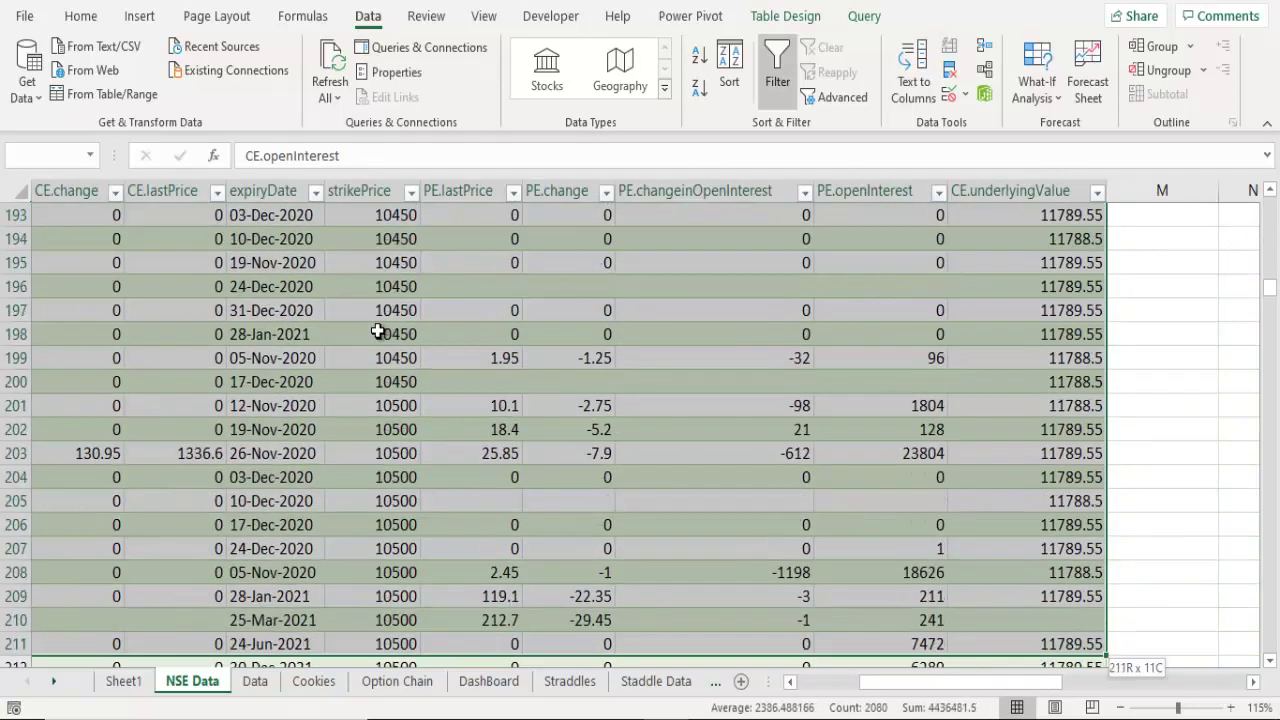
{"action": "key", "text": "shift+Page_Down"}
{"action": "key", "text": "shift+Page_Down"}
{"action": "key", "text": "shift+Page_Down"}
{"action": "key", "text": "shift+Page_Down"}
{"action": "key", "text": "shift+Page_Down"}
{"action": "key", "text": "shift+Page_Down"}
{"action": "key", "text": "shift+Page_Down"}
{"action": "key", "text": "shift+Page_Down"}
{"action": "key", "text": "shift+Page_Down"}
{"action": "key", "text": "shift+Page_Down"}
{"action": "key", "text": "shift+Page_Down"}
{"action": "key", "text": "shift+Page_Down"}
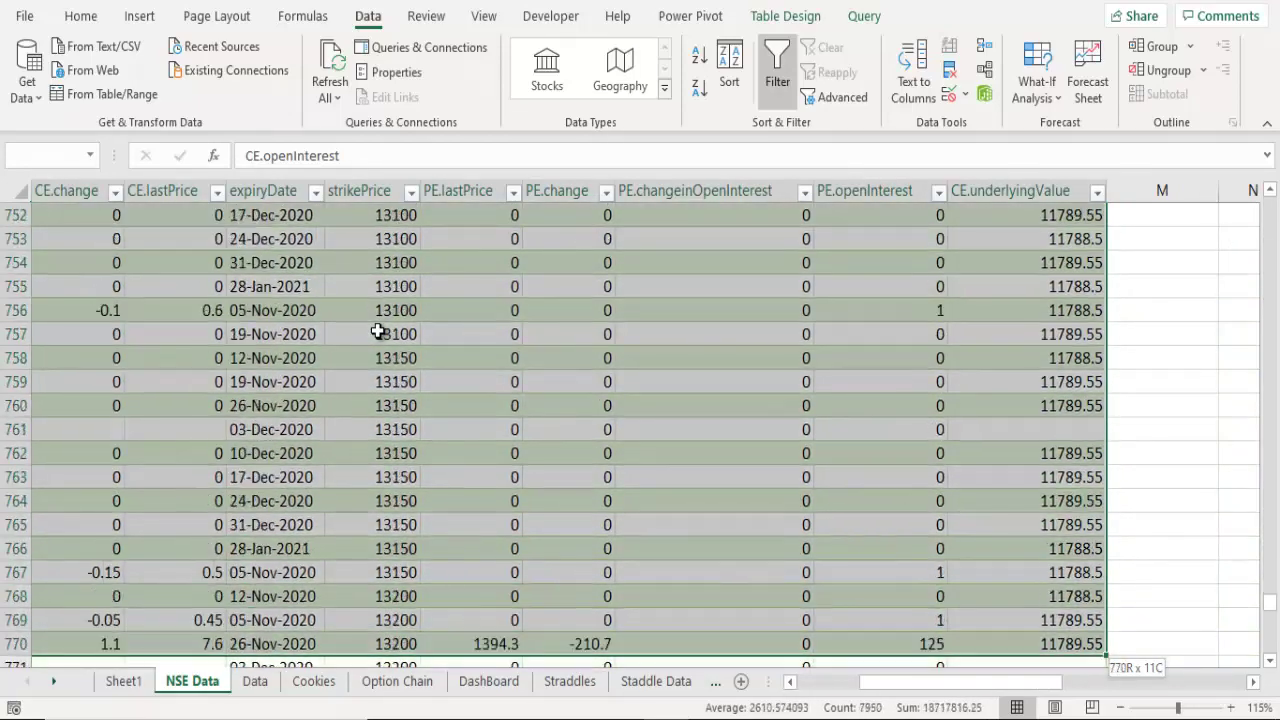
{"action": "key", "text": "shift+Page_Down"}
{"action": "key", "text": "shift+Page_Down"}
{"action": "key", "text": "shift+Page_Down"}
{"action": "key", "text": "shift+Up"}
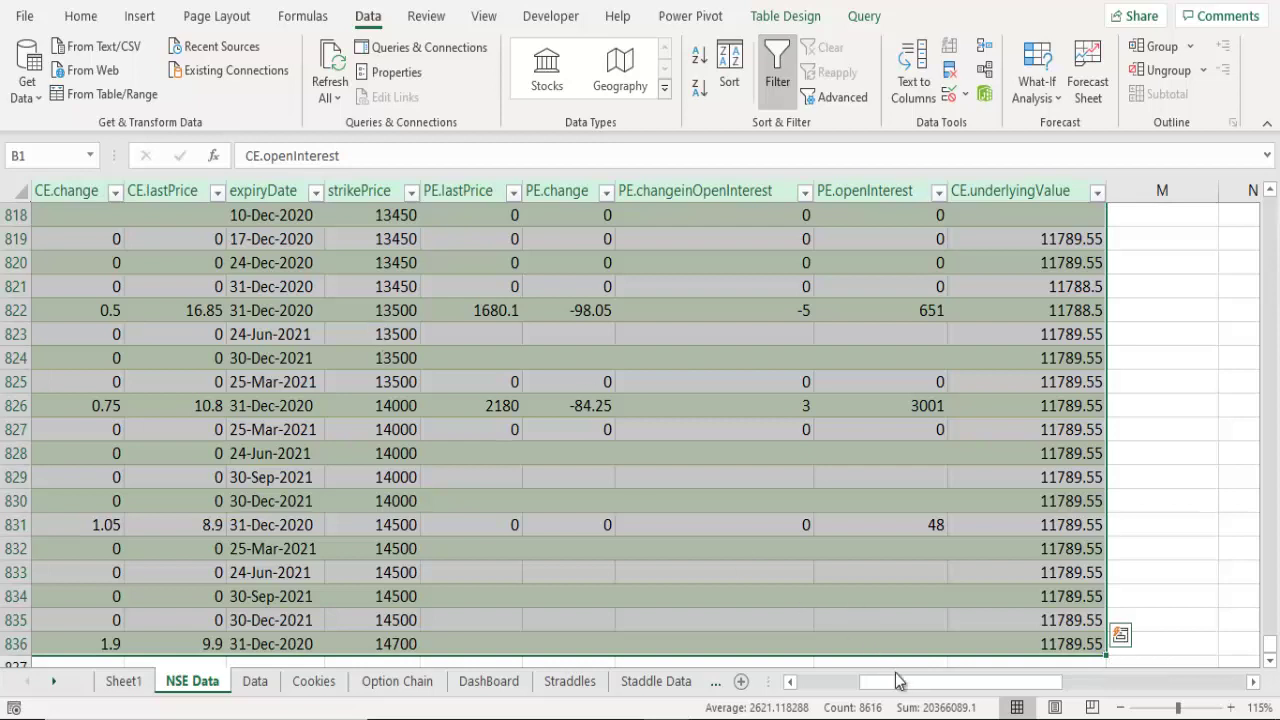
{"action": "left_click_drag", "start_coordinate": [896, 682], "coordinate": [838, 697]}
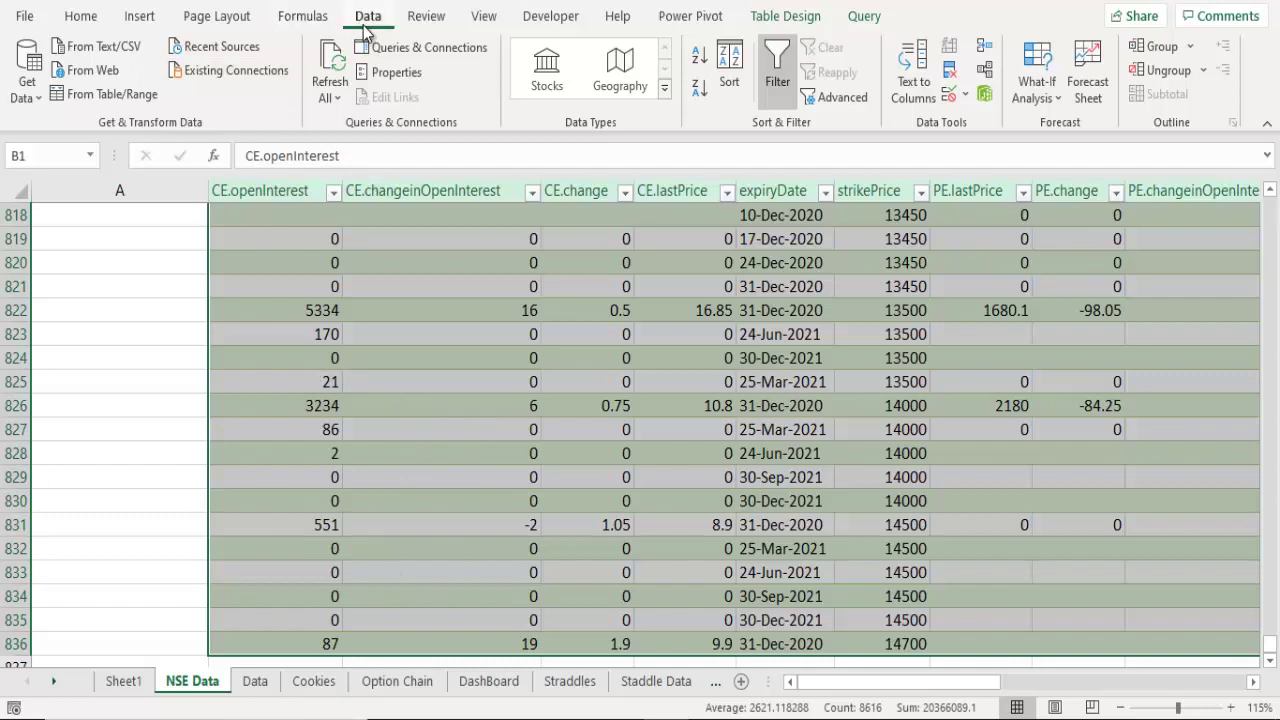
- Insert a PivotTable on a new sheet with expiryDate as filter and strikePrice as rows
{"action": "left_click", "coordinate": [137, 18]}
{"action": "left_click", "coordinate": [38, 62]}
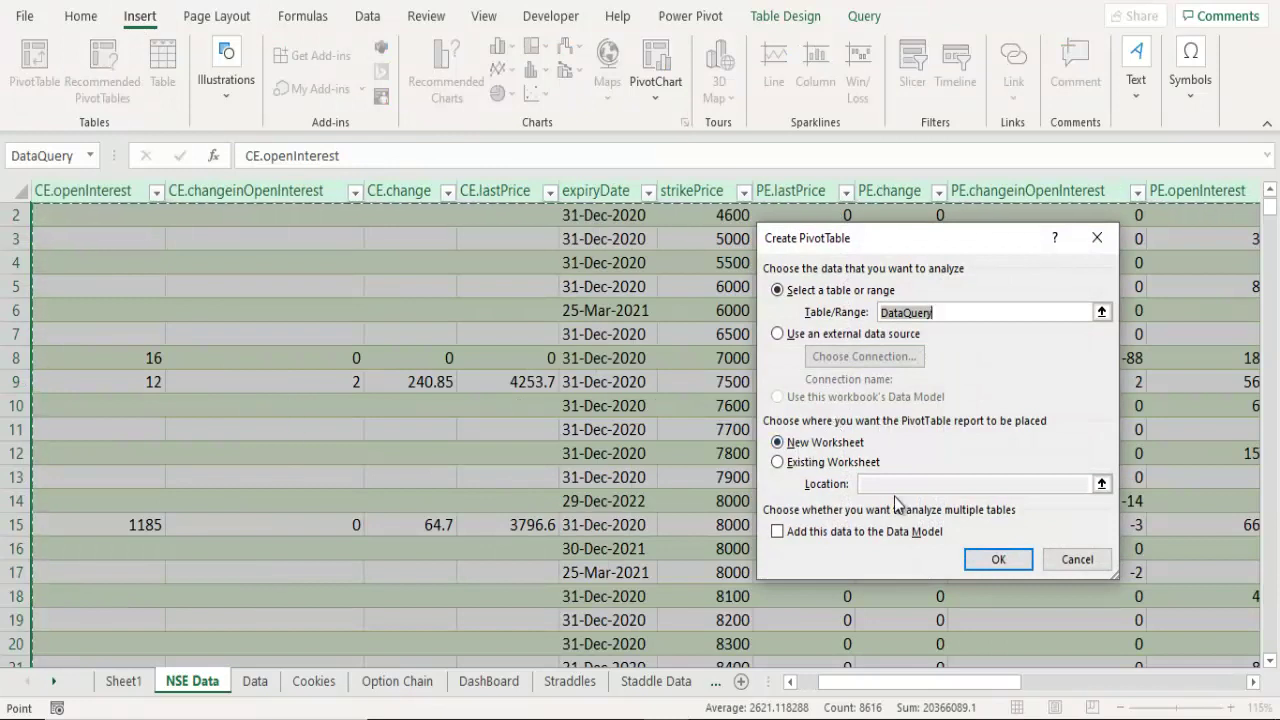
{"action": "left_click", "coordinate": [988, 566]}
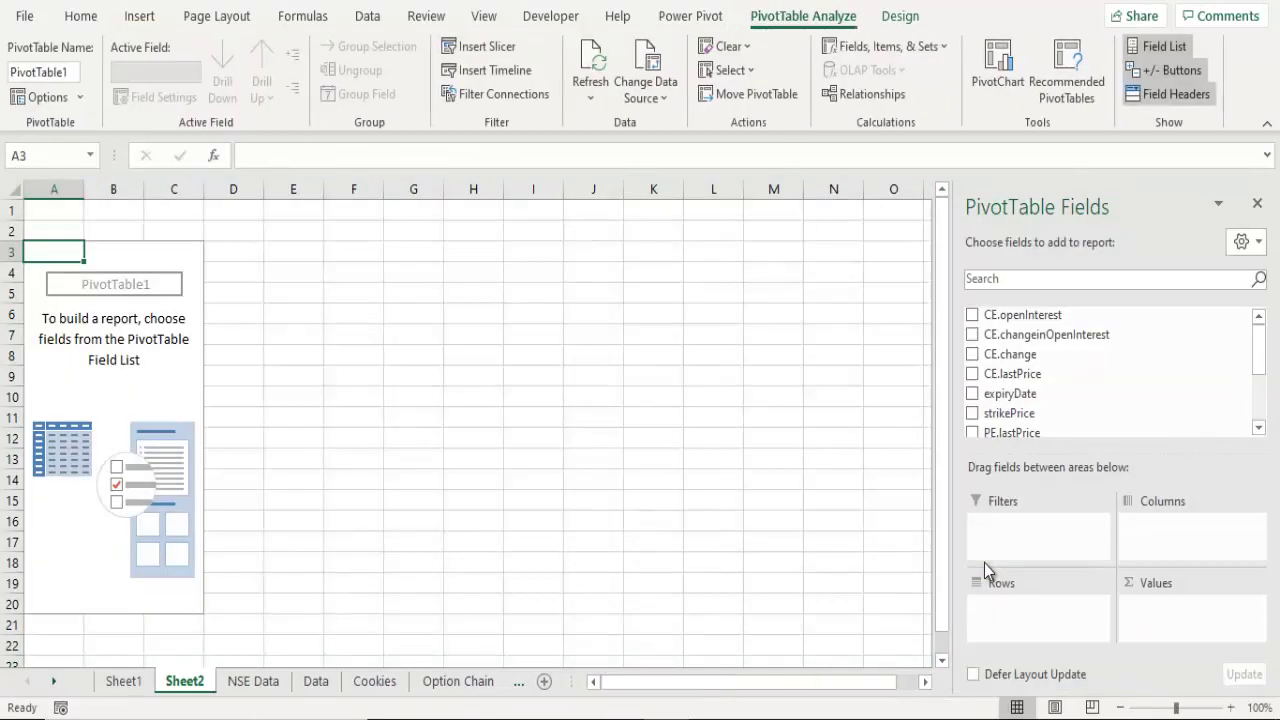
{"action": "left_click_drag", "start_coordinate": [1206, 392], "coordinate": [980, 430]}
{"action": "left_click_drag", "start_coordinate": [1263, 357], "coordinate": [1263, 375]}
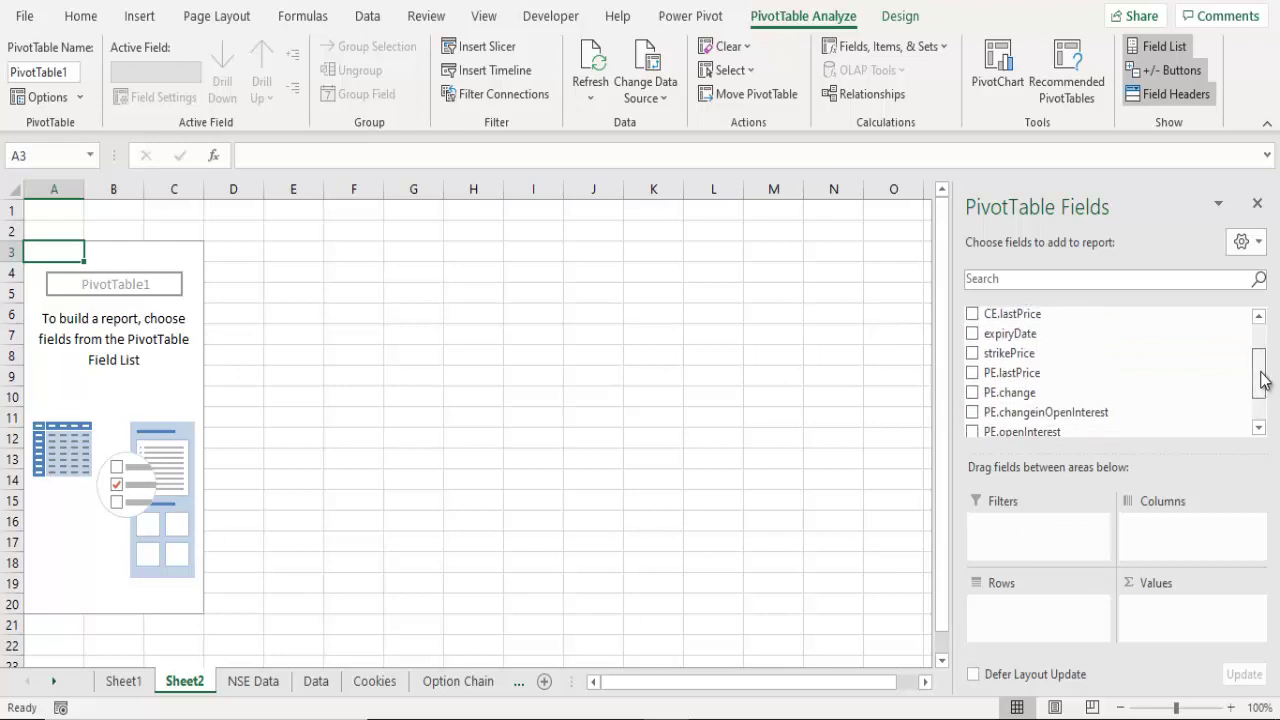
{"action": "left_click_drag", "start_coordinate": [1010, 333], "coordinate": [1012, 526]}
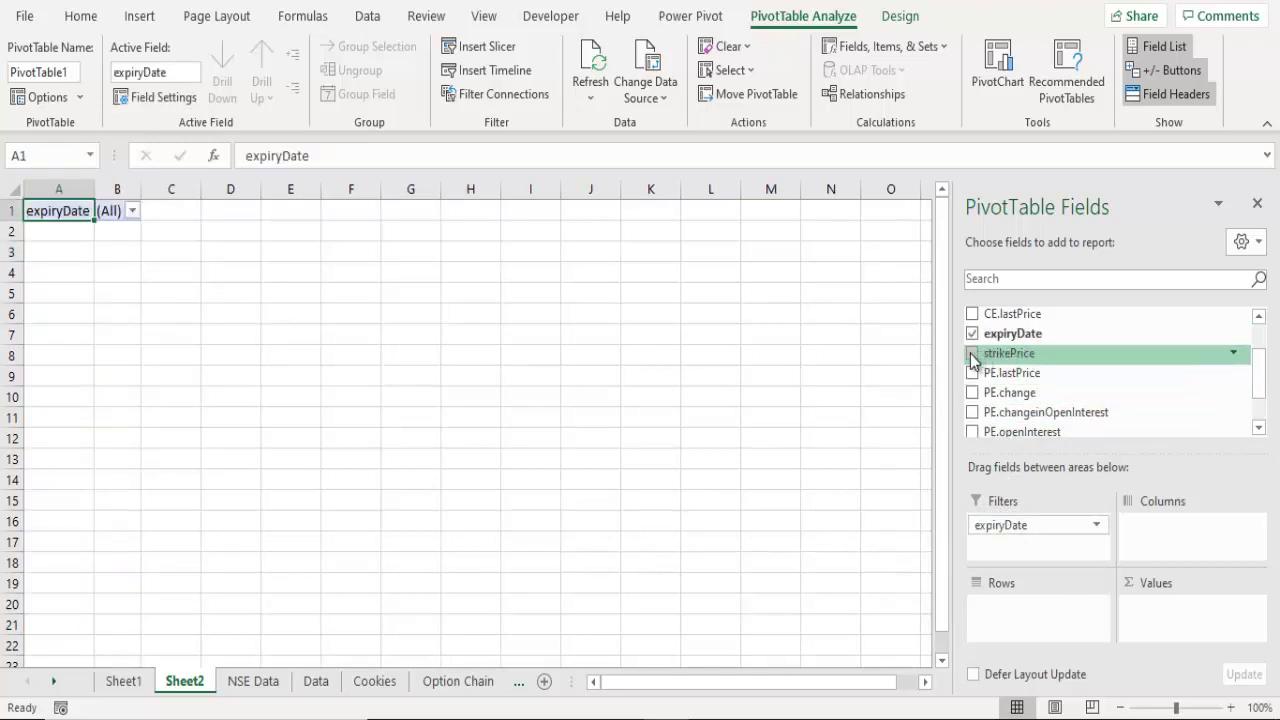
{"action": "mouse_move", "coordinate": [972, 360]}
{"action": "left_mouse_down"}
{"action": "mouse_move", "coordinate": [1020, 562]}
{"action": "mouse_move", "coordinate": [1014, 600]}
{"action": "left_mouse_up"}
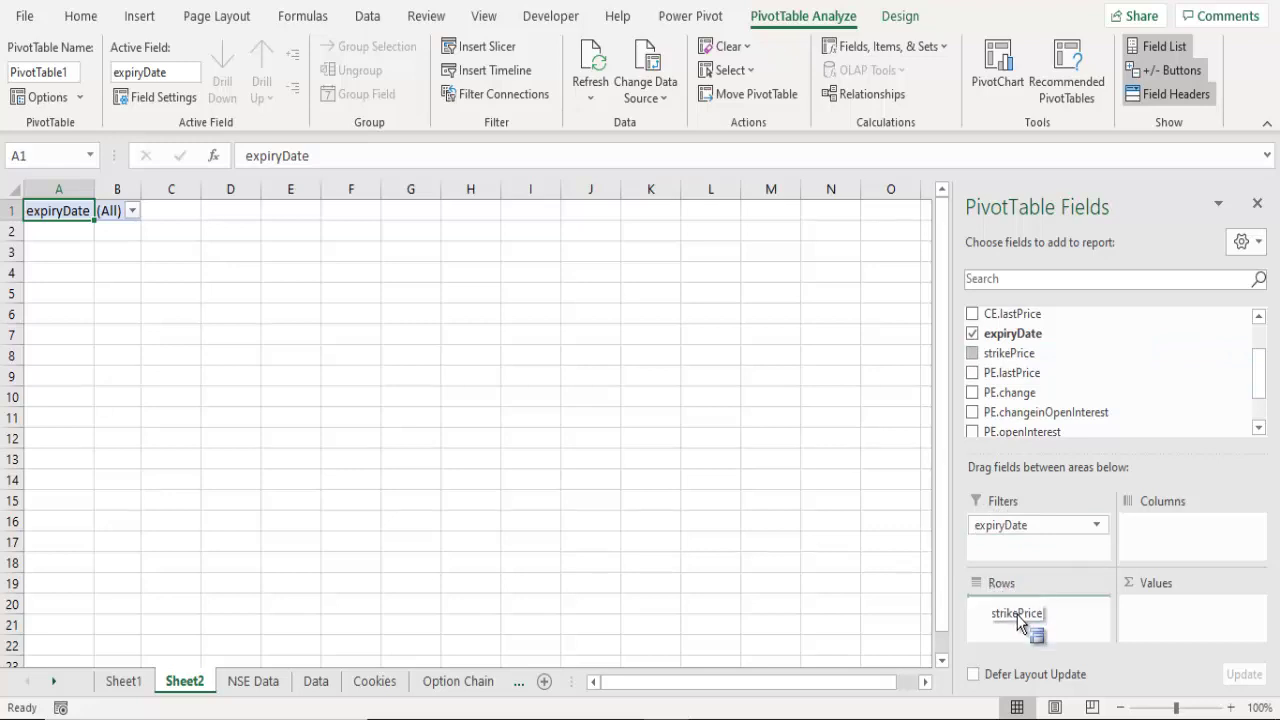
{"action": "left_click_drag", "start_coordinate": [1014, 600], "coordinate": [1018, 620]}
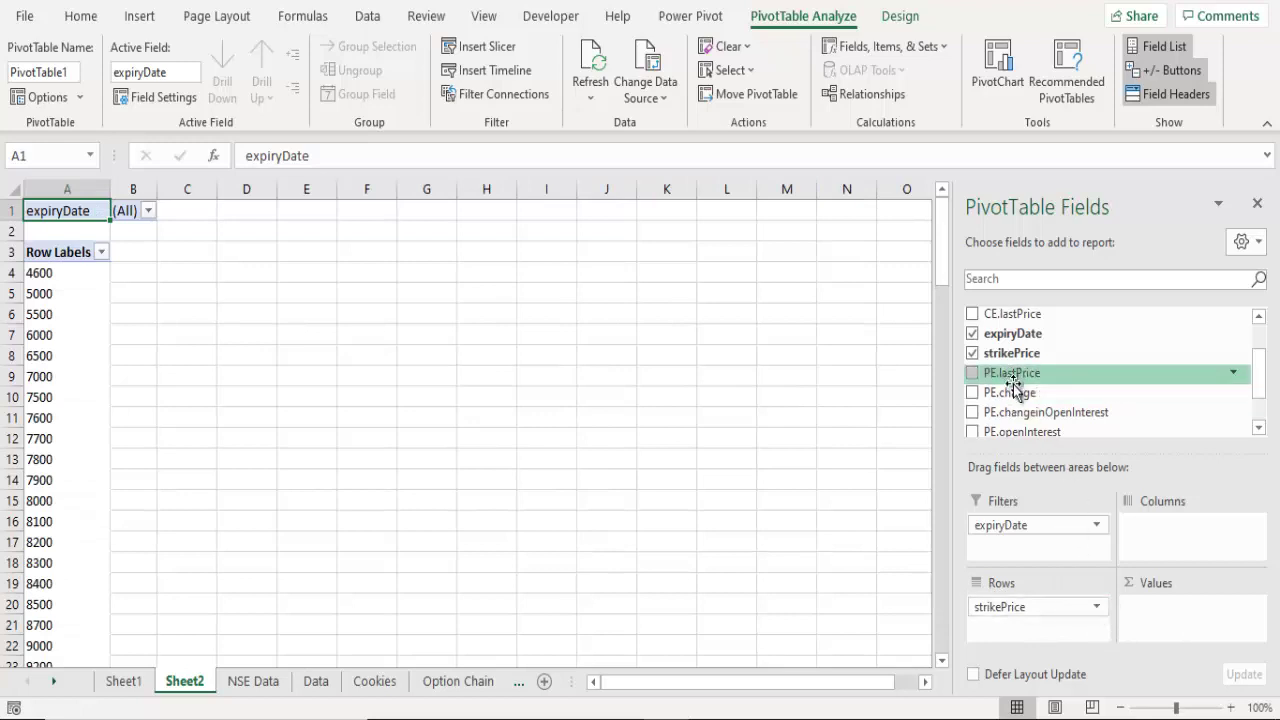
- Add summed CE.openInterest and CE.changeinOpenInterest to the pivot's Values
{"action": "scroll", "coordinate": [1020, 405], "scroll_direction": "down", "scroll_amount": 1}
{"action": "scroll", "coordinate": [1010, 415], "scroll_direction": "up", "scroll_amount": 2}
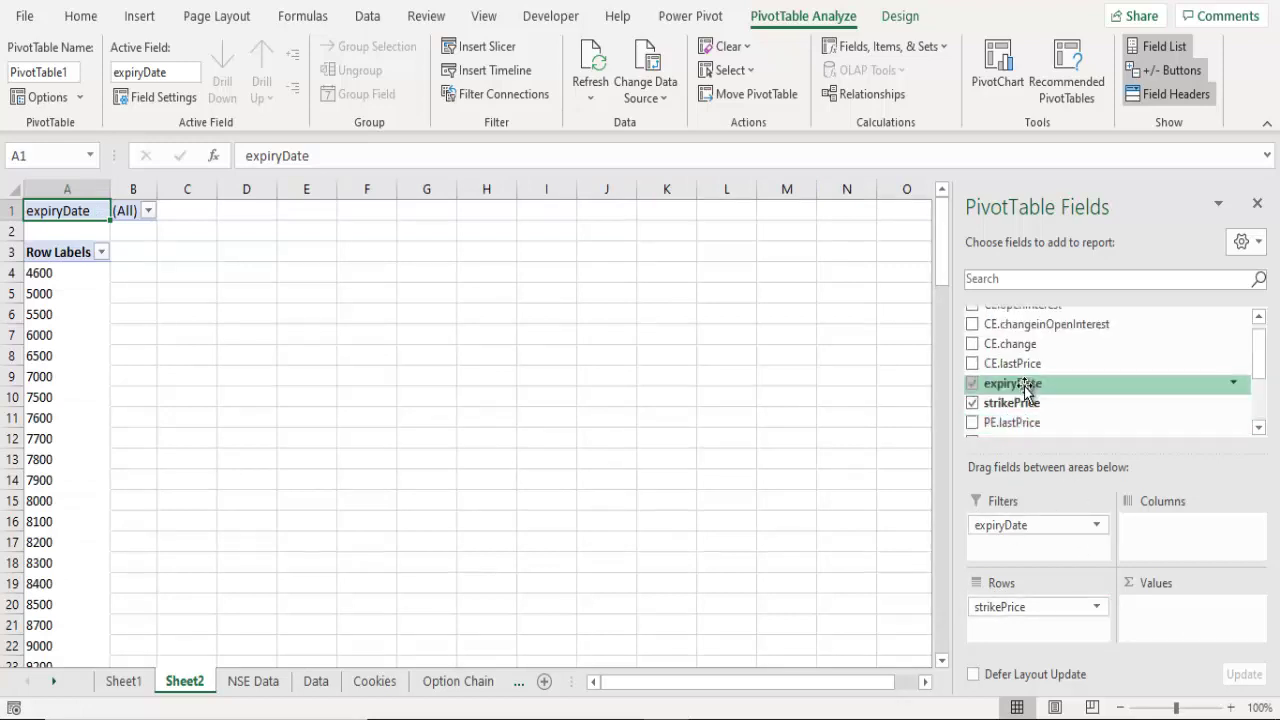
{"action": "scroll", "coordinate": [1010, 405], "scroll_direction": "down", "scroll_amount": 1}
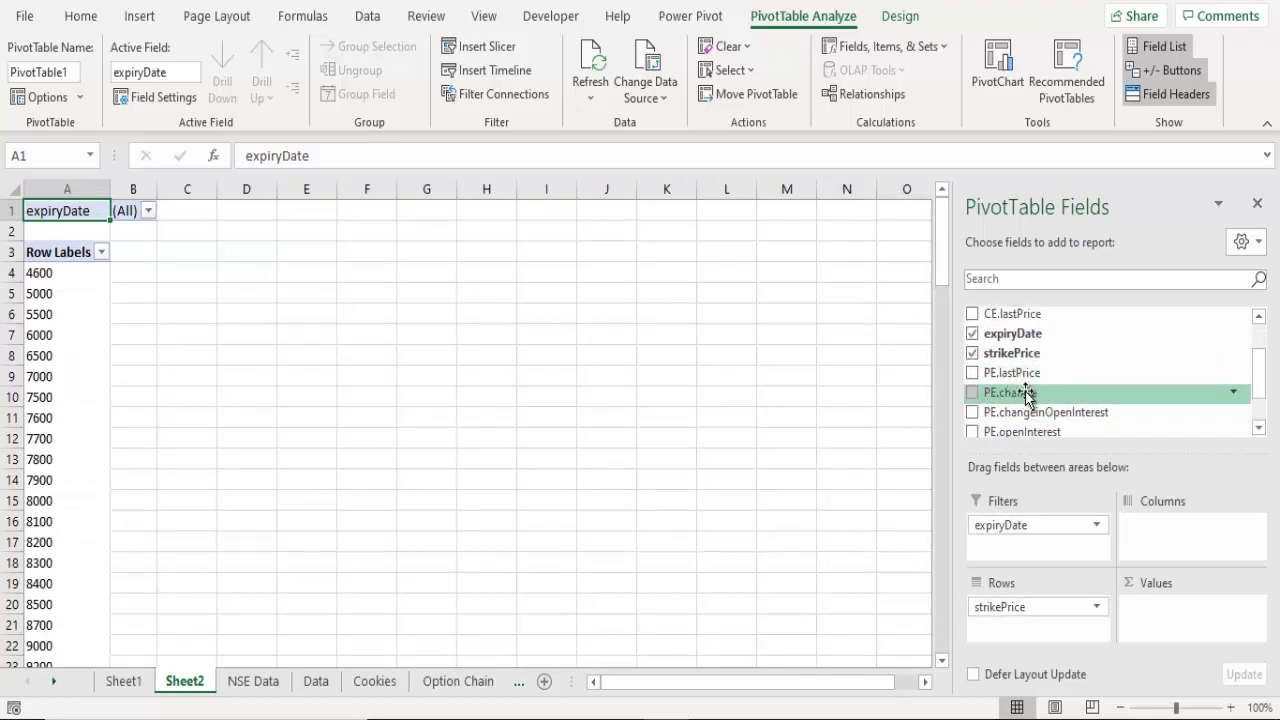
{"action": "scroll", "coordinate": [1020, 398], "scroll_direction": "up", "scroll_amount": 1}
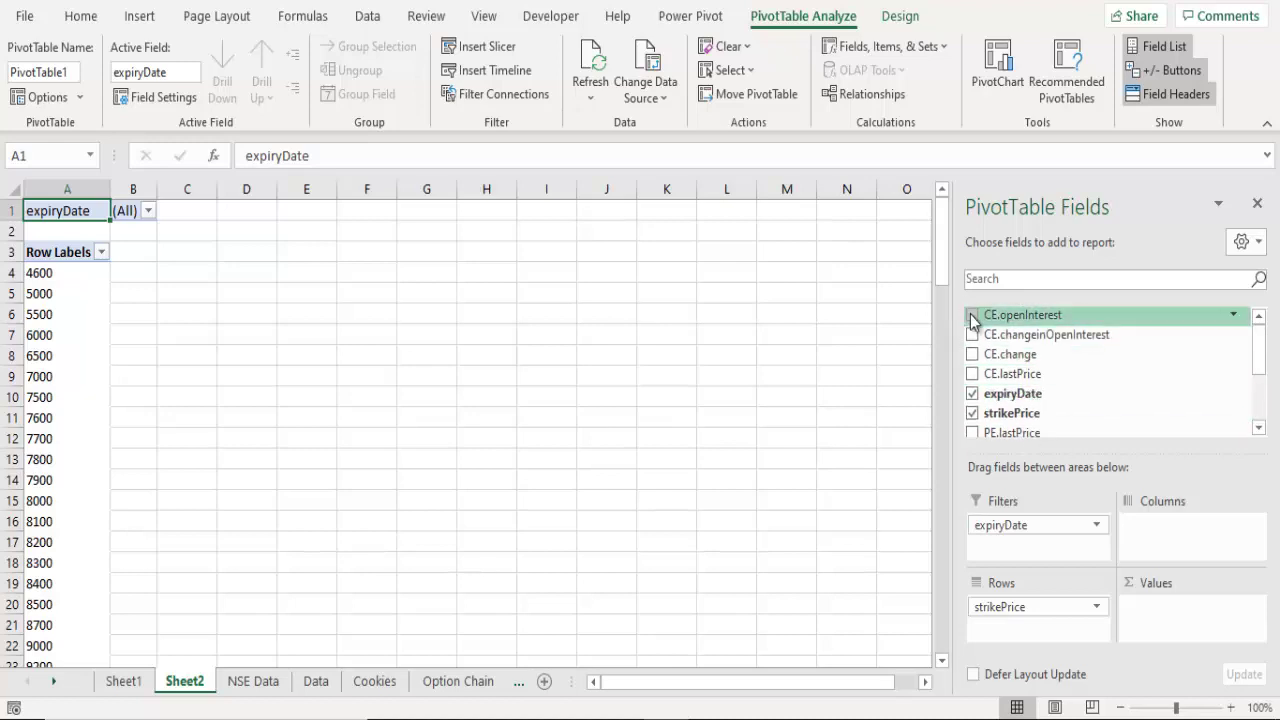
{"action": "left_click_drag", "start_coordinate": [1010, 315], "coordinate": [1162, 630]}
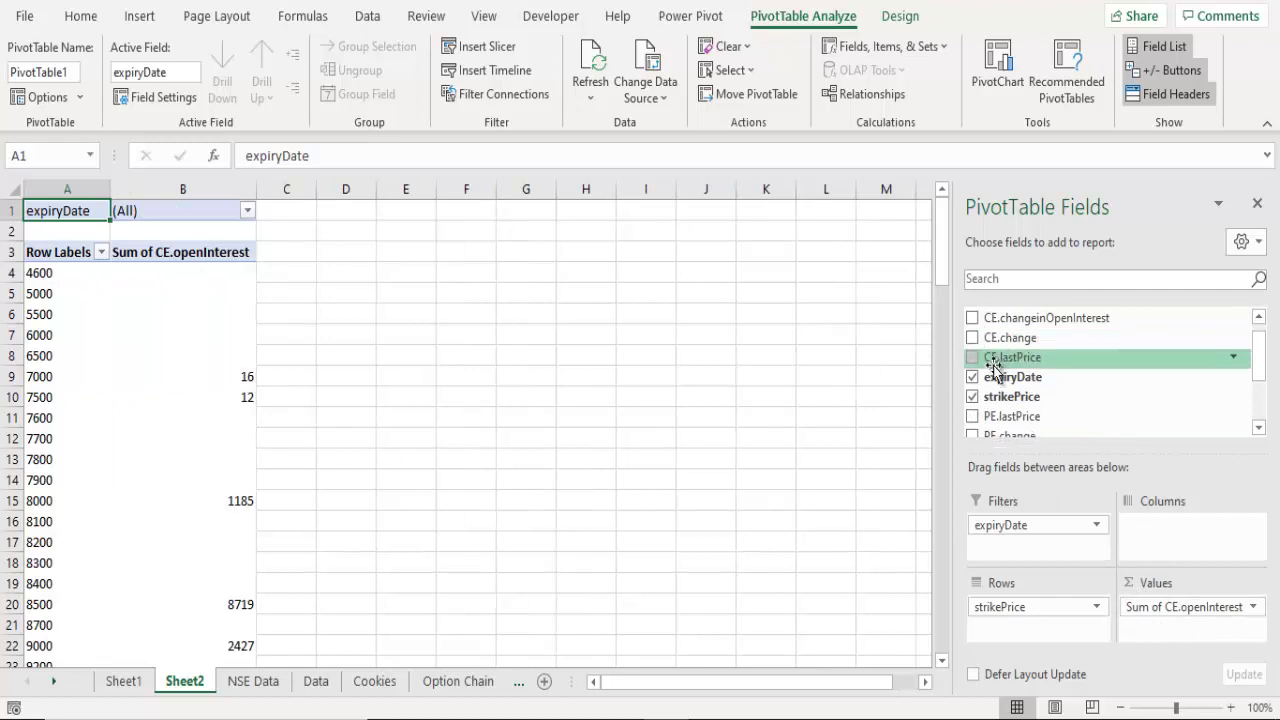
{"action": "scroll", "coordinate": [990, 362], "scroll_direction": "up", "scroll_amount": 1}
{"action": "left_click_drag", "start_coordinate": [975, 340], "coordinate": [1150, 625]}
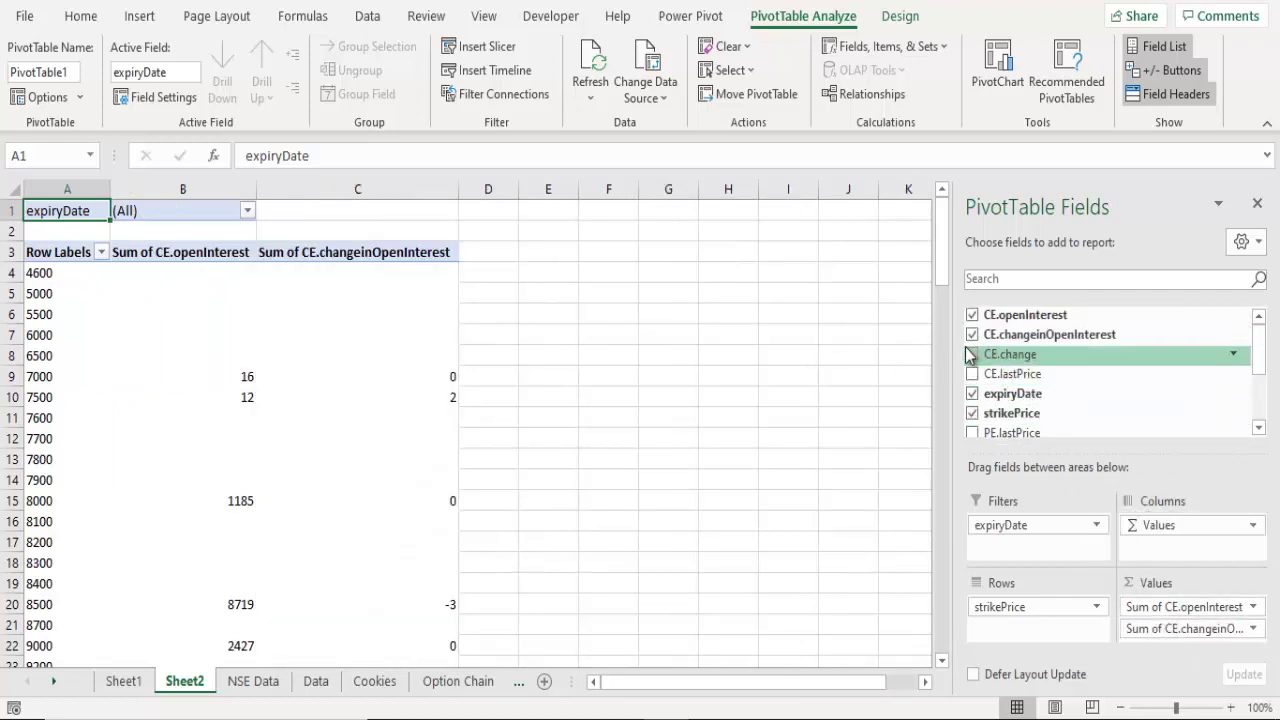
{"action": "mouse_move", "coordinate": [972, 366]}
{"action": "left_mouse_down"}
{"action": "mouse_move", "coordinate": [1090, 548]}
{"action": "mouse_move", "coordinate": [979, 366]}
{"action": "left_mouse_up"}
- Add CE.change, CE.lastPrice and the PE lastPrice, change, changeinOpenInterest and openInterest fields to Values
{"action": "left_click", "coordinate": [973, 355]}
{"action": "left_click", "coordinate": [972, 374]}
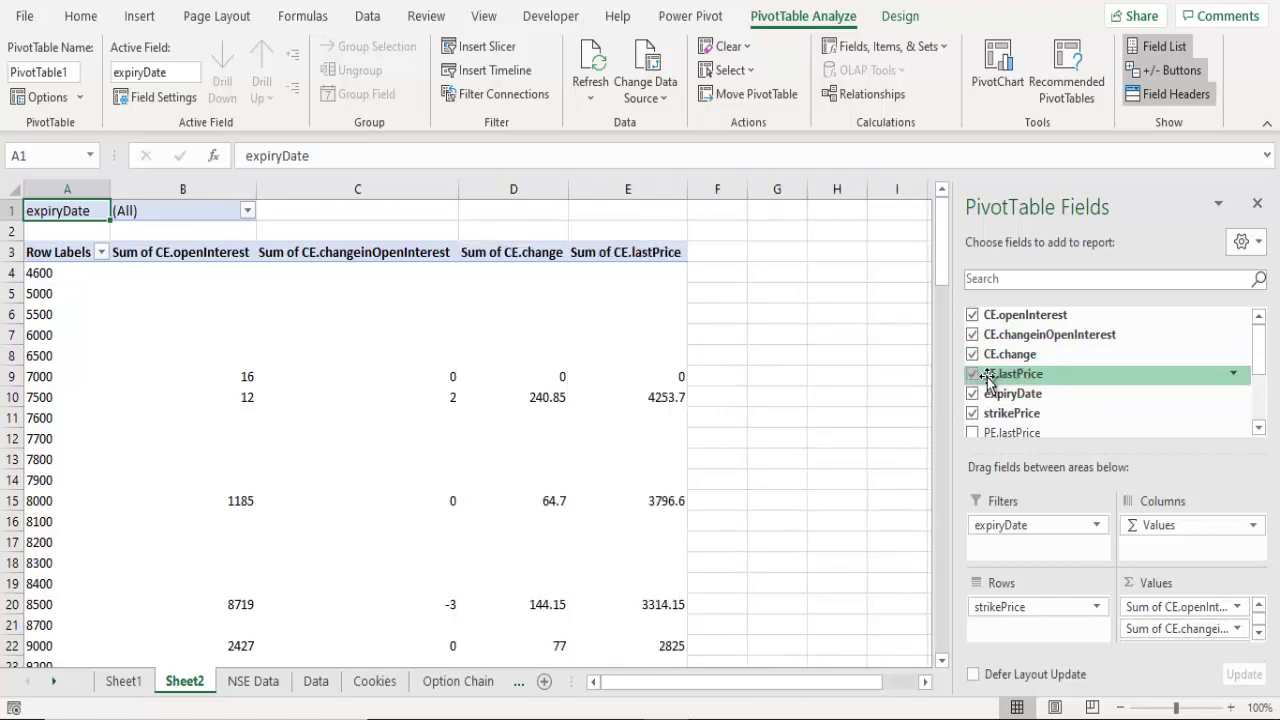
{"action": "scroll", "coordinate": [978, 385], "scroll_direction": "down", "scroll_amount": 1}
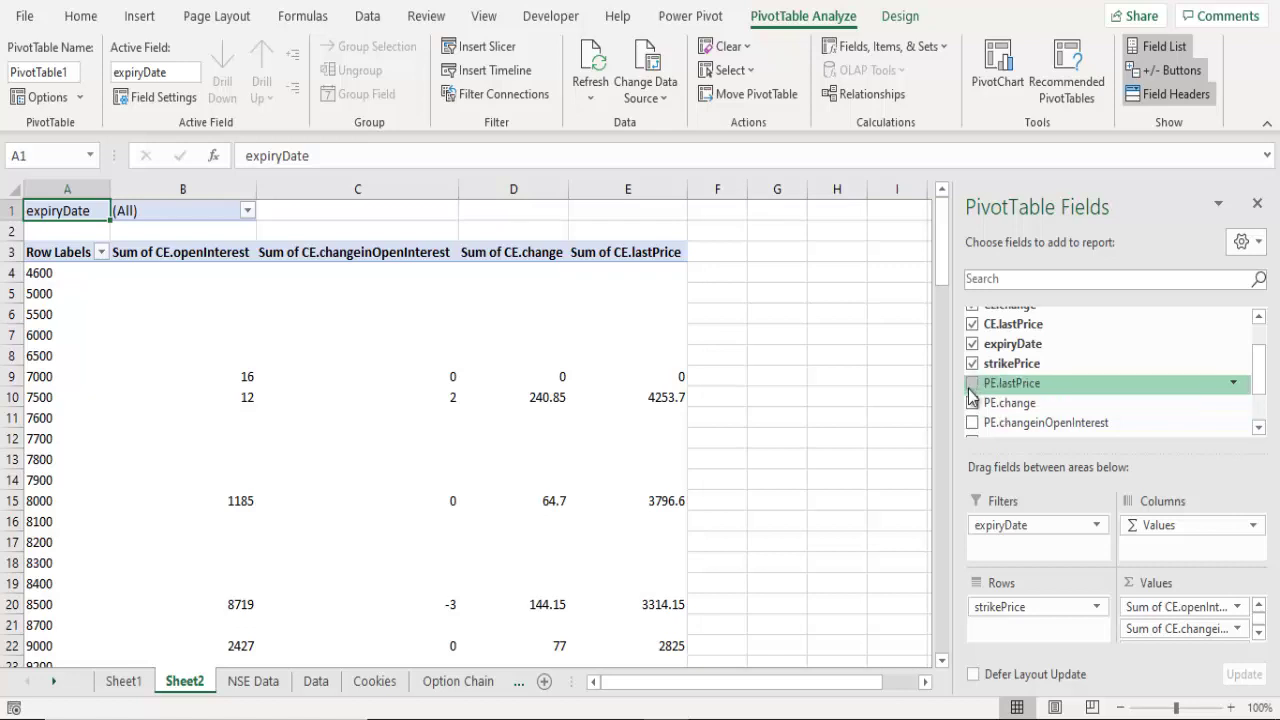
{"action": "left_click", "coordinate": [971, 384]}
{"action": "left_click", "coordinate": [972, 403]}
{"action": "scroll", "coordinate": [973, 403], "scroll_direction": "down", "scroll_amount": 1}
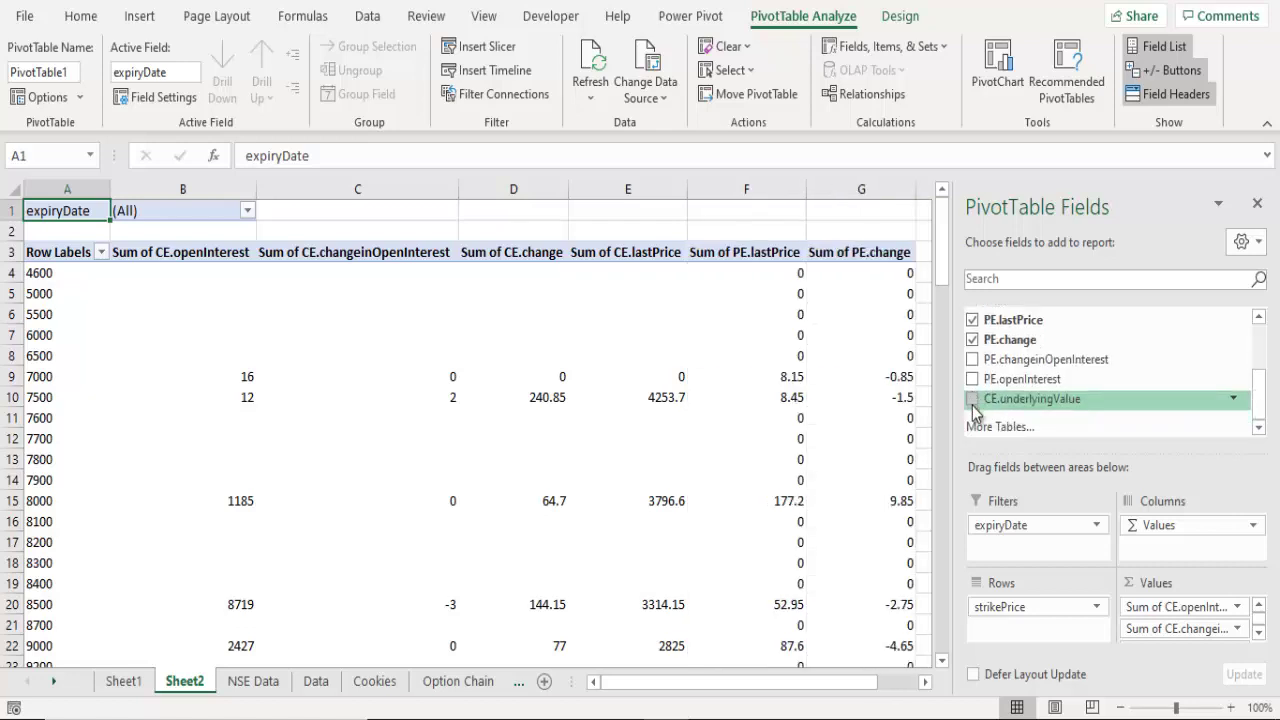
{"action": "left_click", "coordinate": [973, 362]}
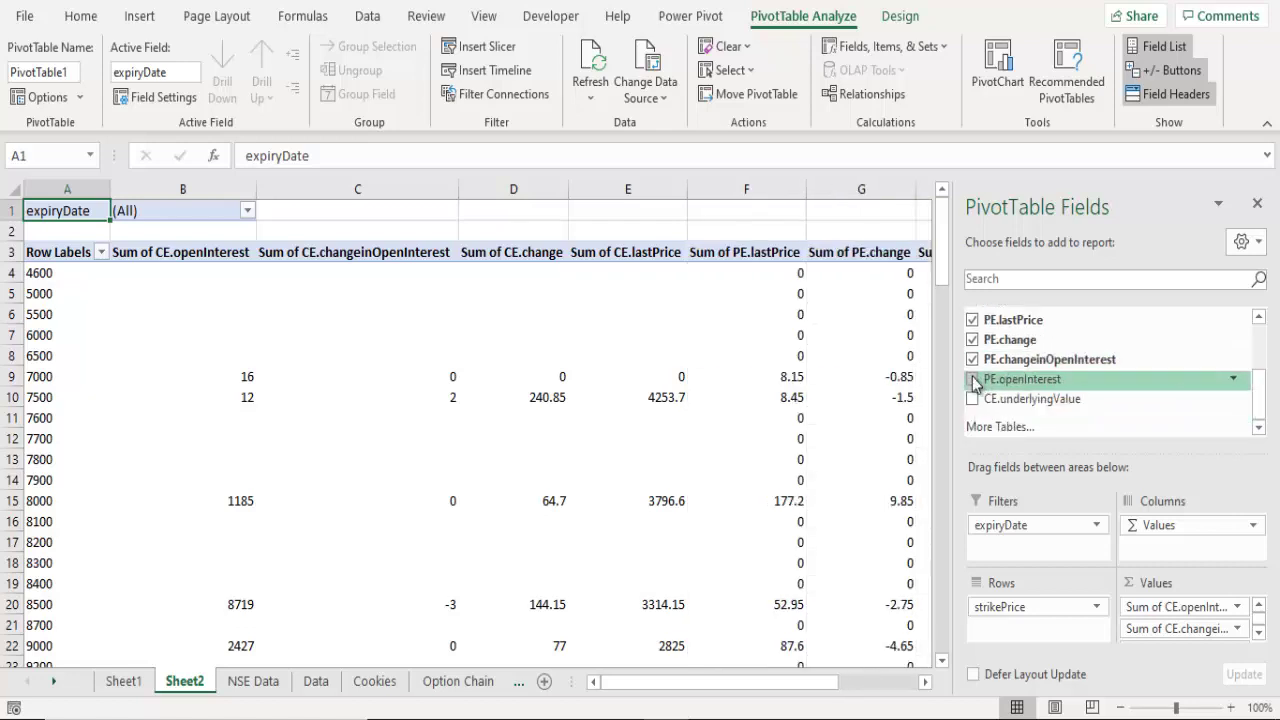
{"action": "left_click", "coordinate": [973, 381]}
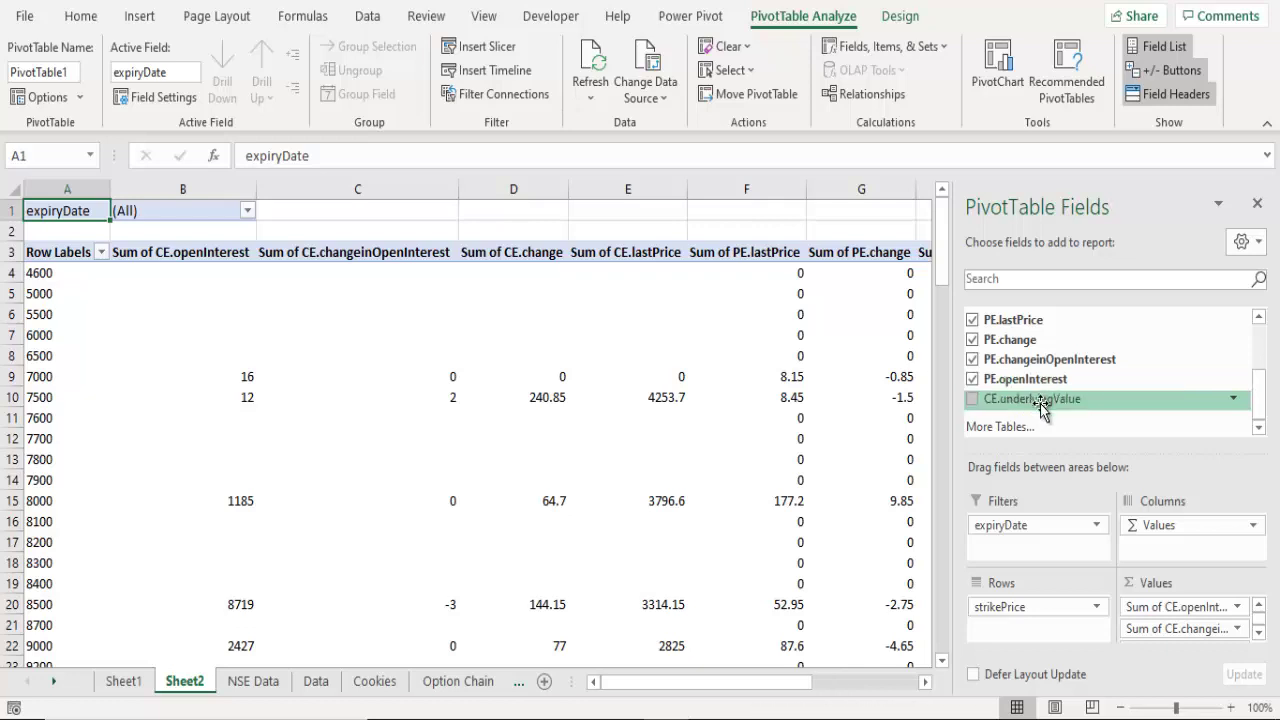
- Hide the field list and choose 05-Nov-2020 in the expiryDate filter
{"action": "left_click", "coordinate": [1259, 195]}
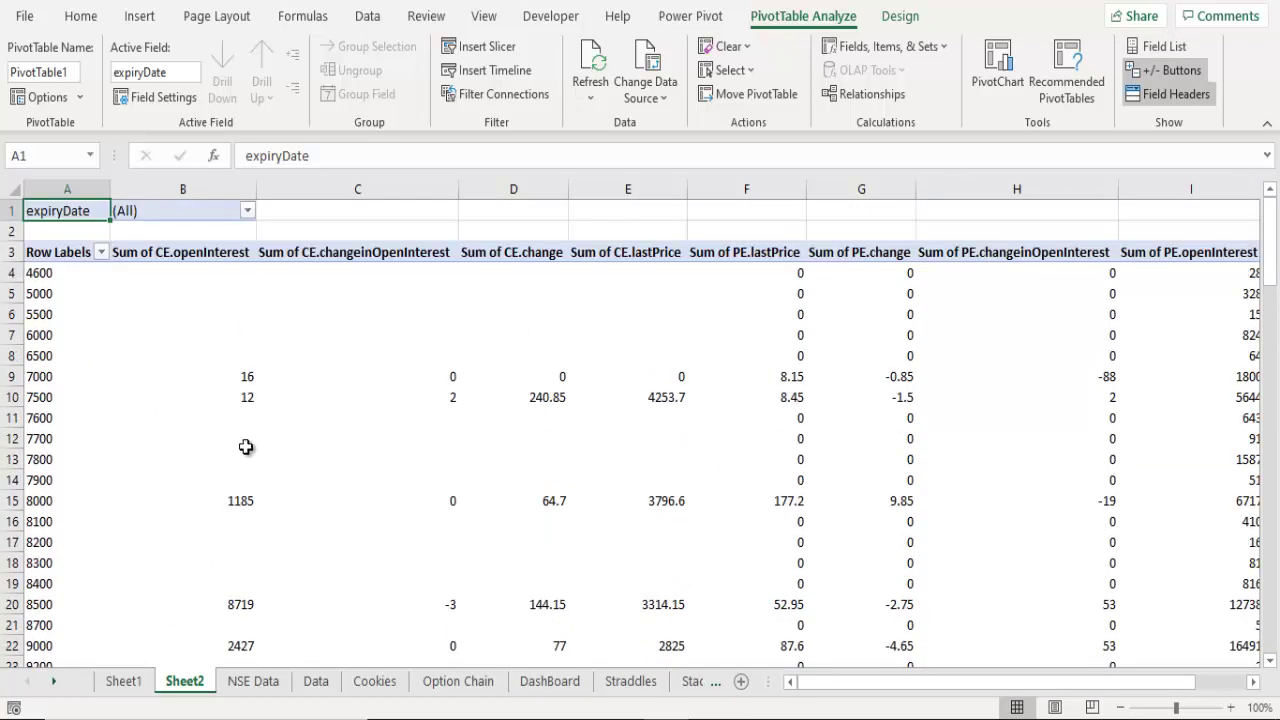
{"action": "left_click", "coordinate": [246, 211]}
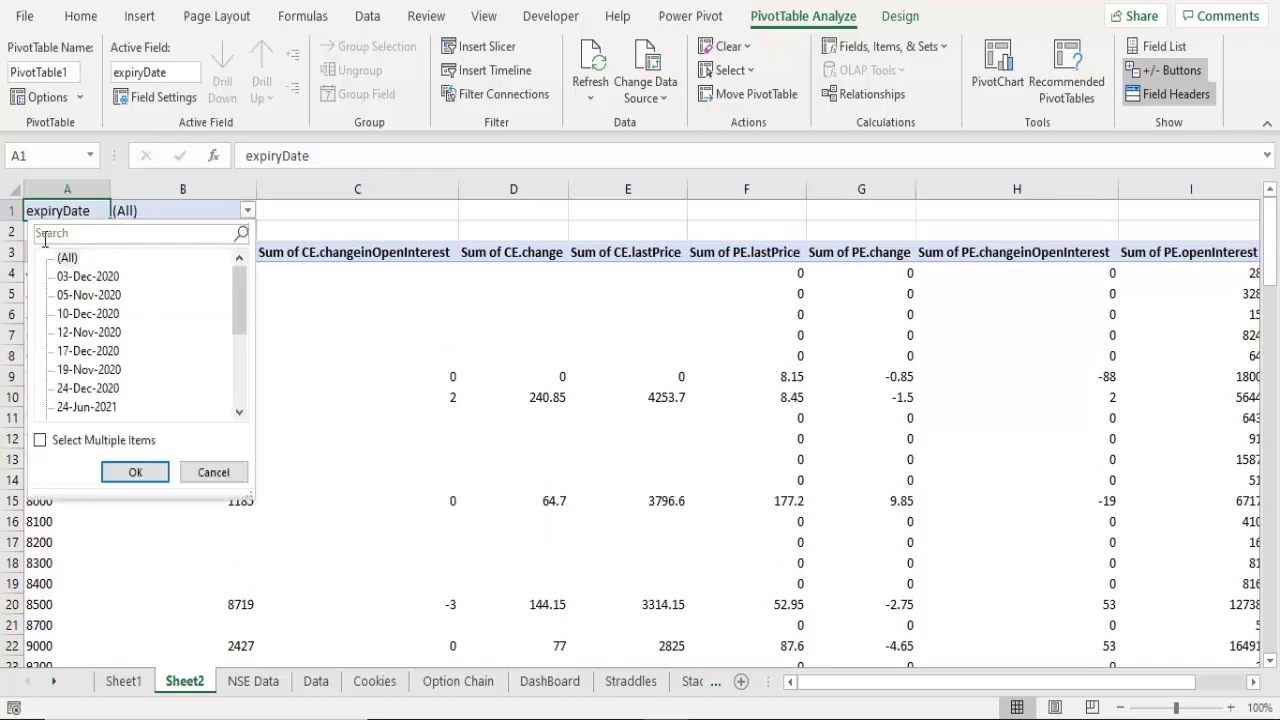
{"action": "left_click", "coordinate": [99, 296]}
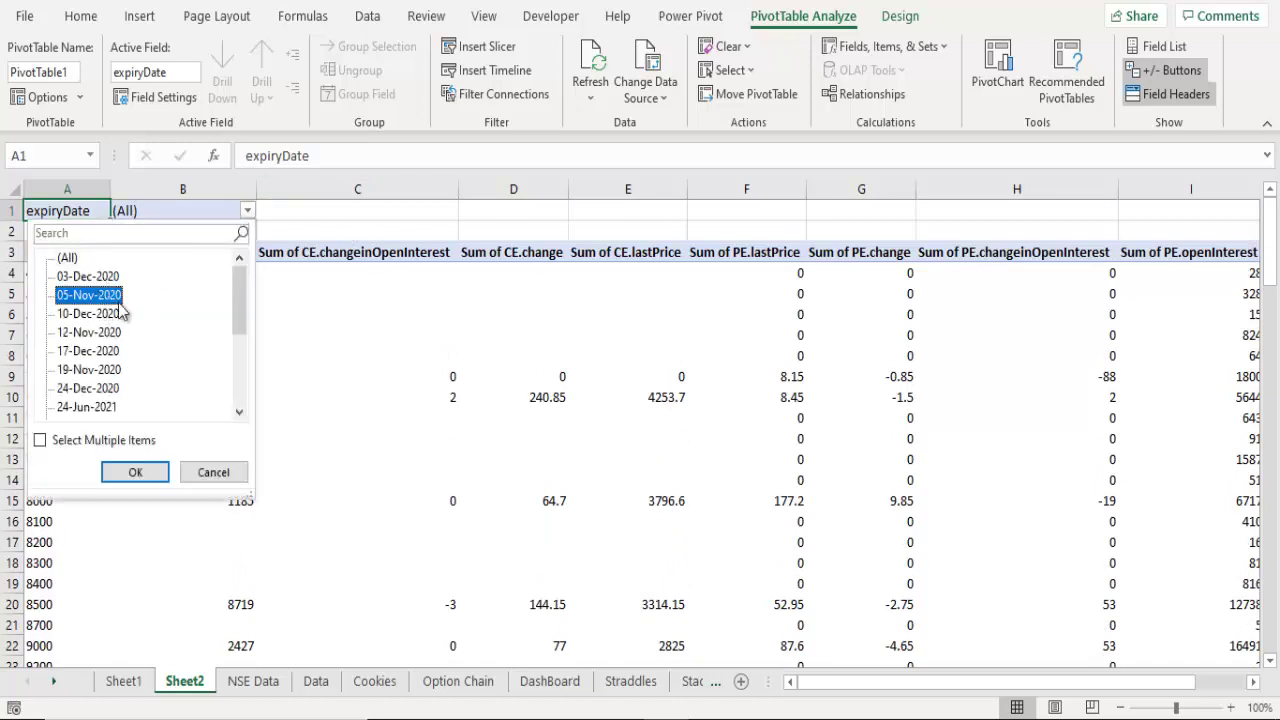
- Apply the 05-Nov-2020 expiry filter to the pivot table
{"action": "left_click", "coordinate": [130, 471]}
{"action": "scroll", "coordinate": [668, 563], "scroll_direction": "down", "scroll_amount": 12}
{"action": "scroll", "coordinate": [665, 563], "scroll_direction": "down", "scroll_amount": 5}
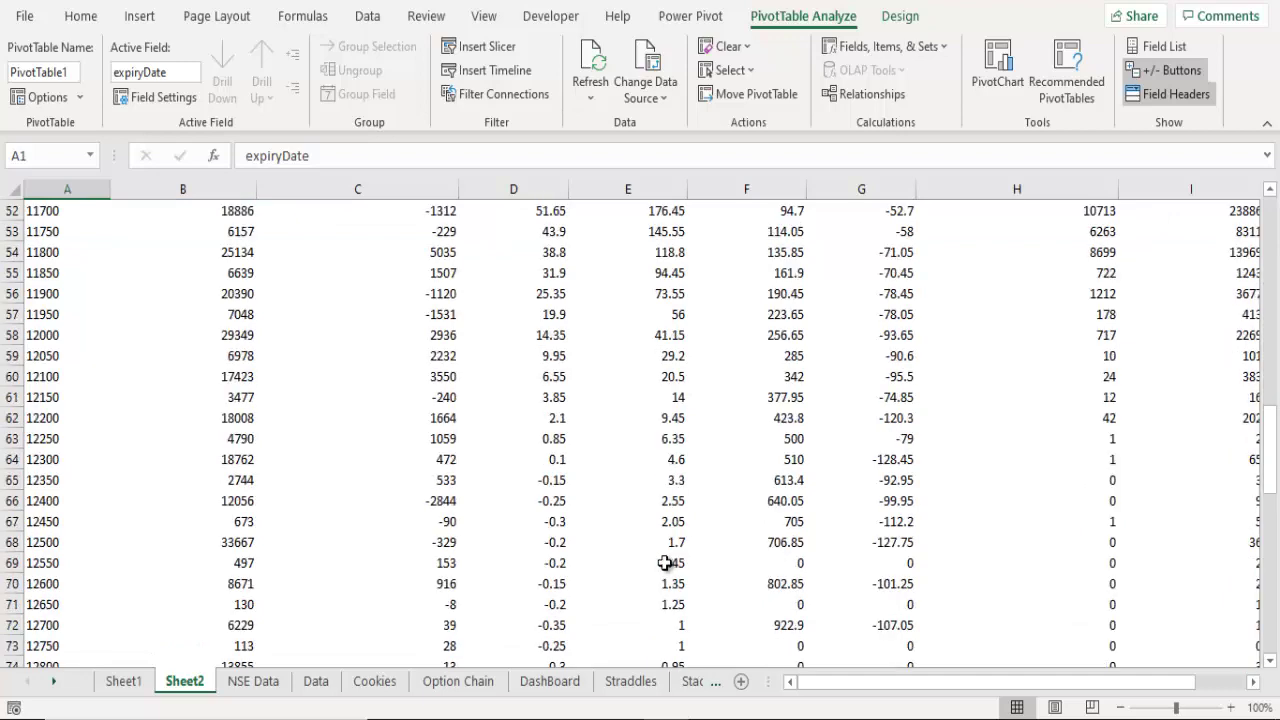
{"action": "scroll", "coordinate": [665, 563], "scroll_direction": "down", "scroll_amount": 6}
{"action": "scroll", "coordinate": [662, 563], "scroll_direction": "up", "scroll_amount": 12}
{"action": "scroll", "coordinate": [662, 563], "scroll_direction": "up", "scroll_amount": 11}
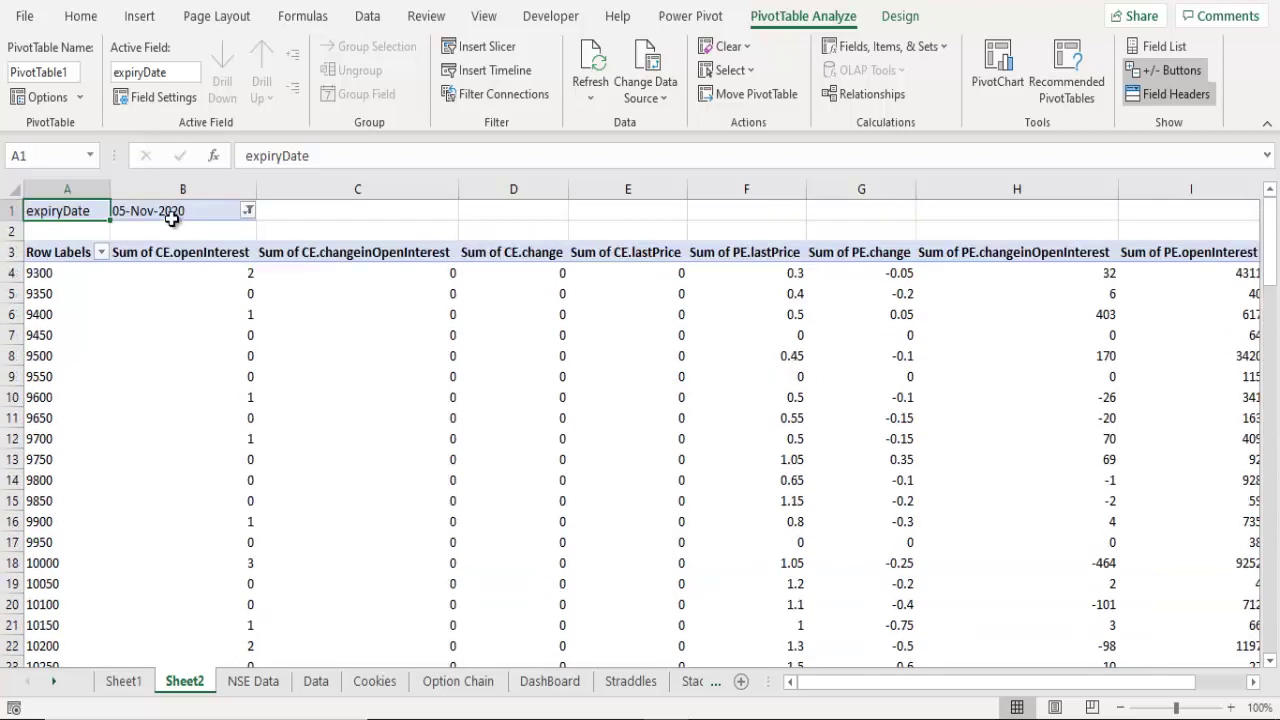
- Enable Select Multiple Items and add the 12-, 19- and 26-Nov-2020 expiries to the filter
{"action": "left_click", "coordinate": [240, 209]}
{"action": "left_click", "coordinate": [248, 212]}
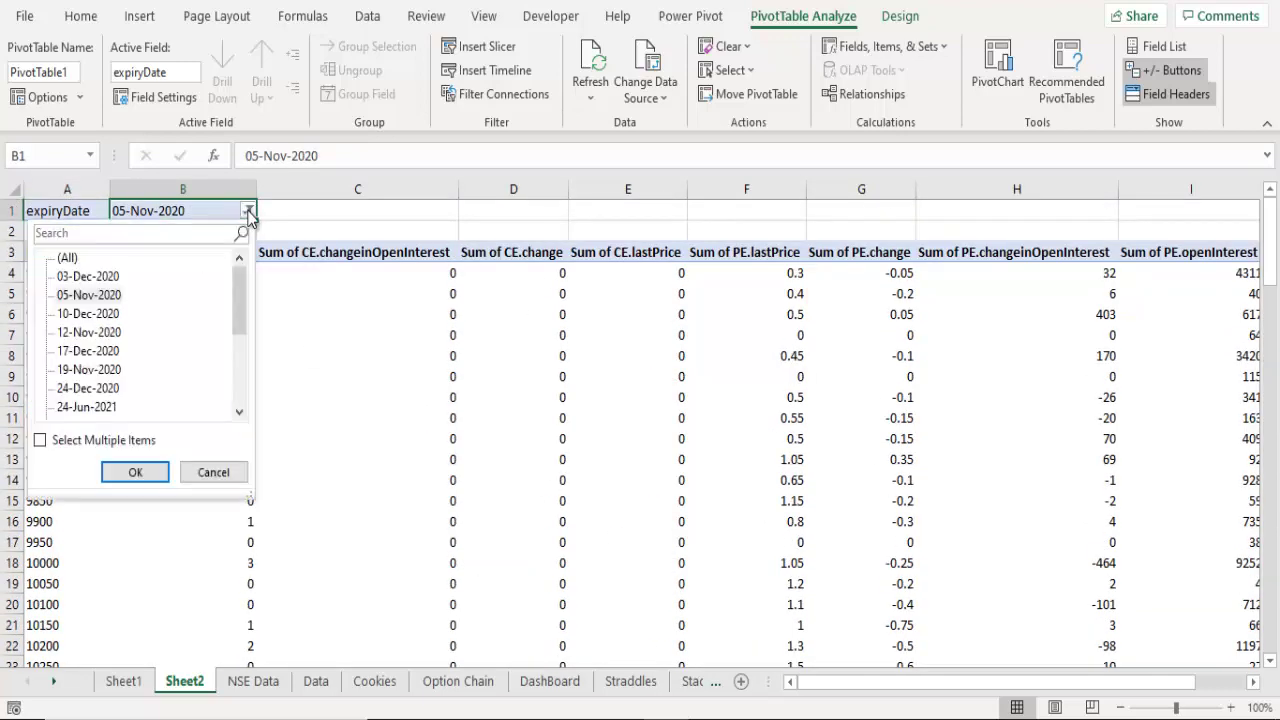
{"action": "scroll", "coordinate": [88, 368], "scroll_direction": "down", "scroll_amount": 1}
{"action": "left_click", "coordinate": [40, 440]}
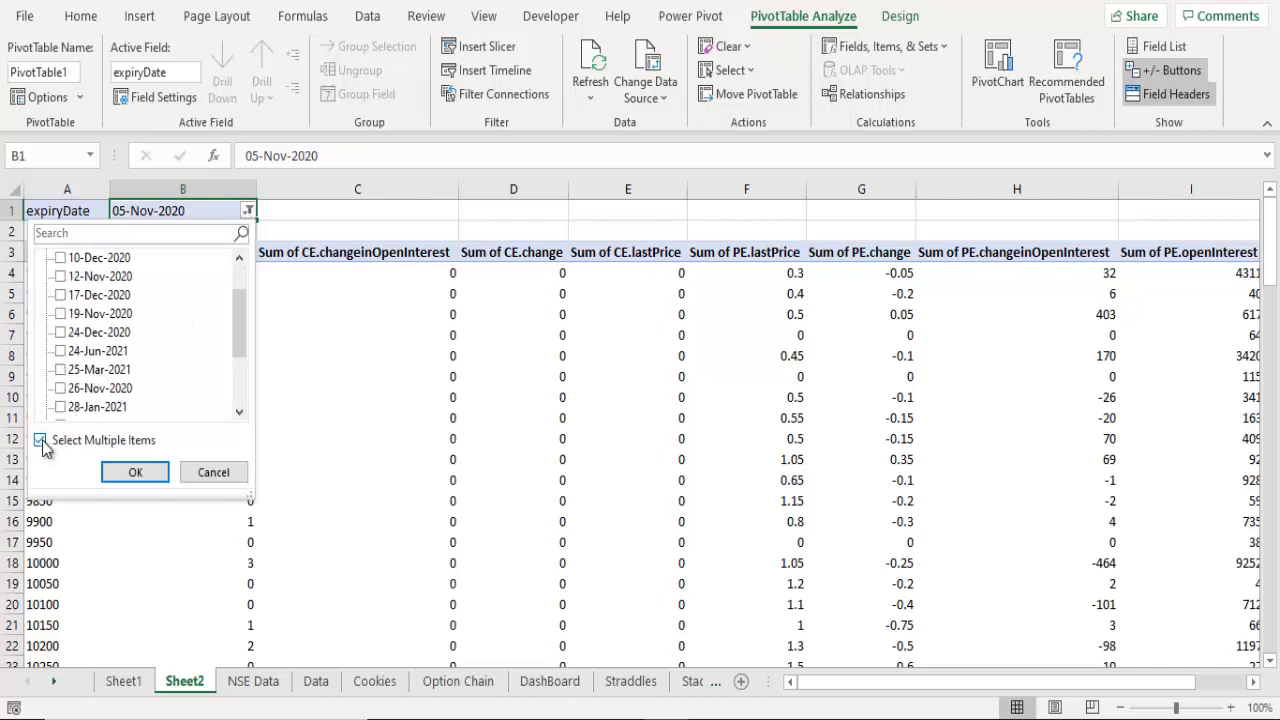
{"action": "scroll", "coordinate": [130, 352], "scroll_direction": "up", "scroll_amount": 1}
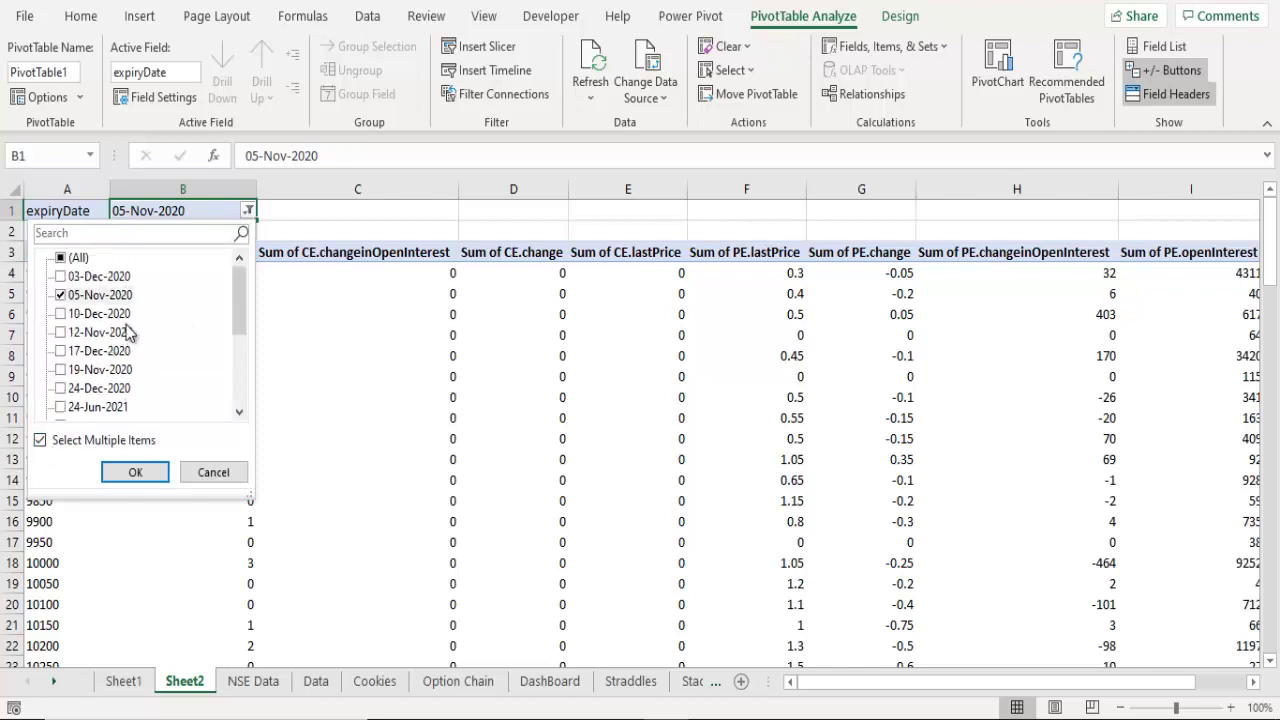
{"action": "key", "text": "Down"}
{"action": "key", "text": "Down"}
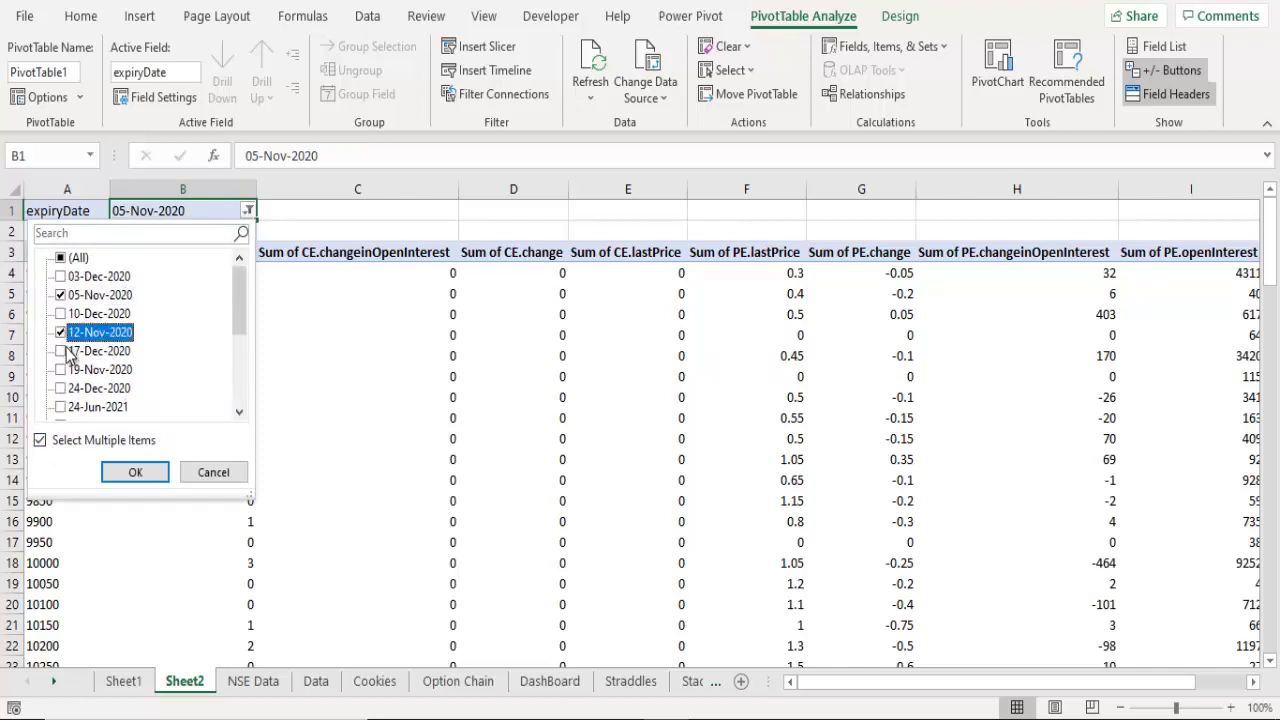
{"action": "left_click", "coordinate": [62, 369]}
{"action": "scroll", "coordinate": [70, 376], "scroll_direction": "down", "scroll_amount": 1}
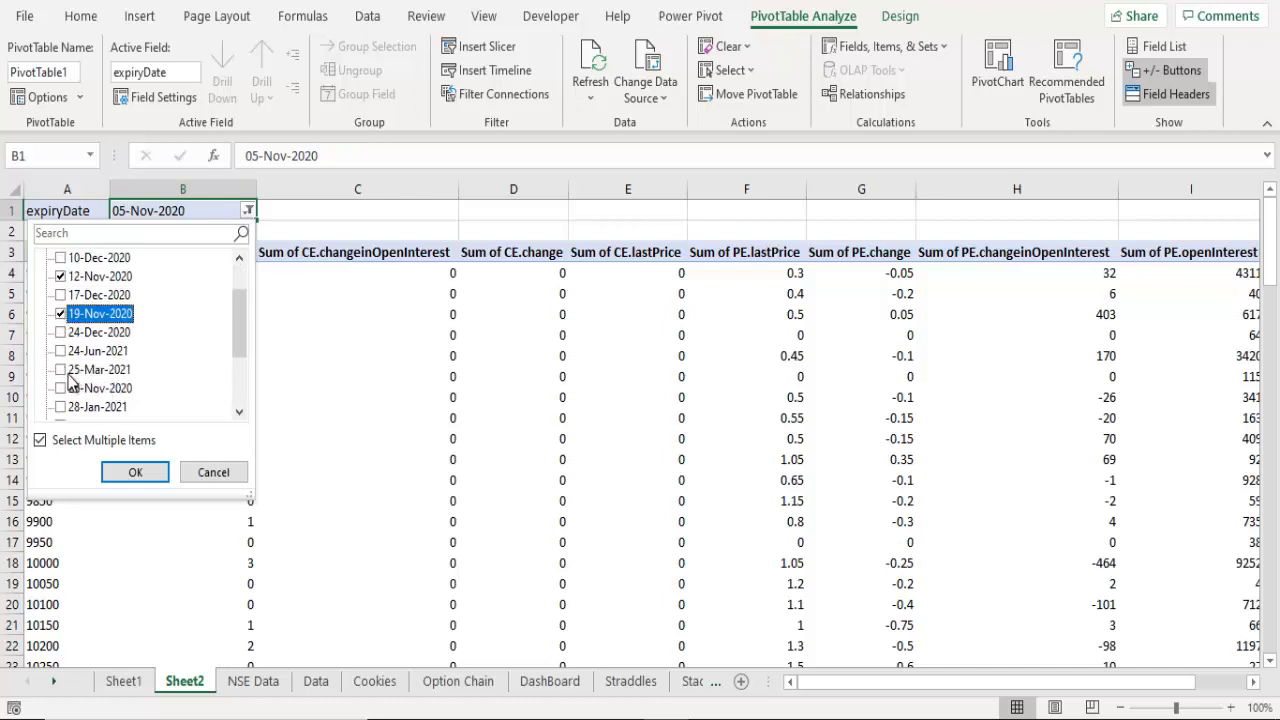
{"action": "left_click", "coordinate": [61, 390]}
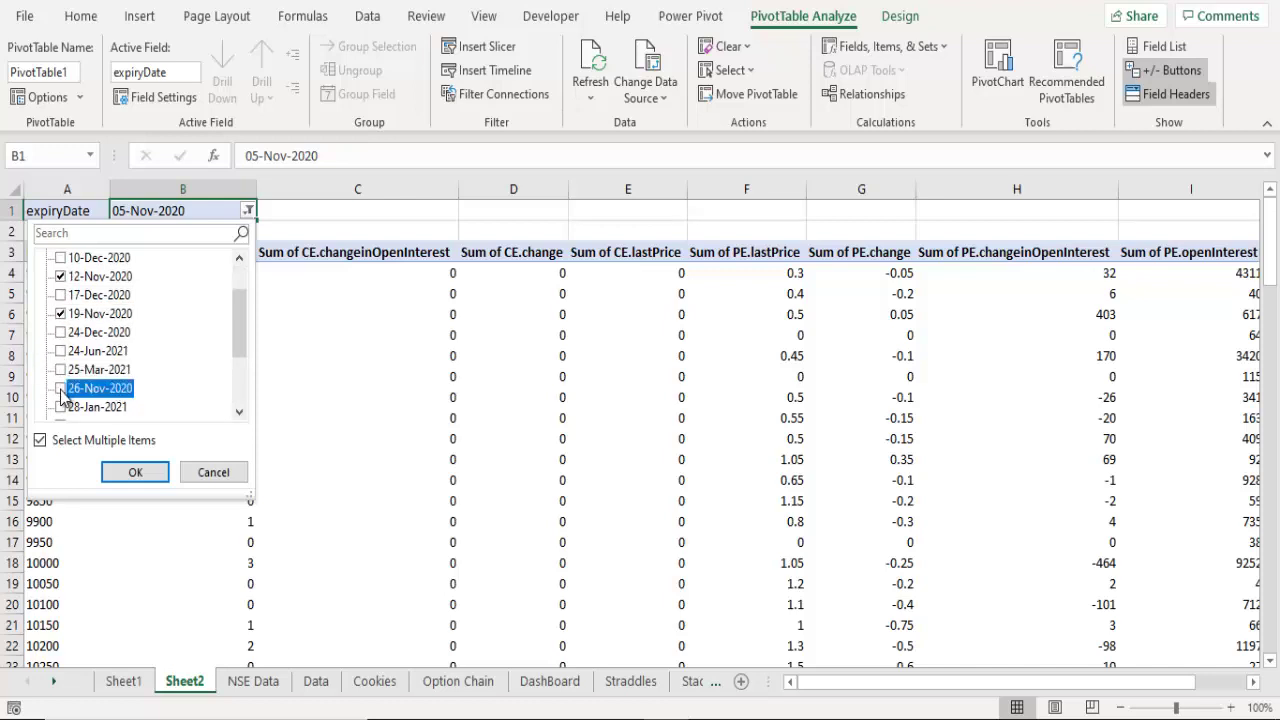
{"action": "left_click", "coordinate": [136, 472]}
{"action": "scroll", "coordinate": [838, 542], "scroll_direction": "down", "scroll_amount": 1}
{"action": "scroll", "coordinate": [786, 521], "scroll_direction": "down", "scroll_amount": 4}
{"action": "scroll", "coordinate": [786, 521], "scroll_direction": "down", "scroll_amount": 4}
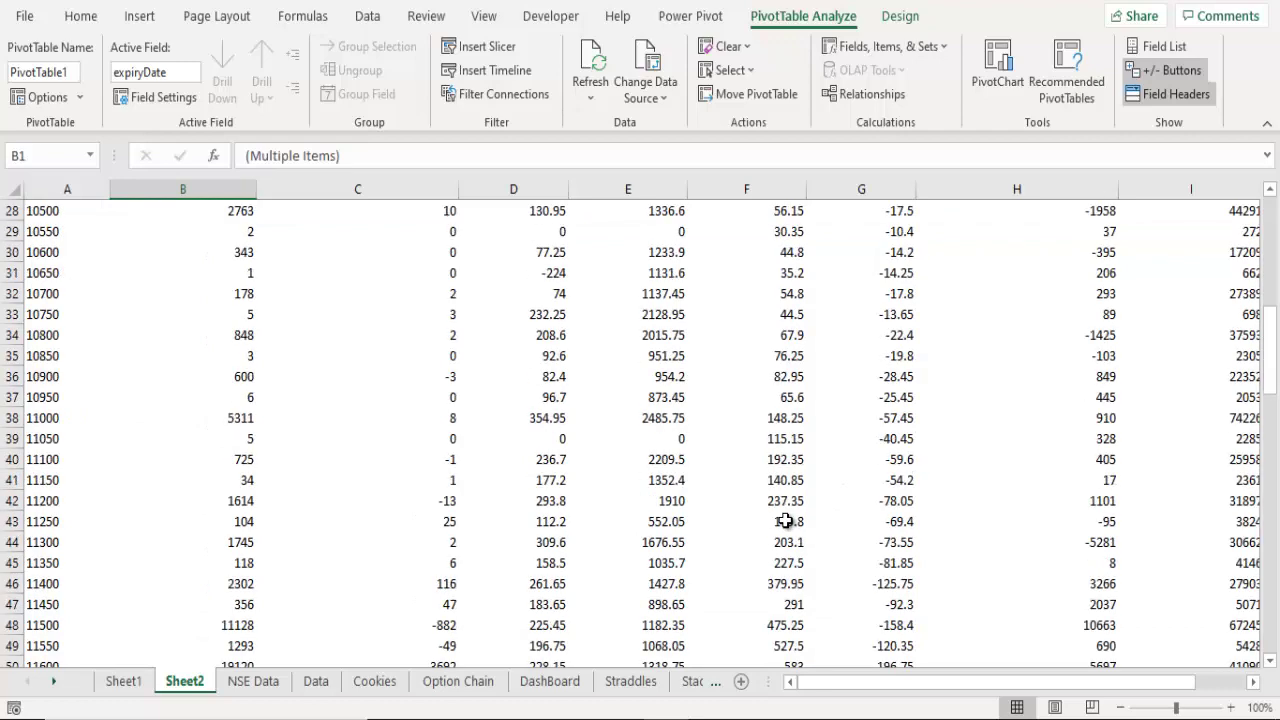
{"action": "scroll", "coordinate": [740, 510], "scroll_direction": "down", "scroll_amount": 4}
{"action": "scroll", "coordinate": [737, 509], "scroll_direction": "up", "scroll_amount": 6}
{"action": "scroll", "coordinate": [737, 509], "scroll_direction": "up", "scroll_amount": 7}
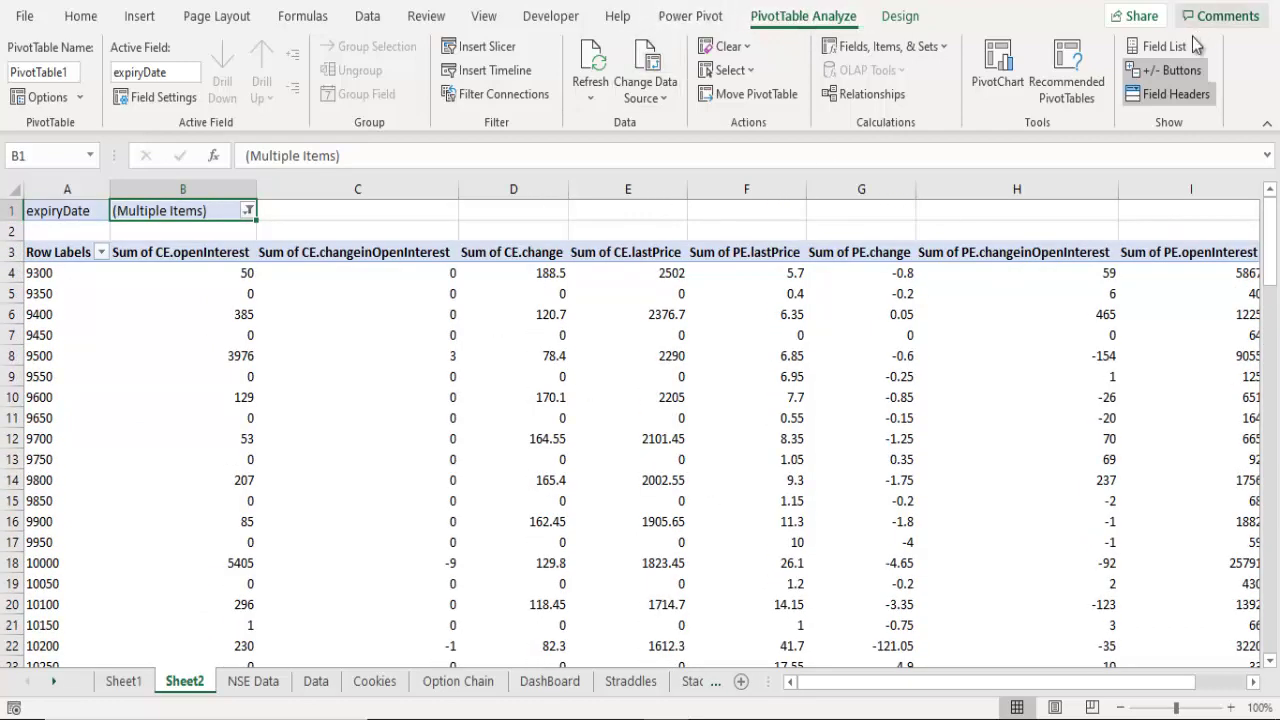
{"action": "left_click", "coordinate": [1160, 46]}
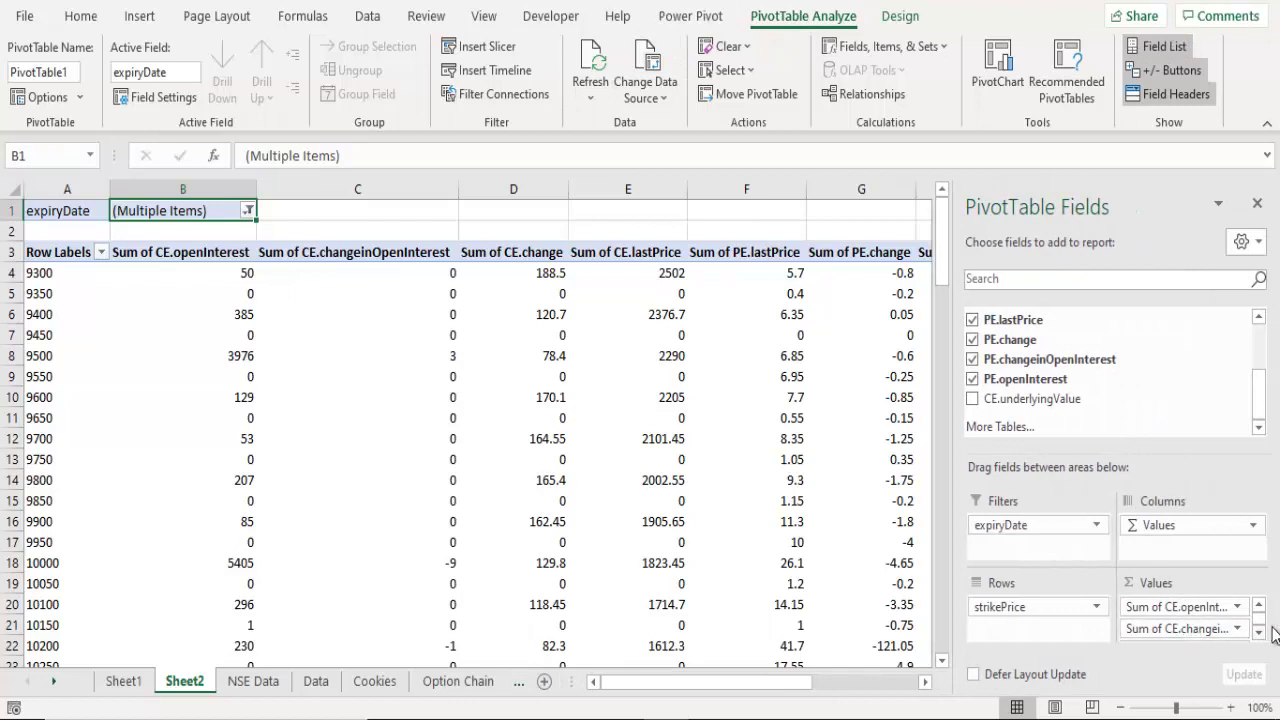
{"action": "left_click", "coordinate": [1258, 640]}
{"action": "left_click", "coordinate": [1258, 640]}
{"action": "left_click", "coordinate": [1258, 640]}
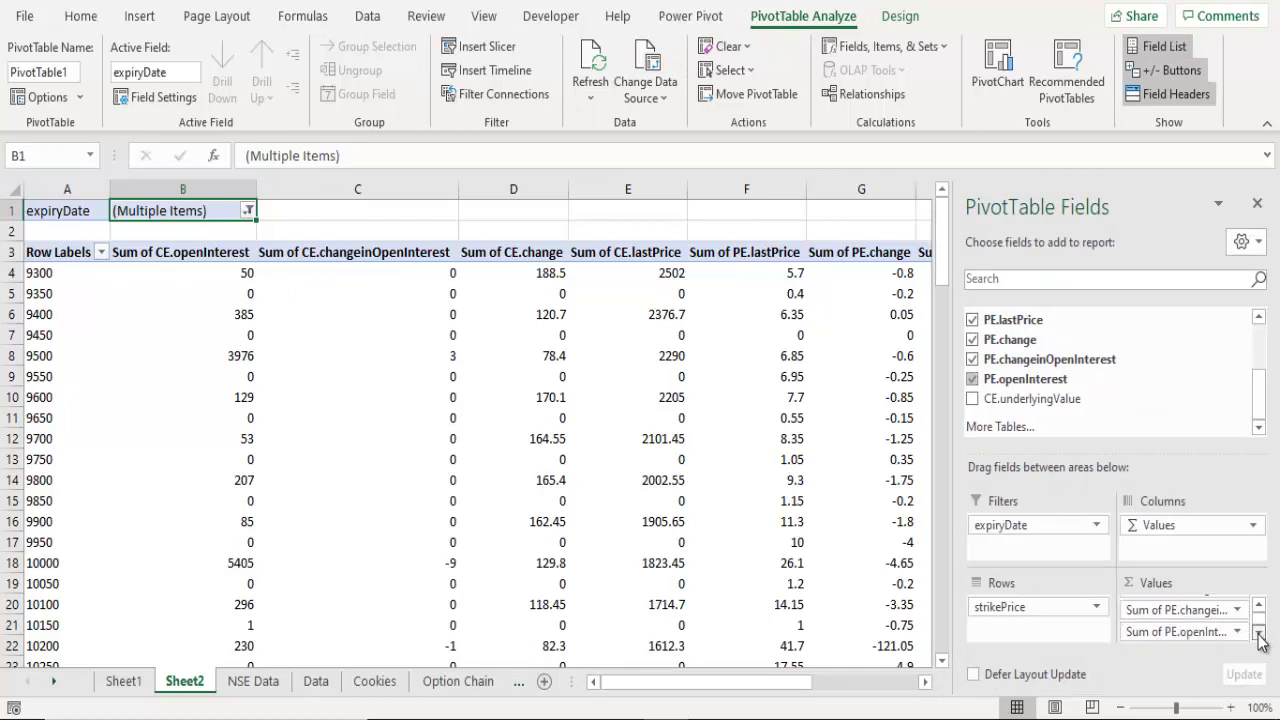
{"action": "left_click", "coordinate": [1258, 605]}
{"action": "left_click", "coordinate": [1258, 605]}
{"action": "left_click", "coordinate": [1258, 605]}
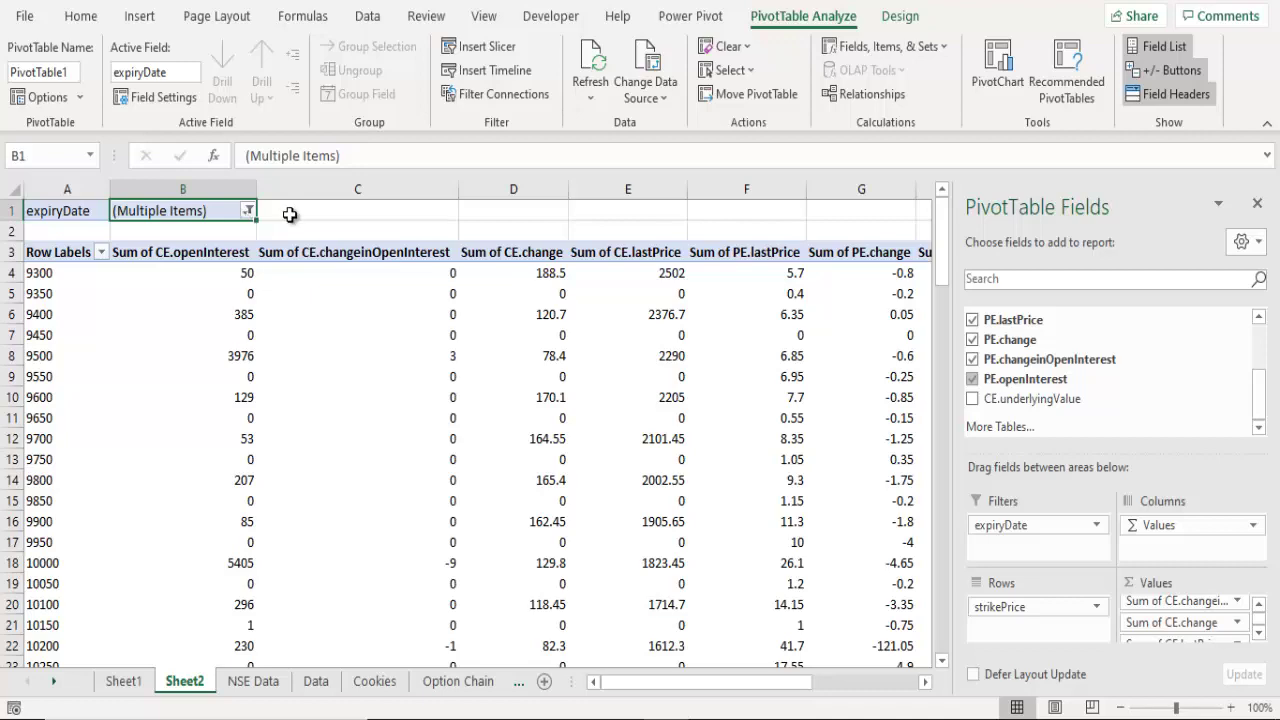
{"action": "left_click", "coordinate": [1257, 203]}
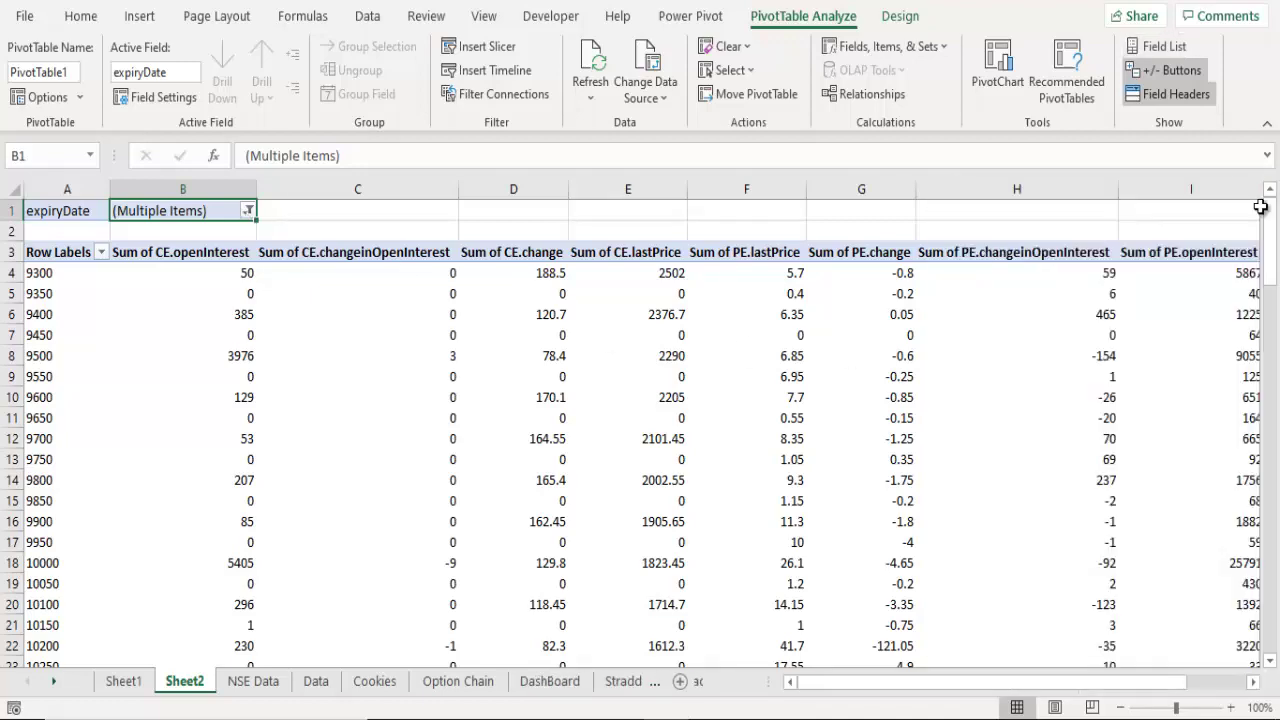
{"action": "left_click", "coordinate": [478, 683]}
{"action": "scroll", "coordinate": [337, 457], "scroll_direction": "down", "scroll_amount": 3}
{"action": "scroll", "coordinate": [340, 461], "scroll_direction": "up", "scroll_amount": 3}
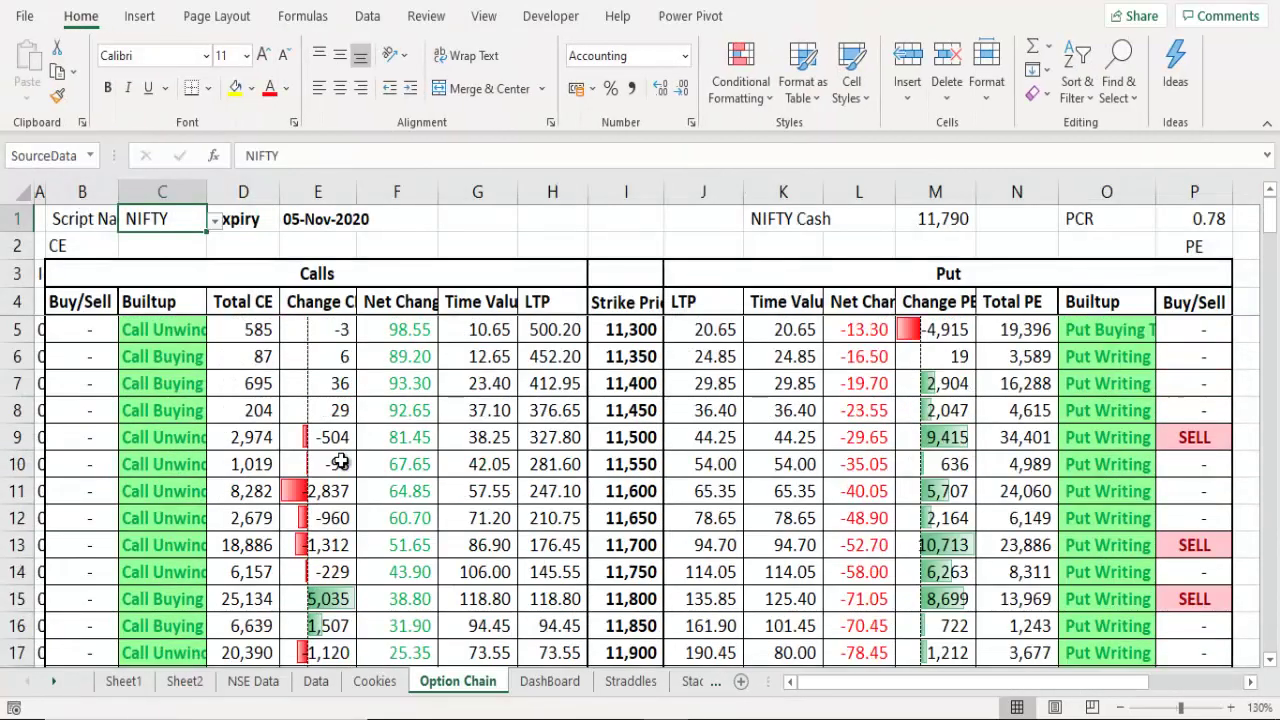
{"action": "left_click", "coordinate": [548, 356]}
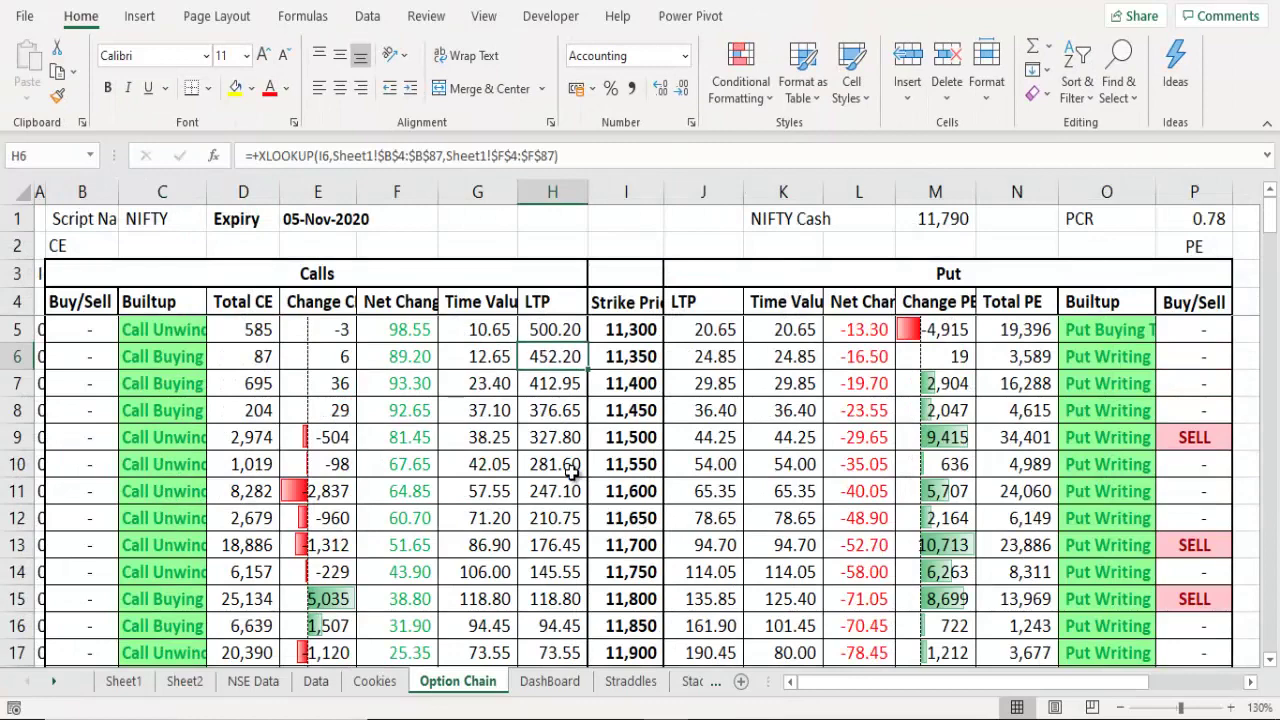
{"action": "left_click", "coordinate": [122, 681]}
{"action": "left_click", "coordinate": [452, 683]}
{"action": "left_click", "coordinate": [575, 325]}
{"action": "scroll", "coordinate": [622, 500], "scroll_direction": "down", "scroll_amount": 1}
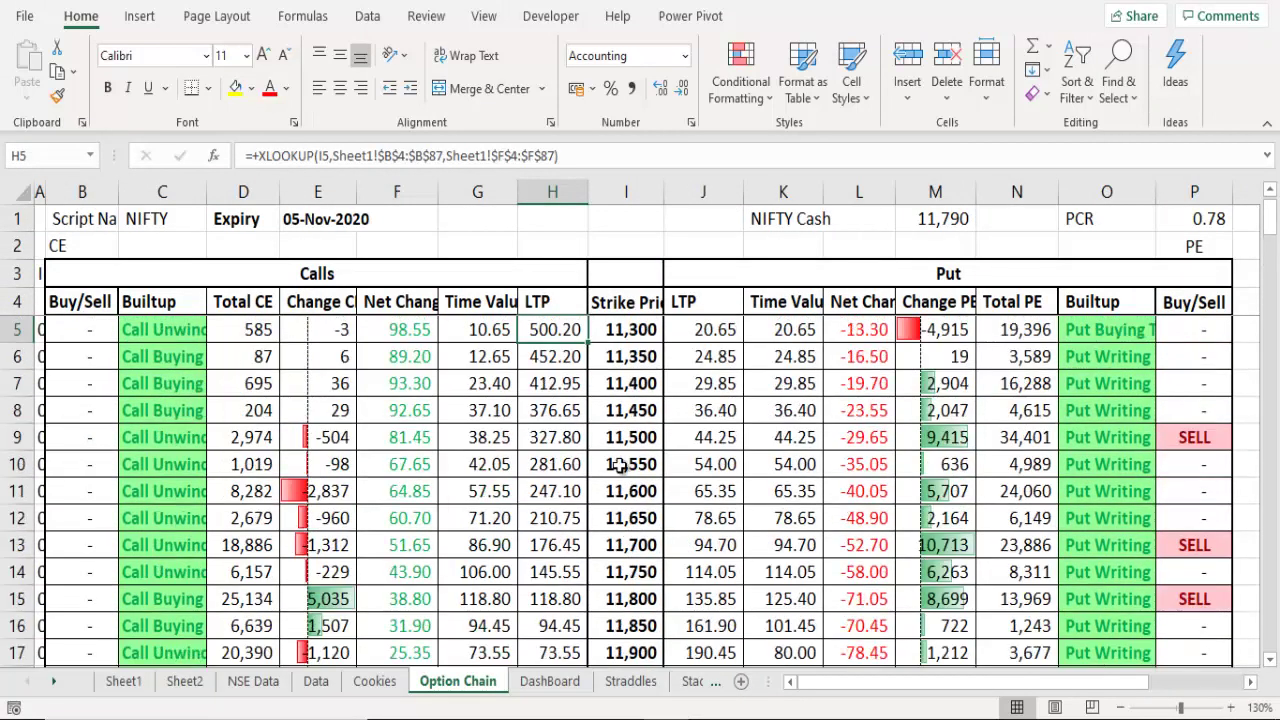
{"action": "scroll", "coordinate": [618, 470], "scroll_direction": "up", "scroll_amount": 1}
{"action": "key", "text": "F2"}
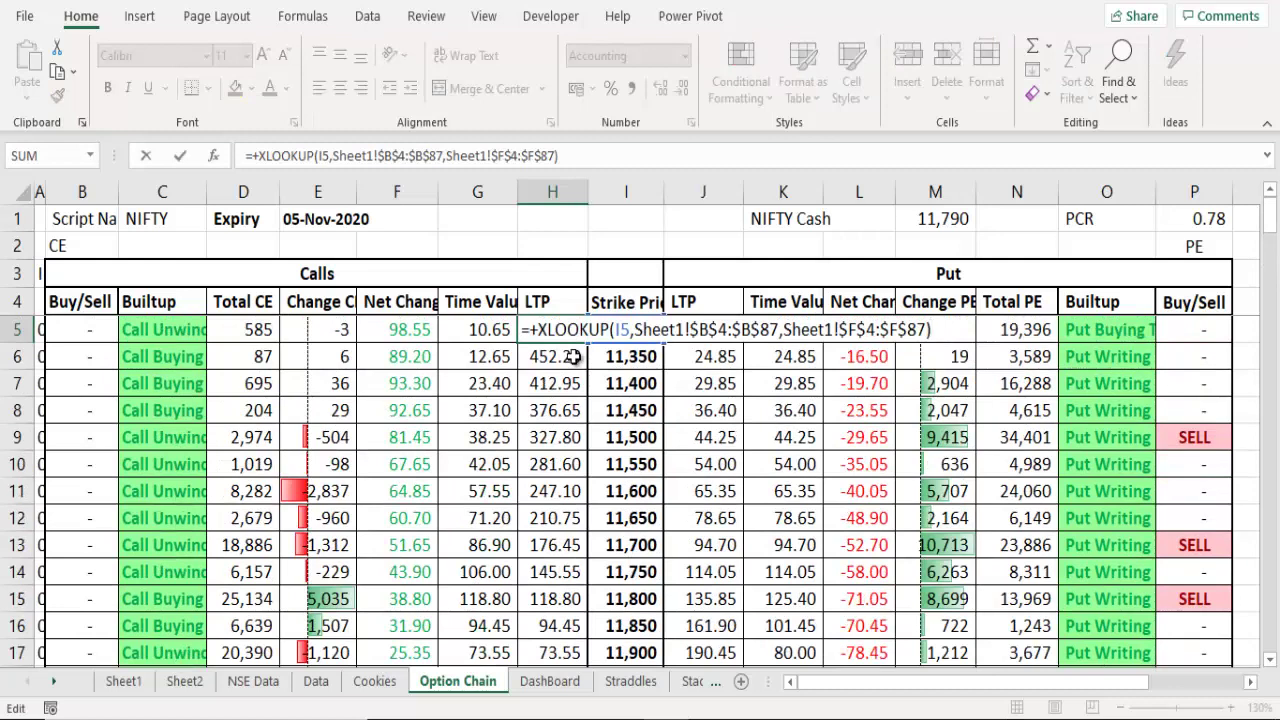
{"action": "key", "text": "Escape"}
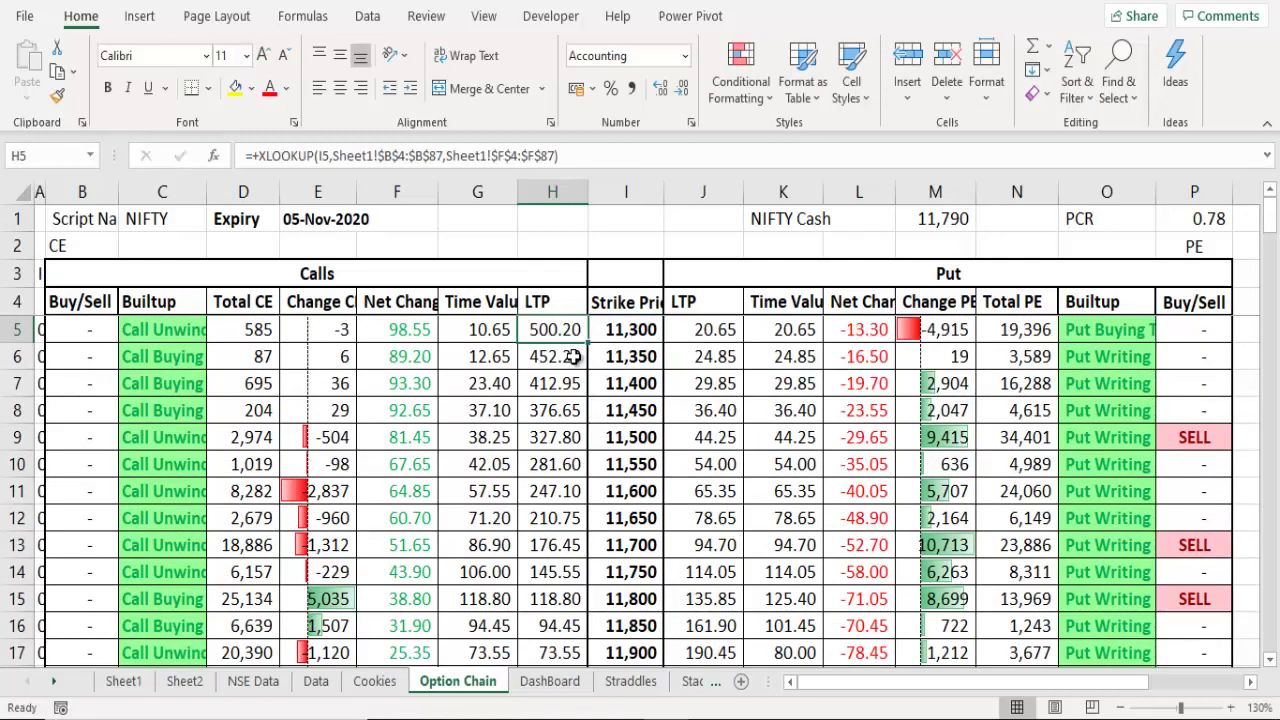
- Clear H5 and start an XLOOKUP of strike I5 in Sheet1!$B$4:$B$87
{"action": "key", "text": "Delete"}
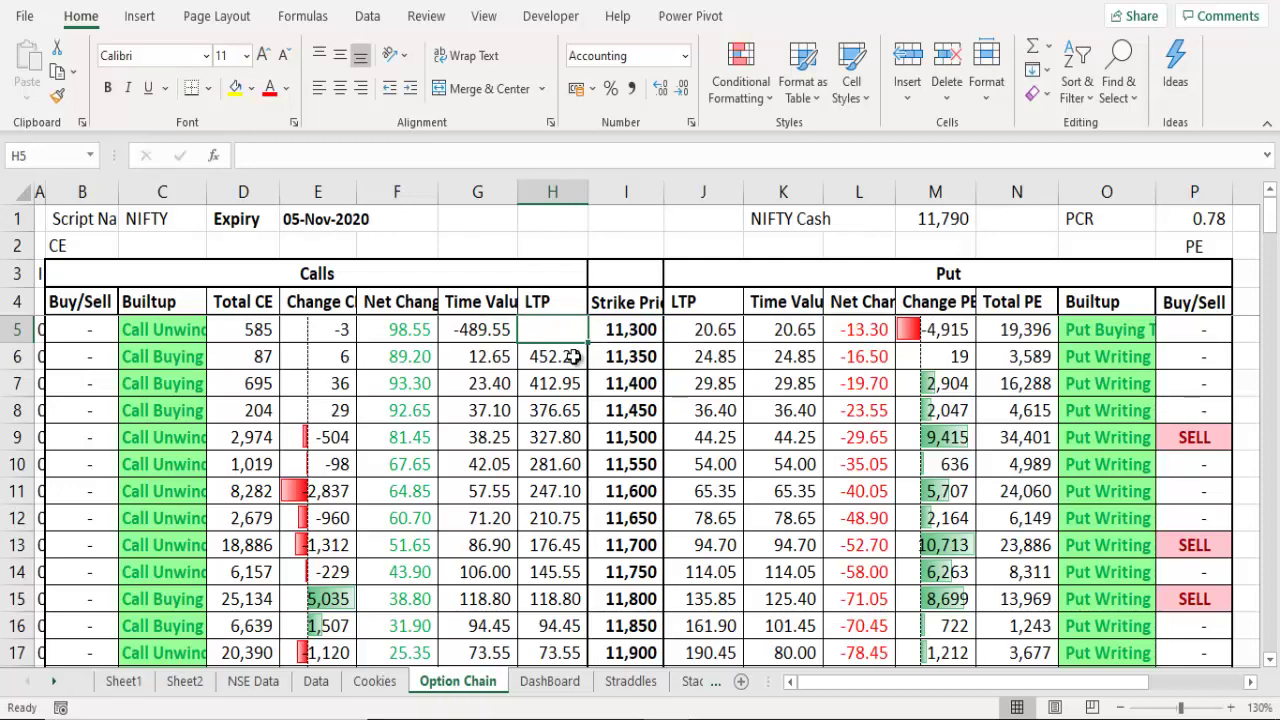
{"action": "type", "text": "+"}
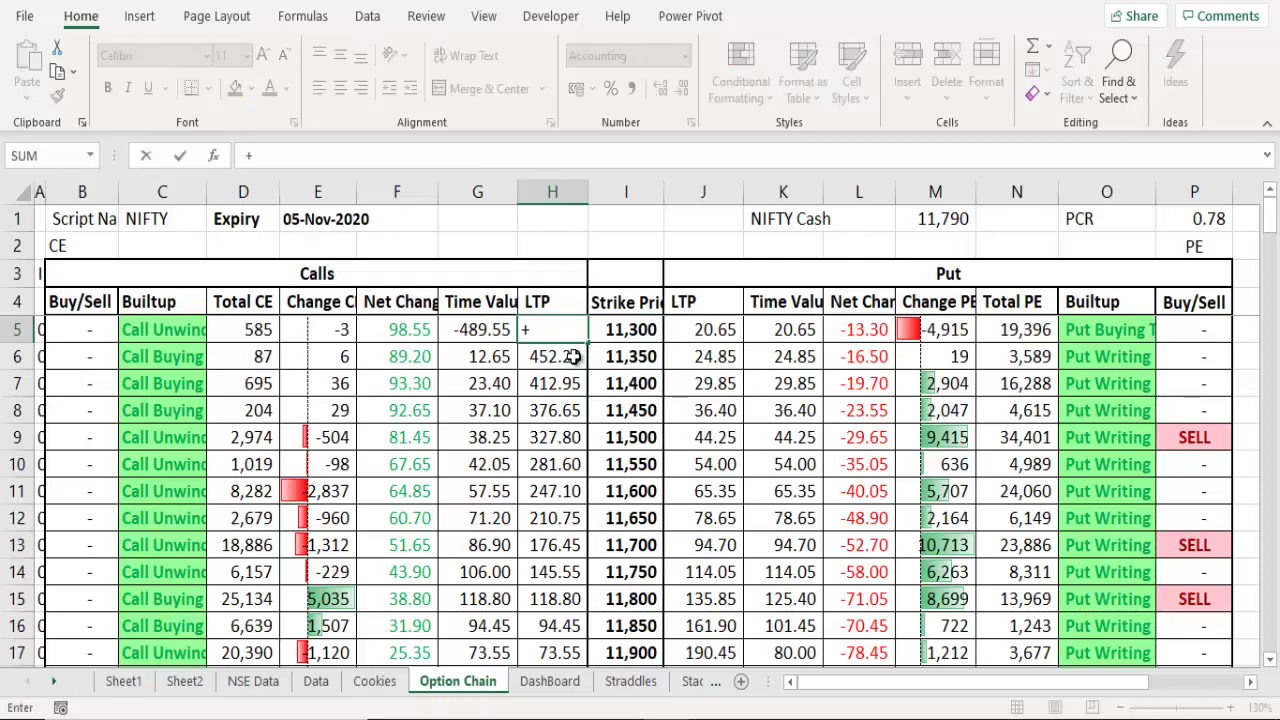
{"action": "type", "text": "xlook"}
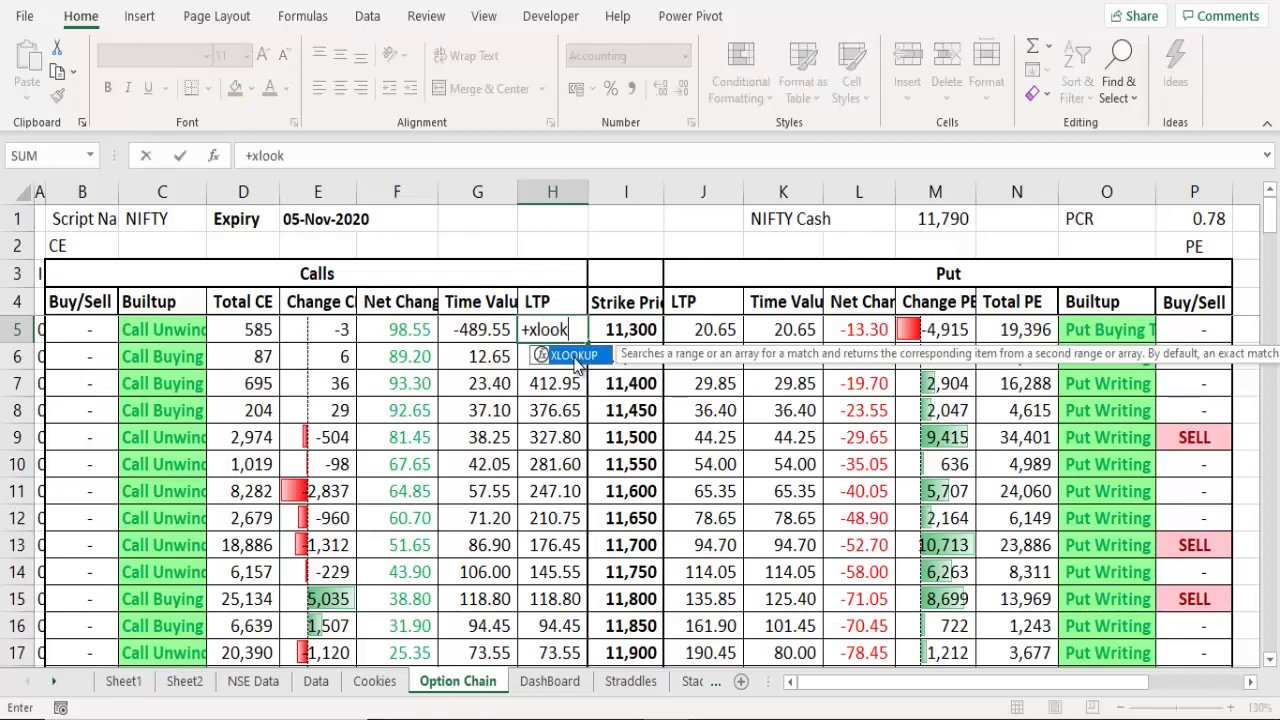
{"action": "type", "text": "up("}
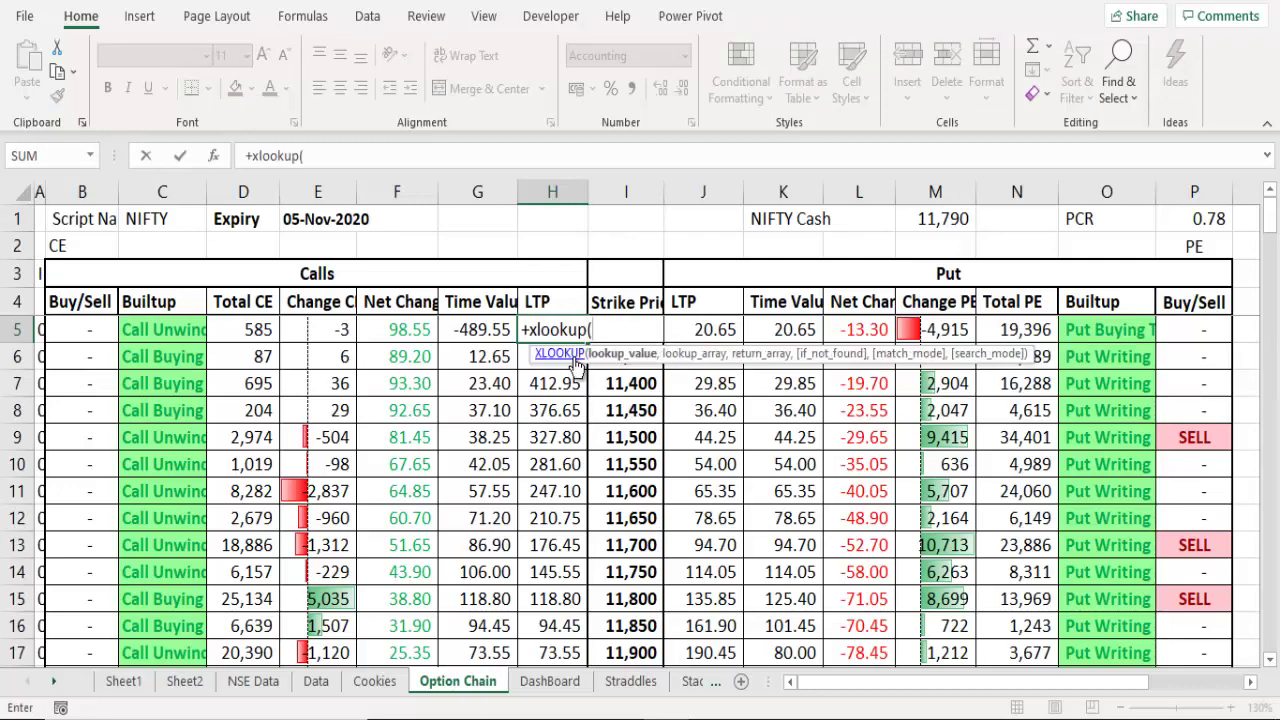
{"action": "key", "text": "Right"}
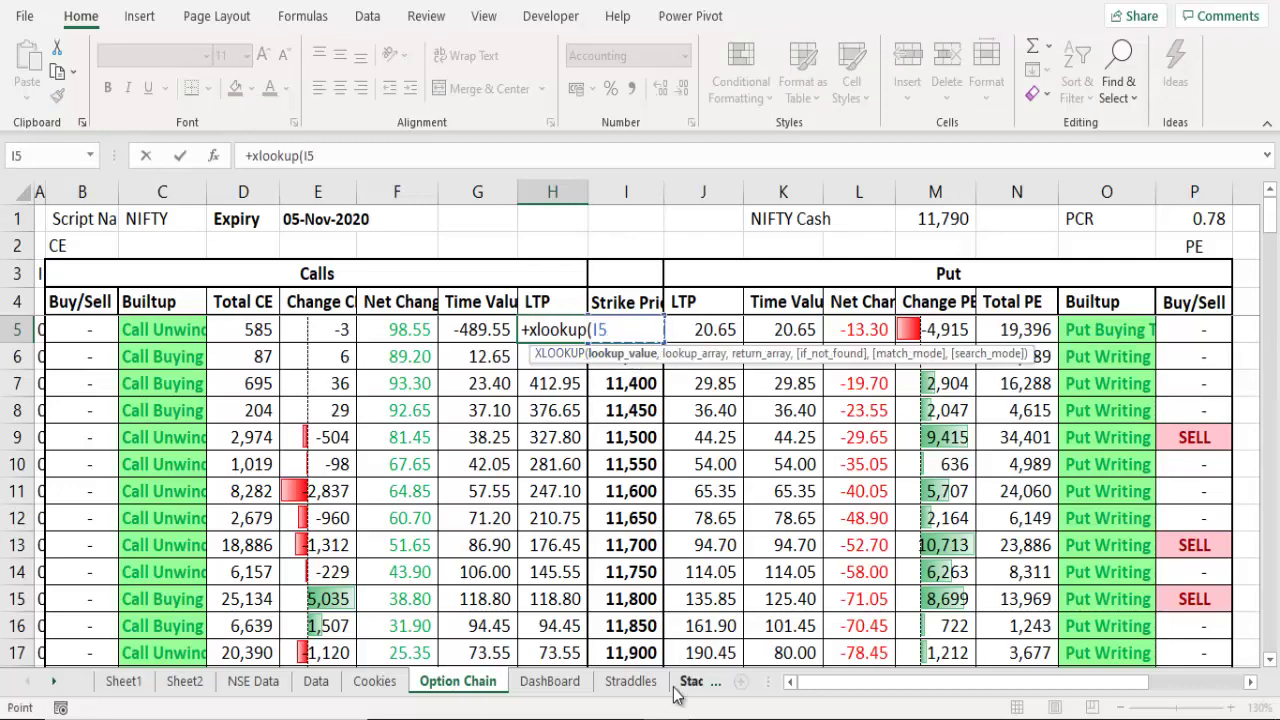
{"action": "type", "text": ","}
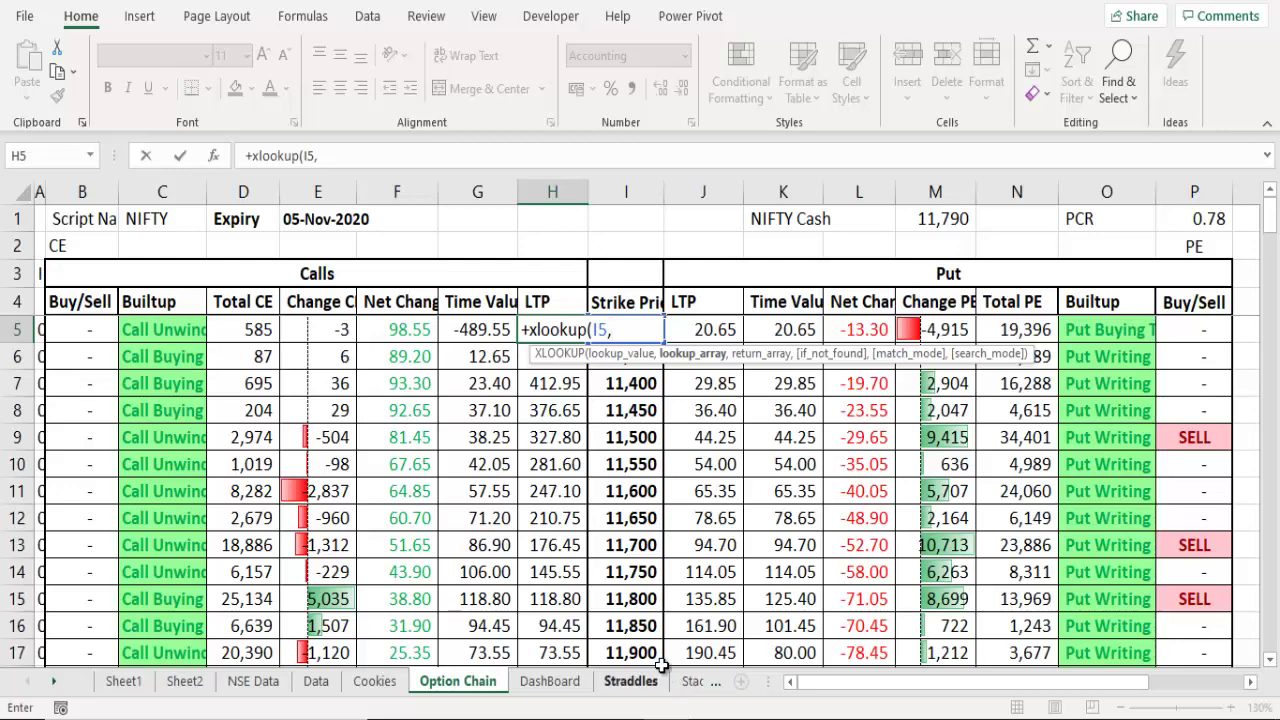
{"action": "left_click", "coordinate": [123, 681]}
{"action": "scroll", "coordinate": [119, 500], "scroll_direction": "up", "scroll_amount": 8}
{"action": "scroll", "coordinate": [120, 400], "scroll_direction": "up", "scroll_amount": 4}
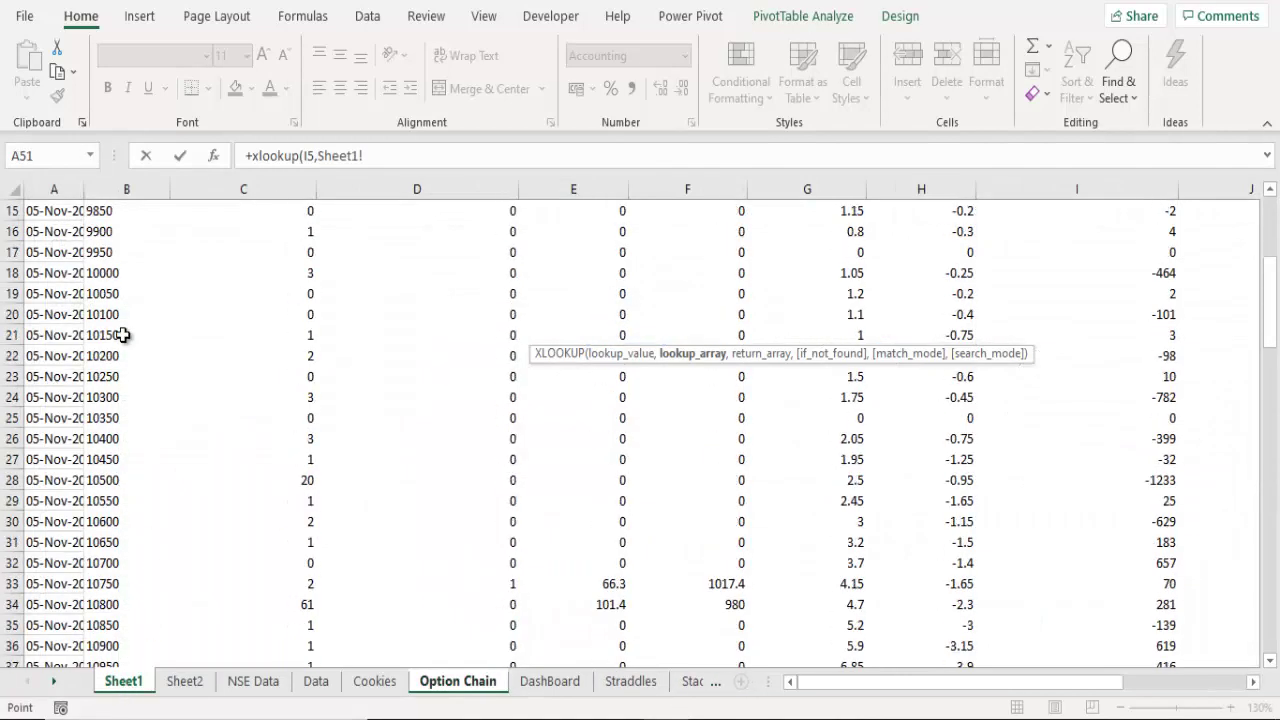
{"action": "left_click", "coordinate": [120, 337]}
{"action": "key", "text": "ctrl+Up"}
{"action": "key", "text": "Down"}
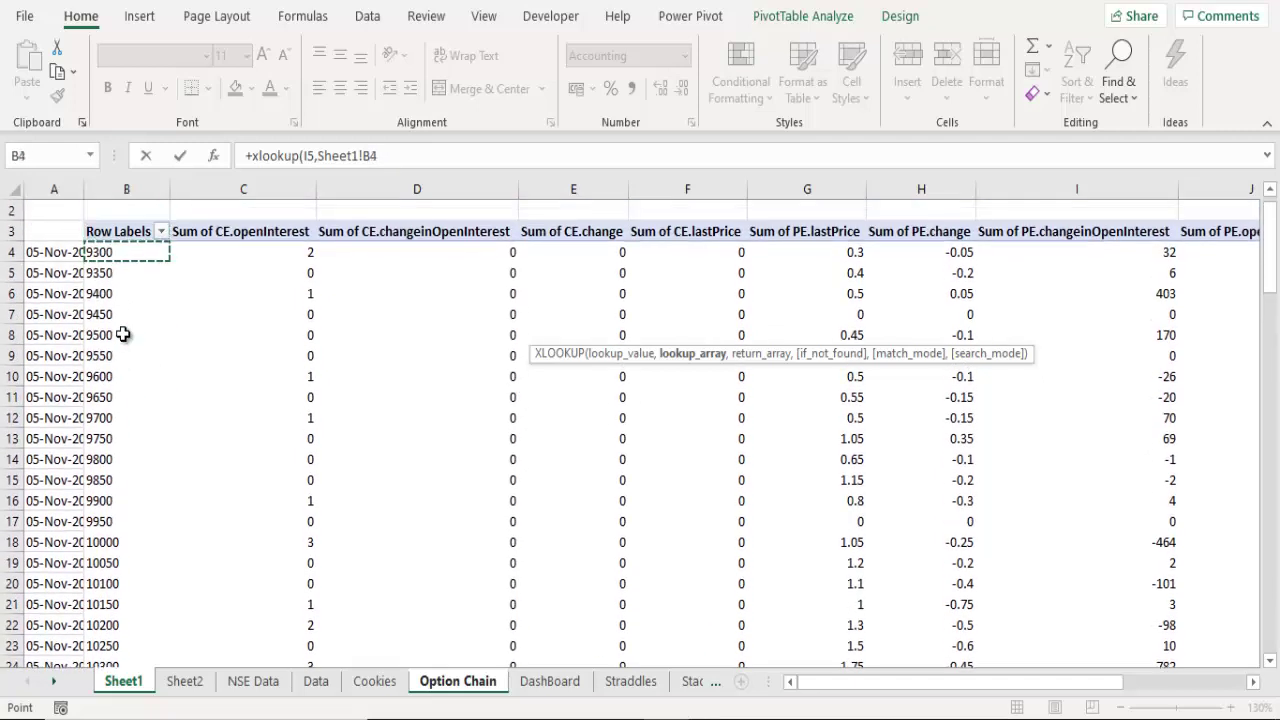
{"action": "key", "text": "ctrl+shift+Down"}
{"action": "key", "text": "shift+Up"}
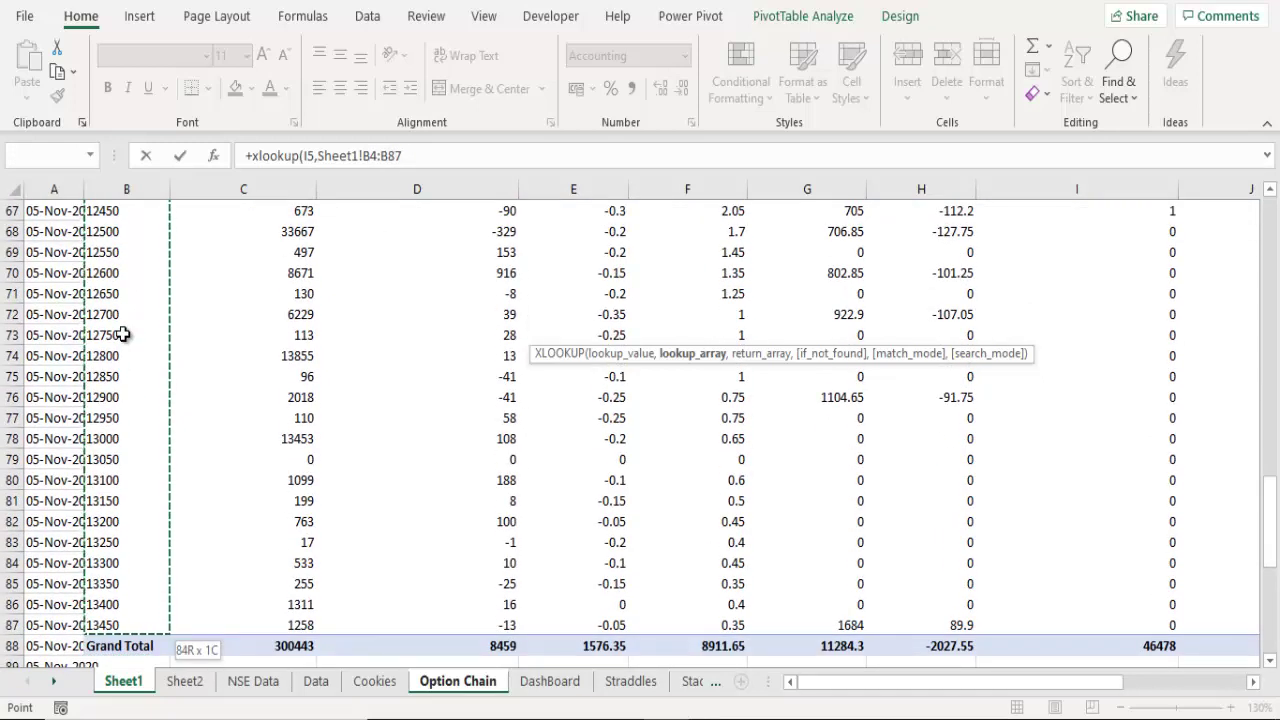
{"action": "key", "text": "F4"}
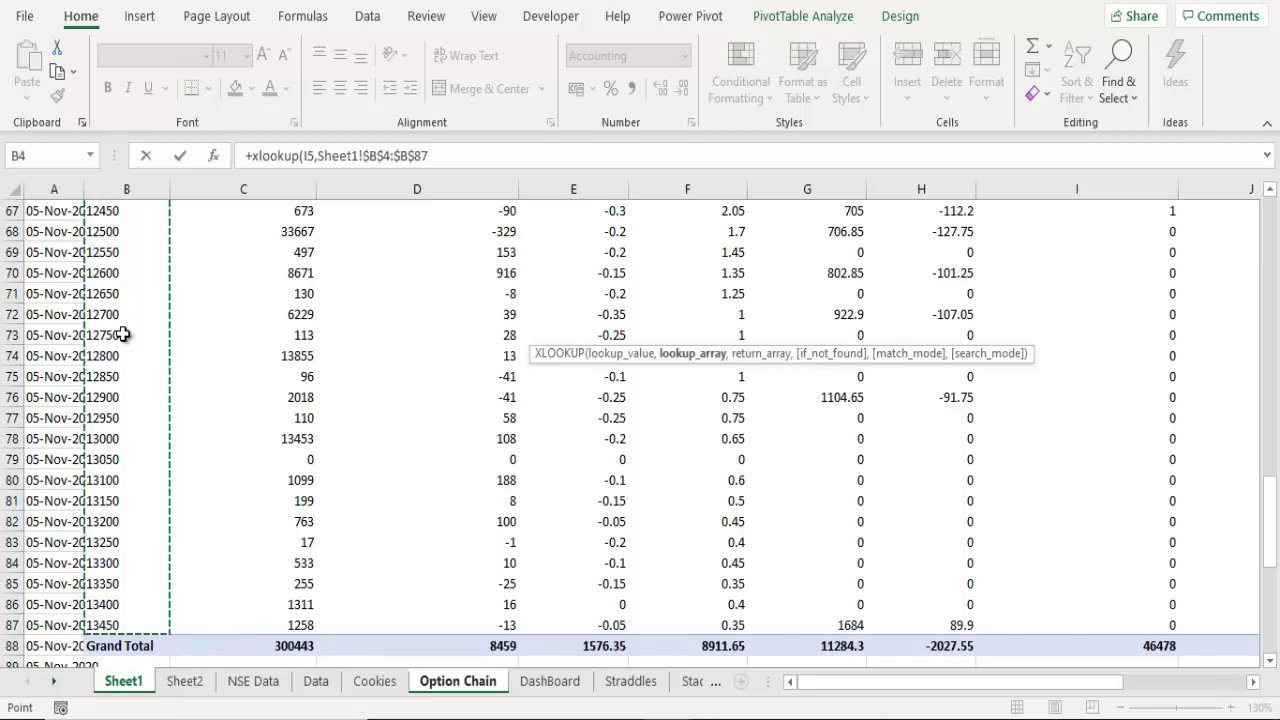
- Finish the formula with return range Sheet1!$F$4:$F$87 and commit it
{"action": "type", "text": ","}
{"action": "scroll", "coordinate": [352, 432], "scroll_direction": "up", "scroll_amount": 10}
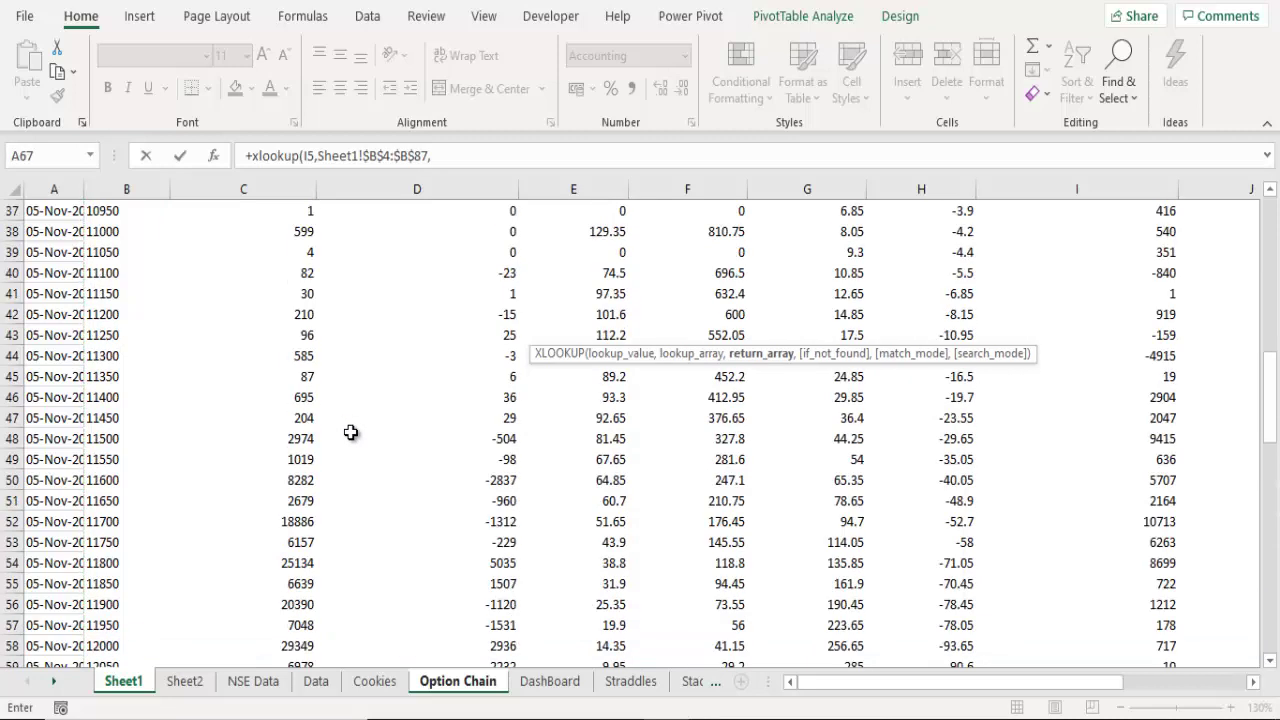
{"action": "scroll", "coordinate": [352, 432], "scroll_direction": "up", "scroll_amount": 12}
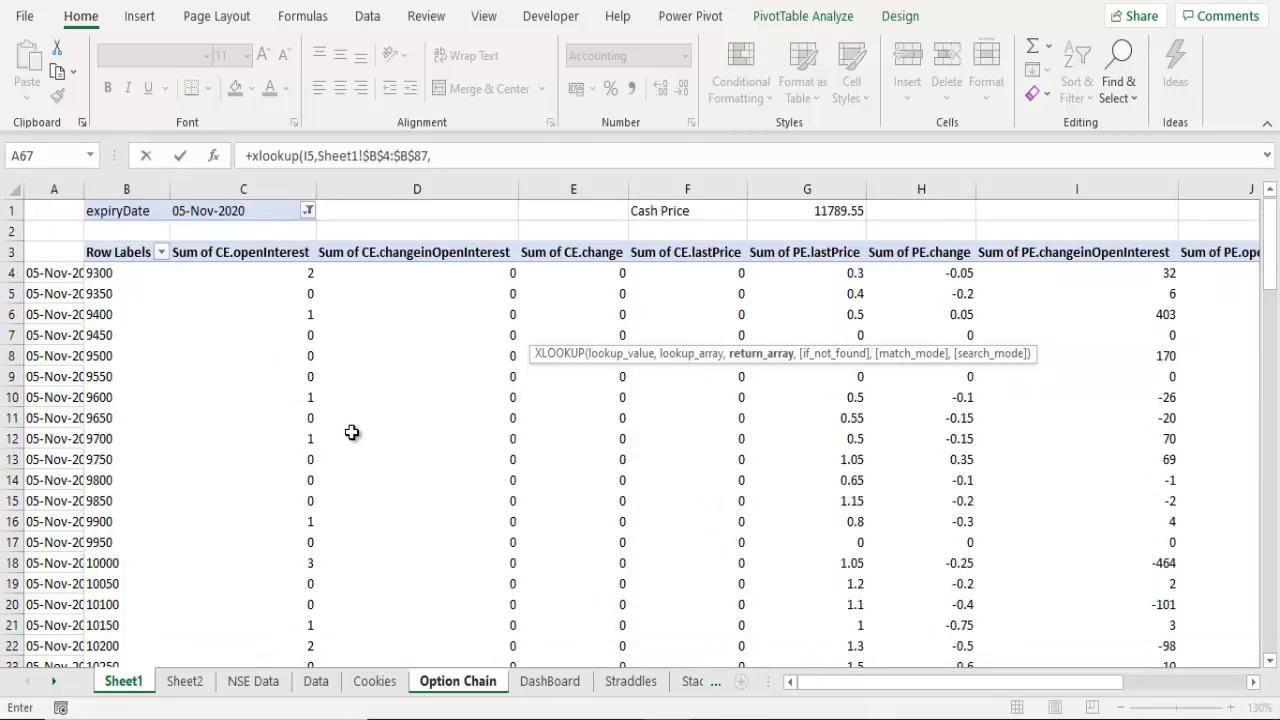
{"action": "left_click", "coordinate": [688, 277]}
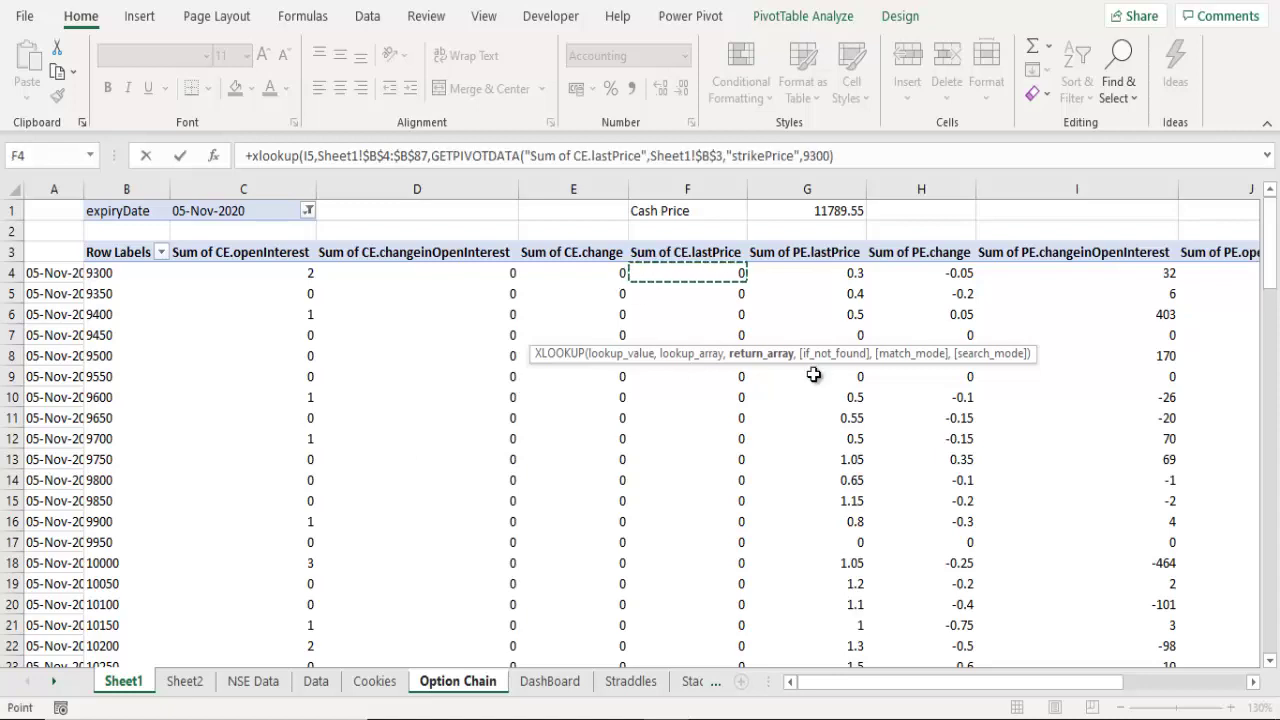
{"action": "key", "text": "ctrl+shift+Down"}
{"action": "key", "text": "shift+Up"}
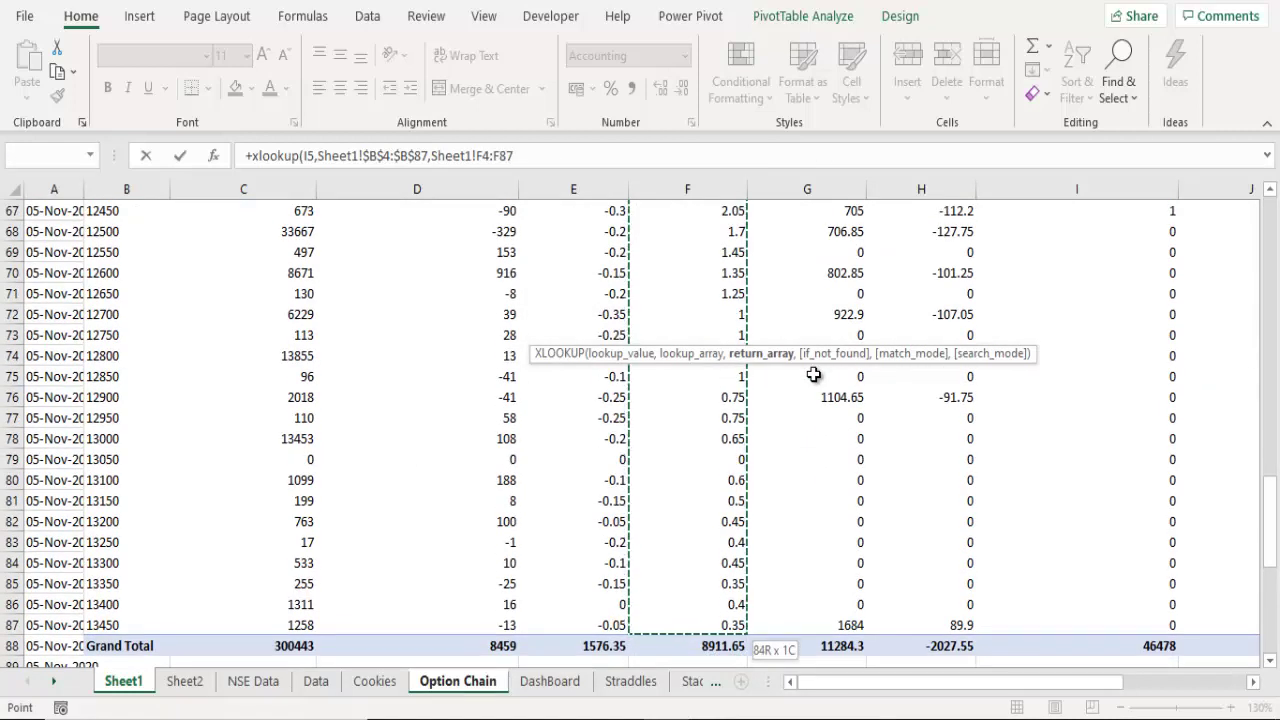
{"action": "key", "text": "F4"}
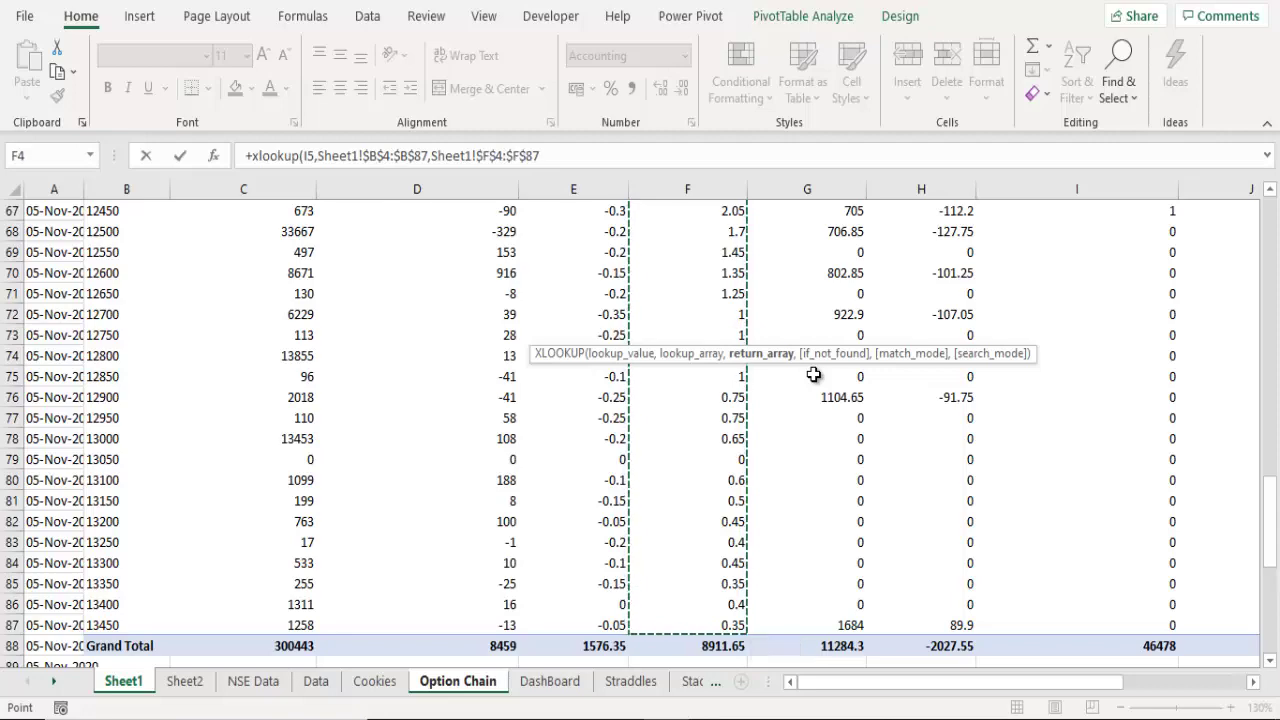
{"action": "type", "text": ")"}
{"action": "key", "text": "Return"}
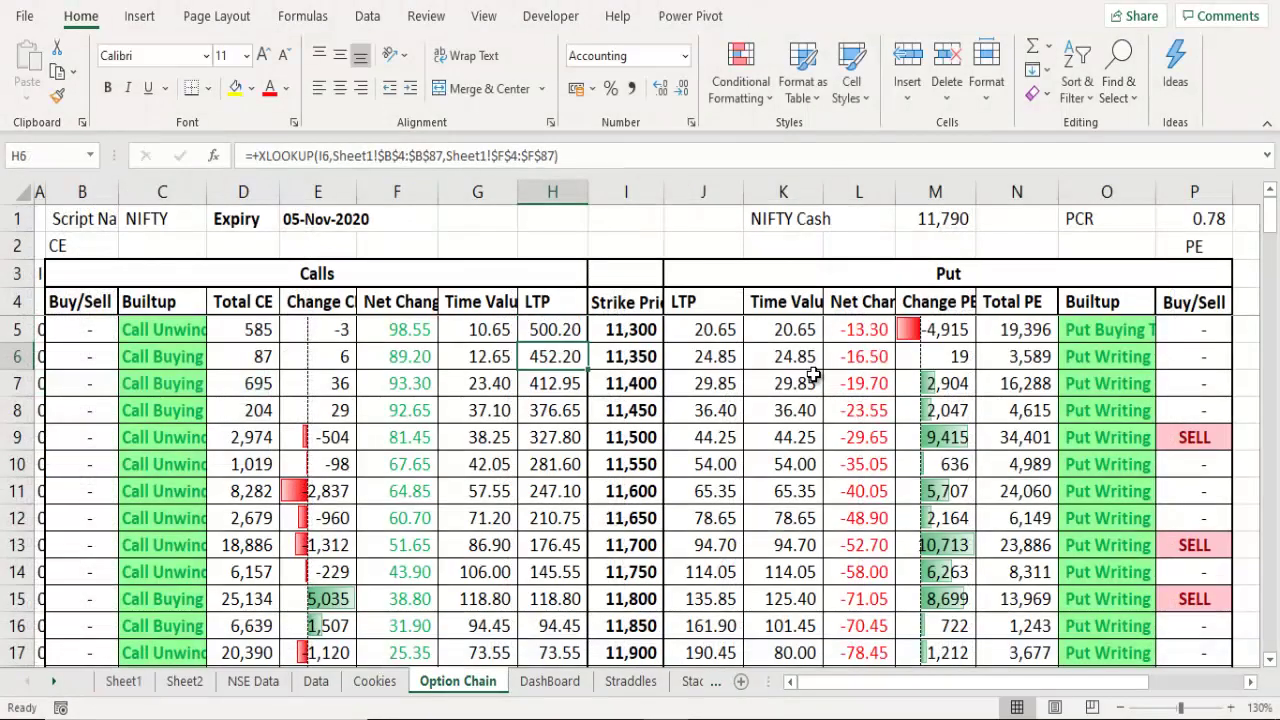
- Compare H5's formula with the Change CE and Total CE formulas in E5 and D5
{"action": "key", "text": "Right"}
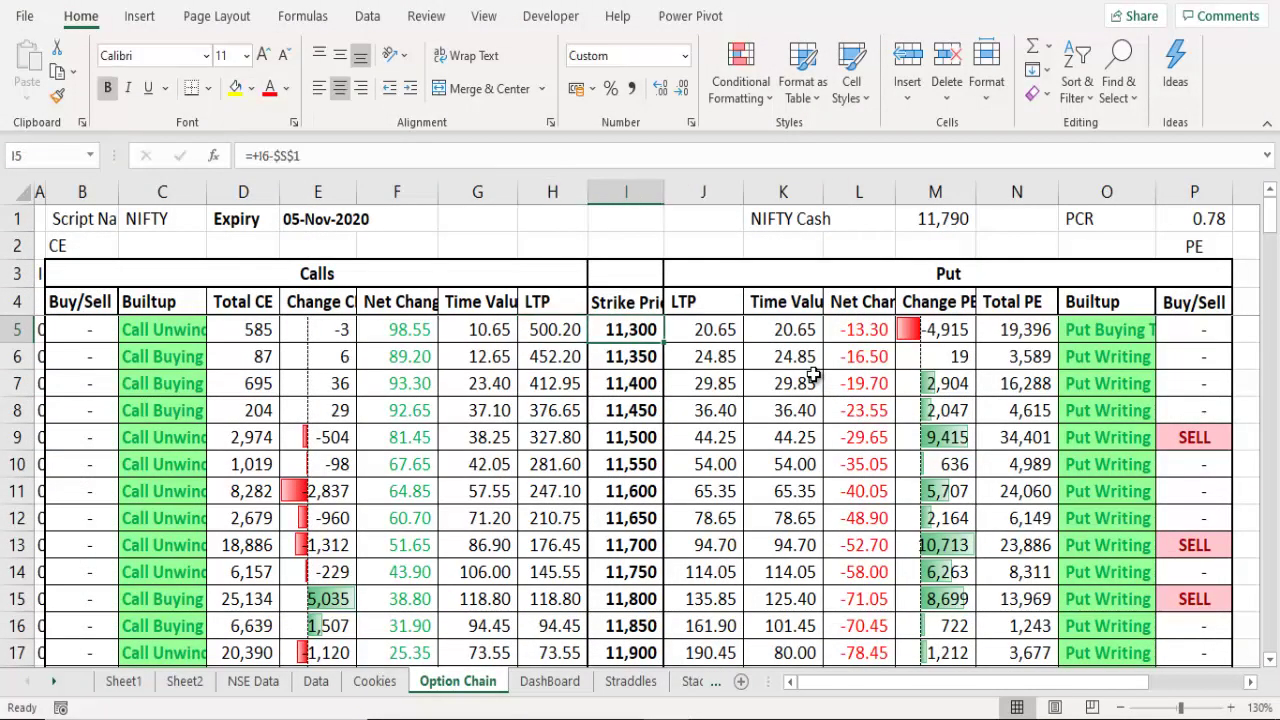
{"action": "key", "text": "Left"}
{"action": "key", "text": "Left"}
{"action": "key", "text": "Left"}
{"action": "key", "text": "Left"}
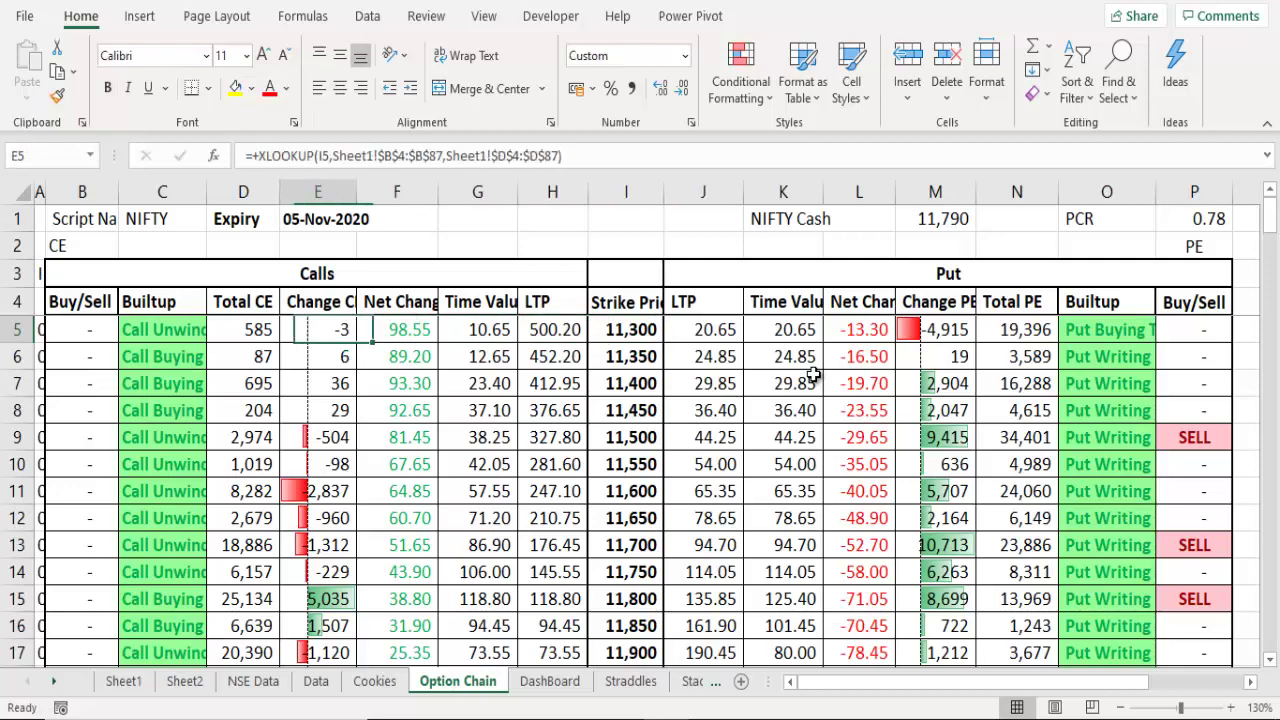
{"action": "key", "text": "Up"}
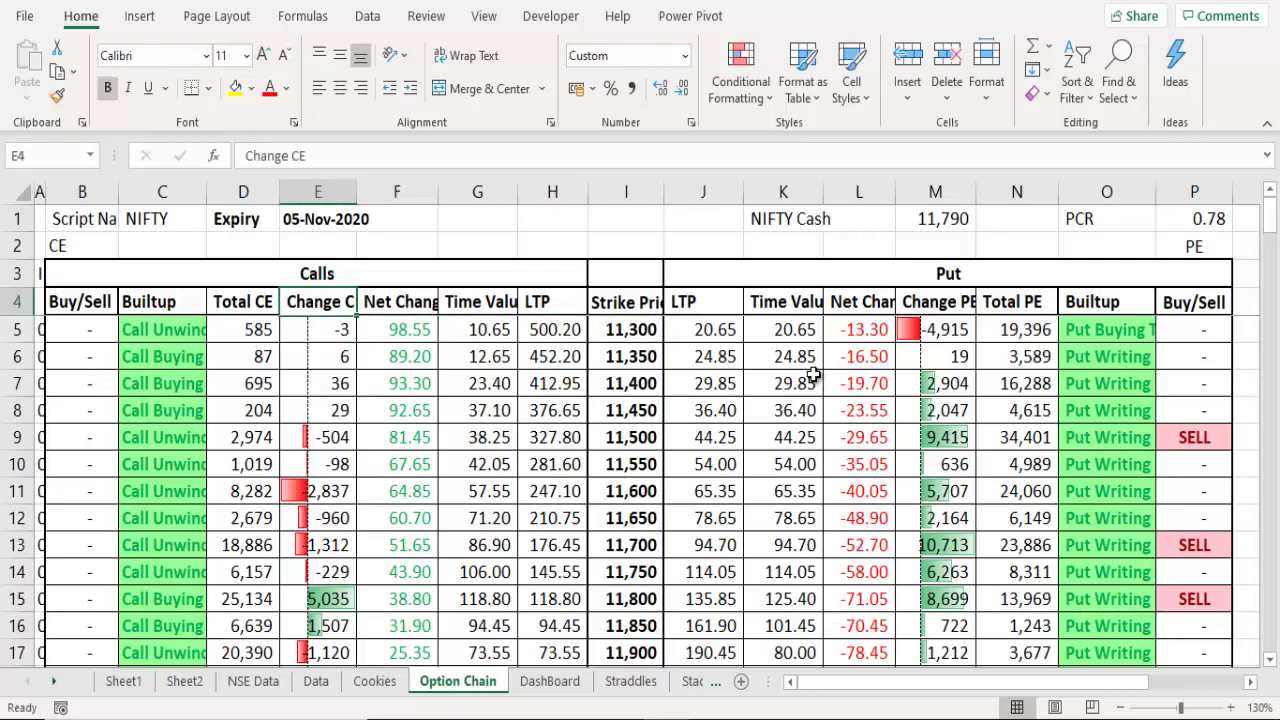
{"action": "key", "text": "Down"}
{"action": "key", "text": "Left"}
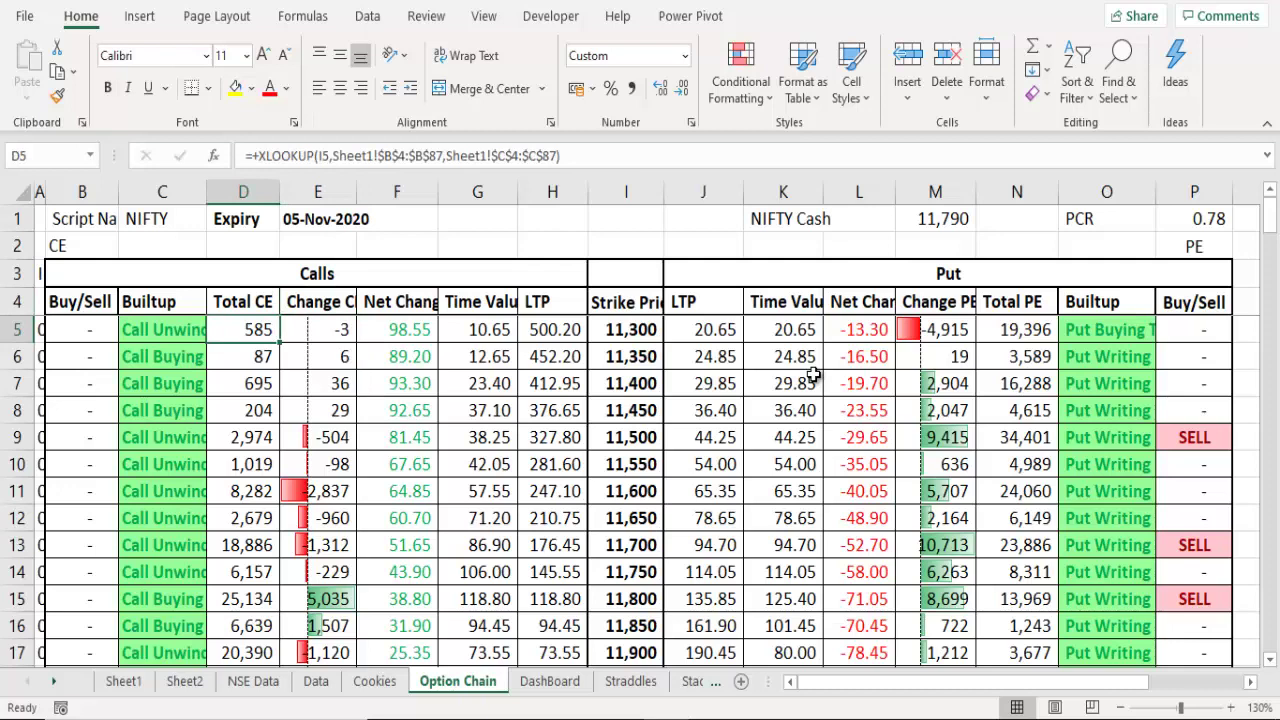
{"action": "key", "text": "Right"}
{"action": "key", "text": "Right"}
{"action": "key", "text": "Right"}
{"action": "key", "text": "Right"}
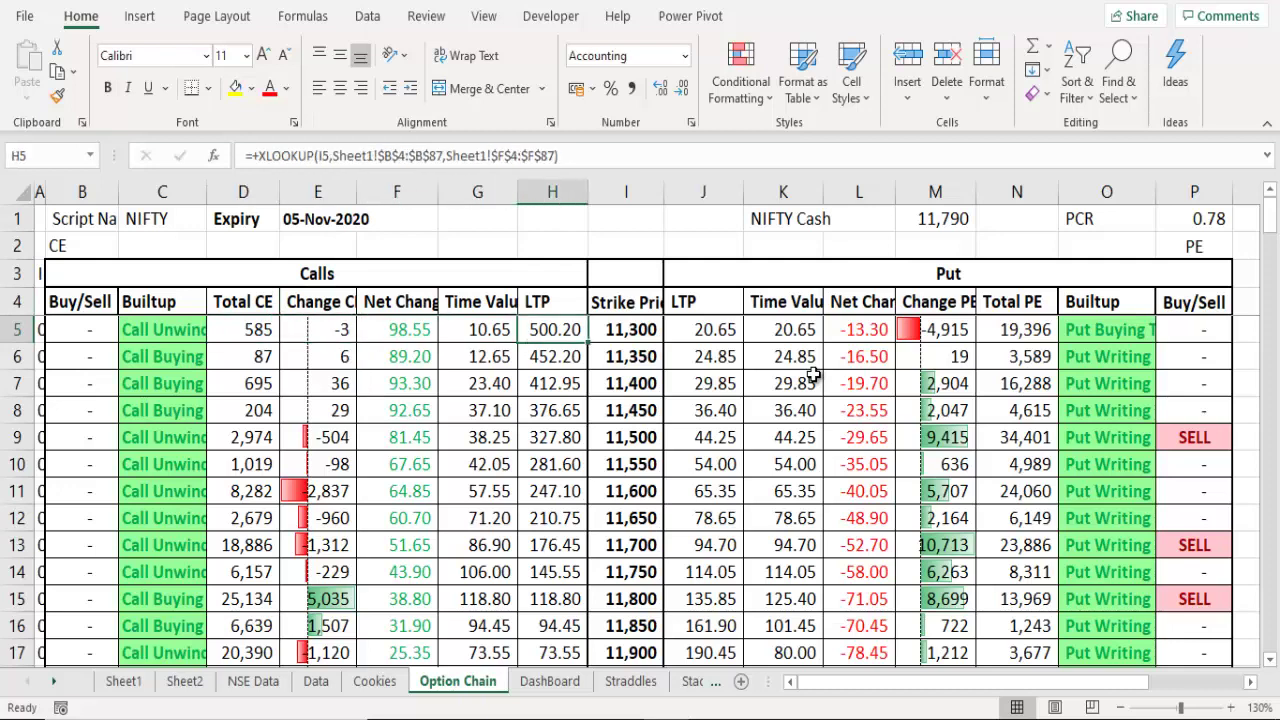
{"action": "key", "text": "Left"}
{"action": "key", "text": "Left"}
{"action": "key", "text": "Left"}
{"action": "key", "text": "F2"}
{"action": "key", "text": "Escape"}
{"action": "key", "text": "Left"}
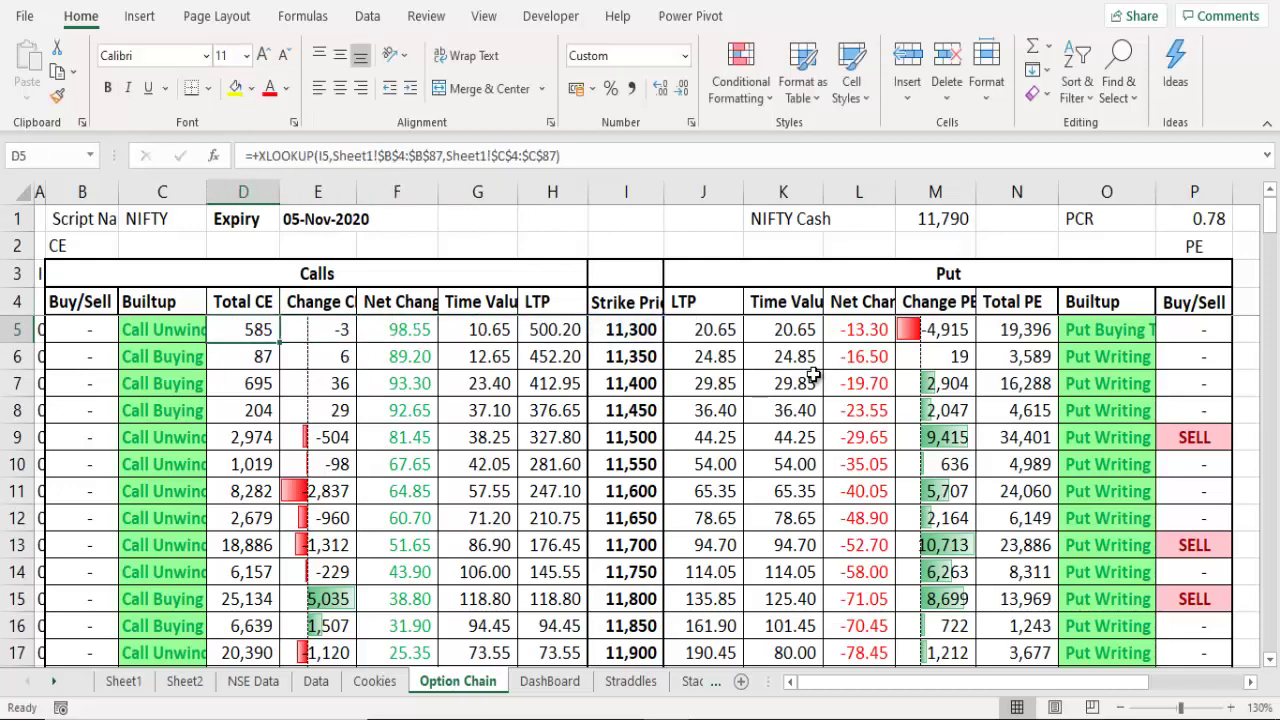
{"action": "key", "text": "F2"}
{"action": "key", "text": "Escape"}
{"action": "key", "text": "Right"}
{"action": "key", "text": "Right"}
{"action": "key", "text": "Right"}
{"action": "key", "text": "Right"}
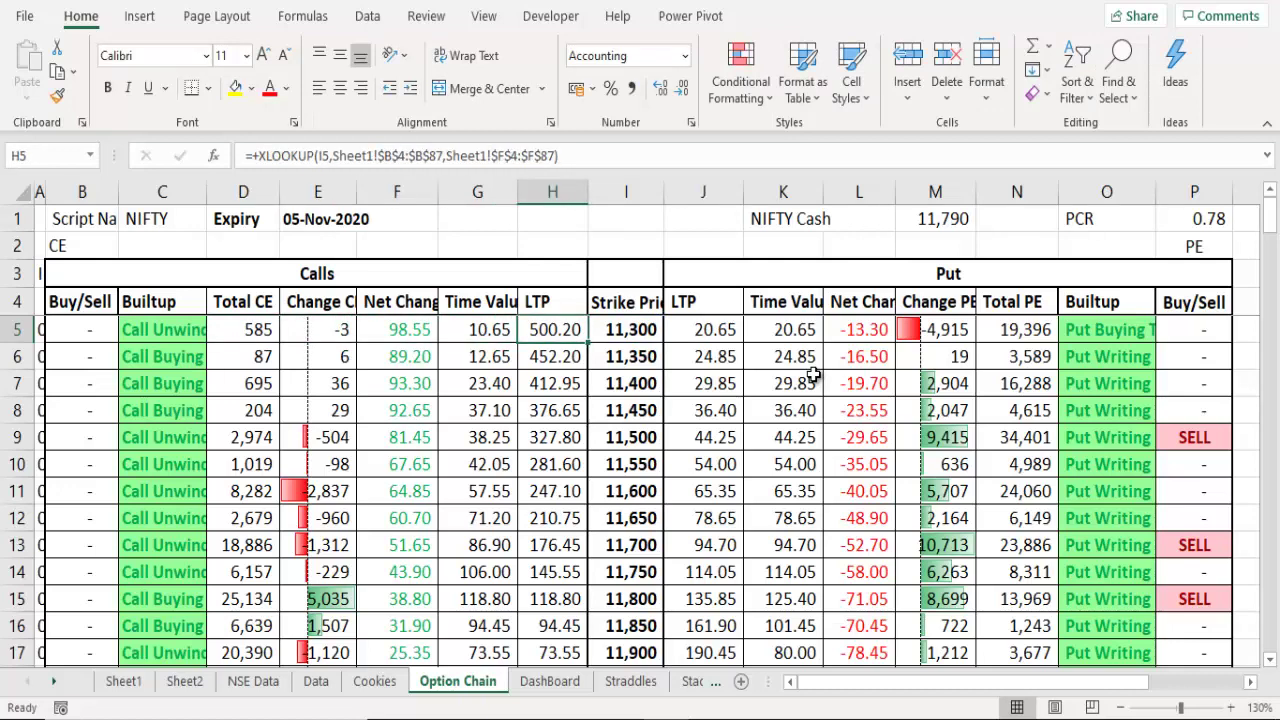
{"action": "scroll", "coordinate": [700, 500], "scroll_direction": "down", "scroll_amount": 4}
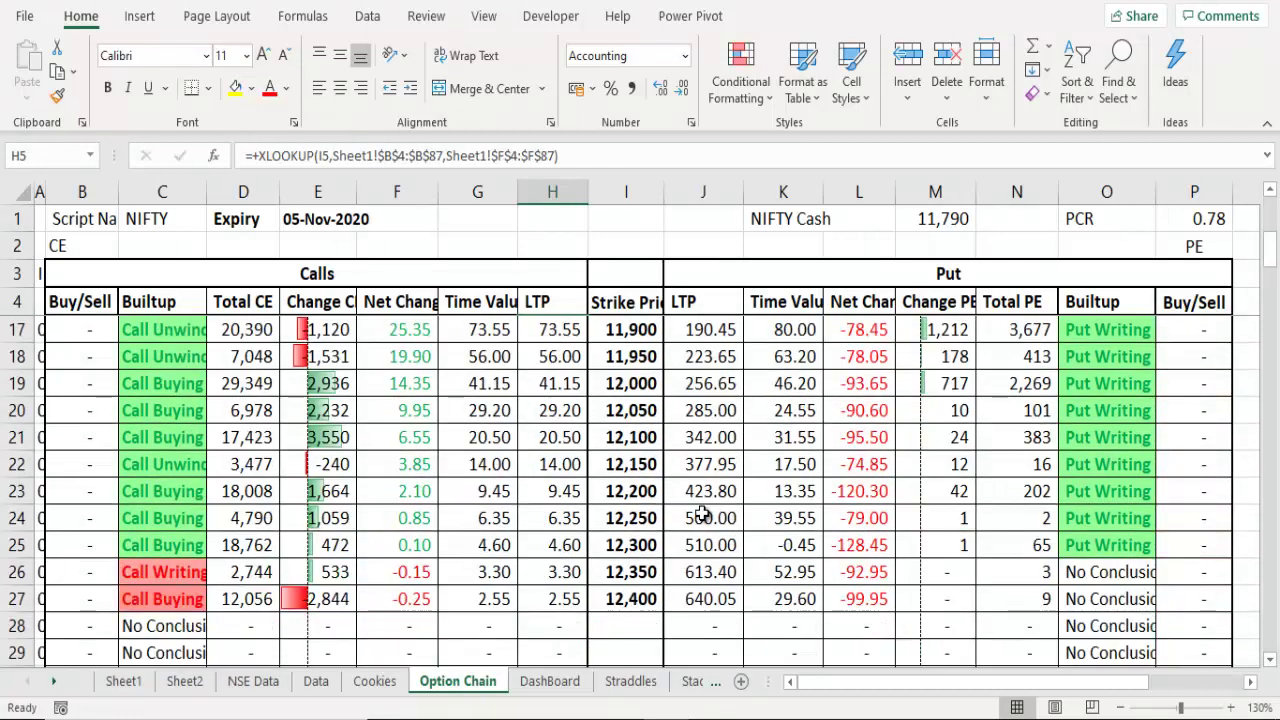
{"action": "scroll", "coordinate": [700, 505], "scroll_direction": "up", "scroll_amount": 3}
{"action": "scroll", "coordinate": [700, 505], "scroll_direction": "up", "scroll_amount": 1}
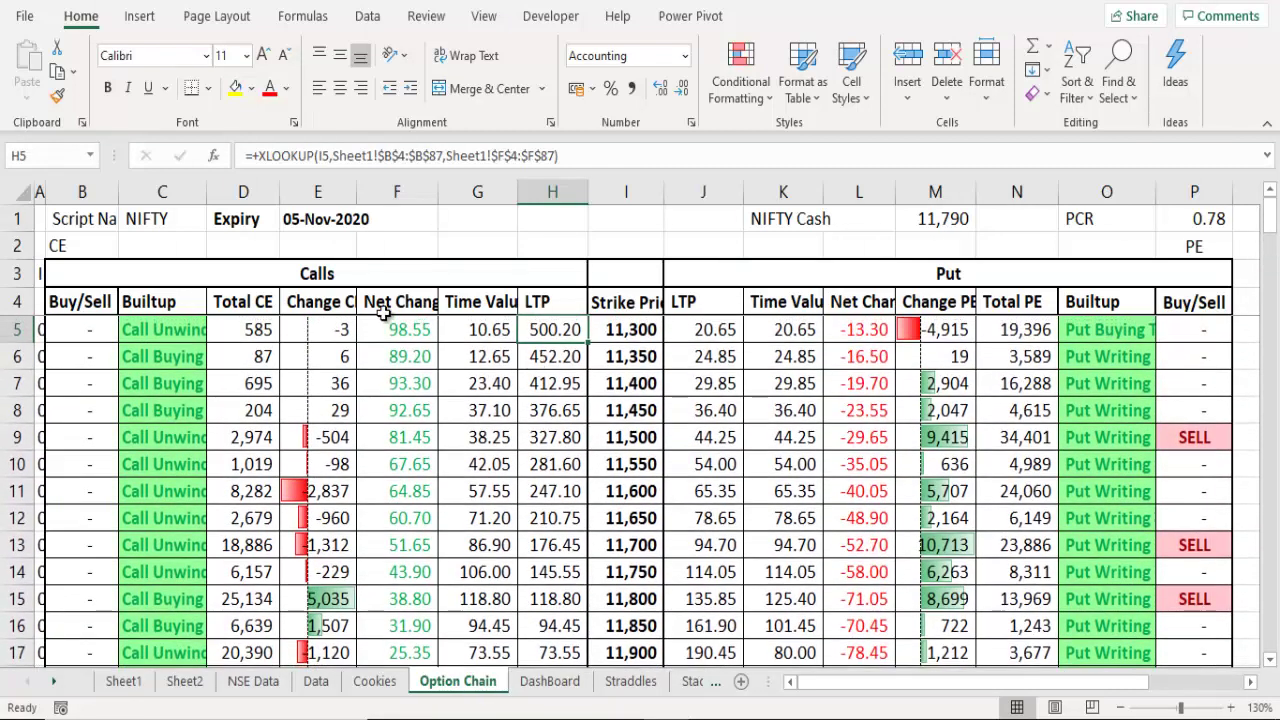
- On Sheet1, add the 26-Nov-2020 expiry to the pivot's expiryDate filter
{"action": "left_click", "coordinate": [125, 692]}
{"action": "scroll", "coordinate": [234, 349], "scroll_direction": "up", "scroll_amount": 12}
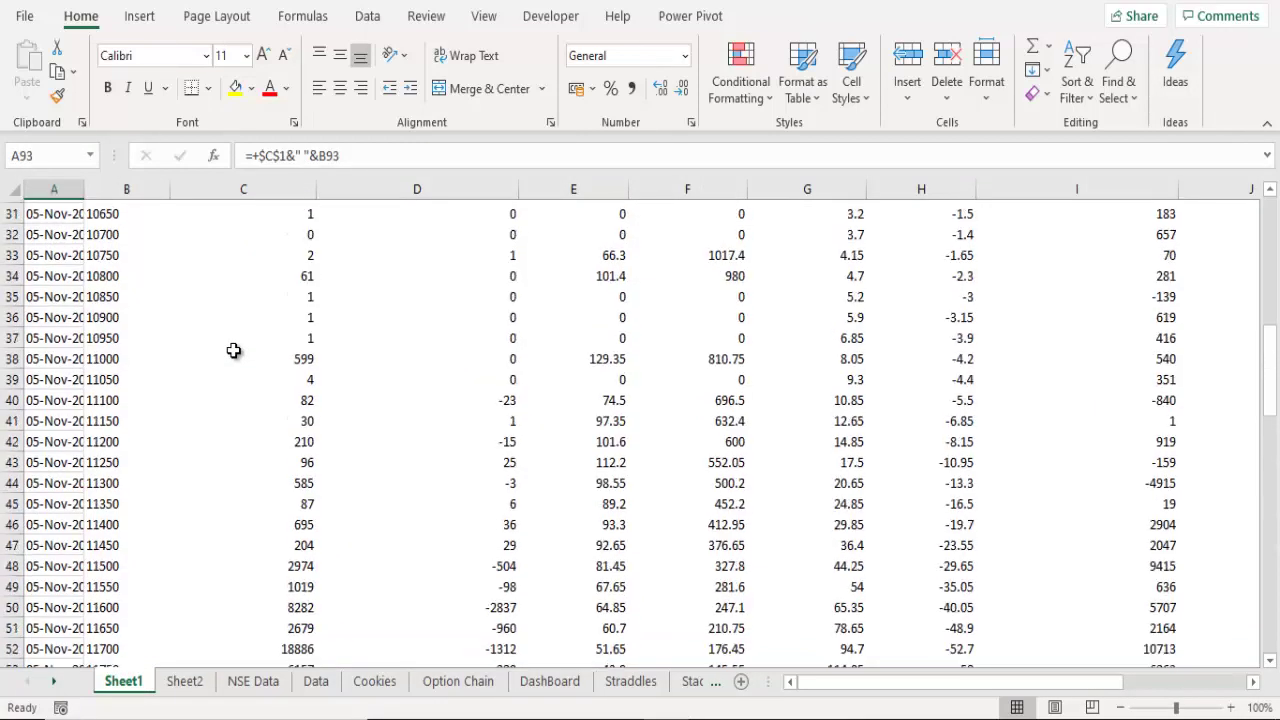
{"action": "scroll", "coordinate": [233, 350], "scroll_direction": "up", "scroll_amount": 10}
{"action": "left_click", "coordinate": [309, 213]}
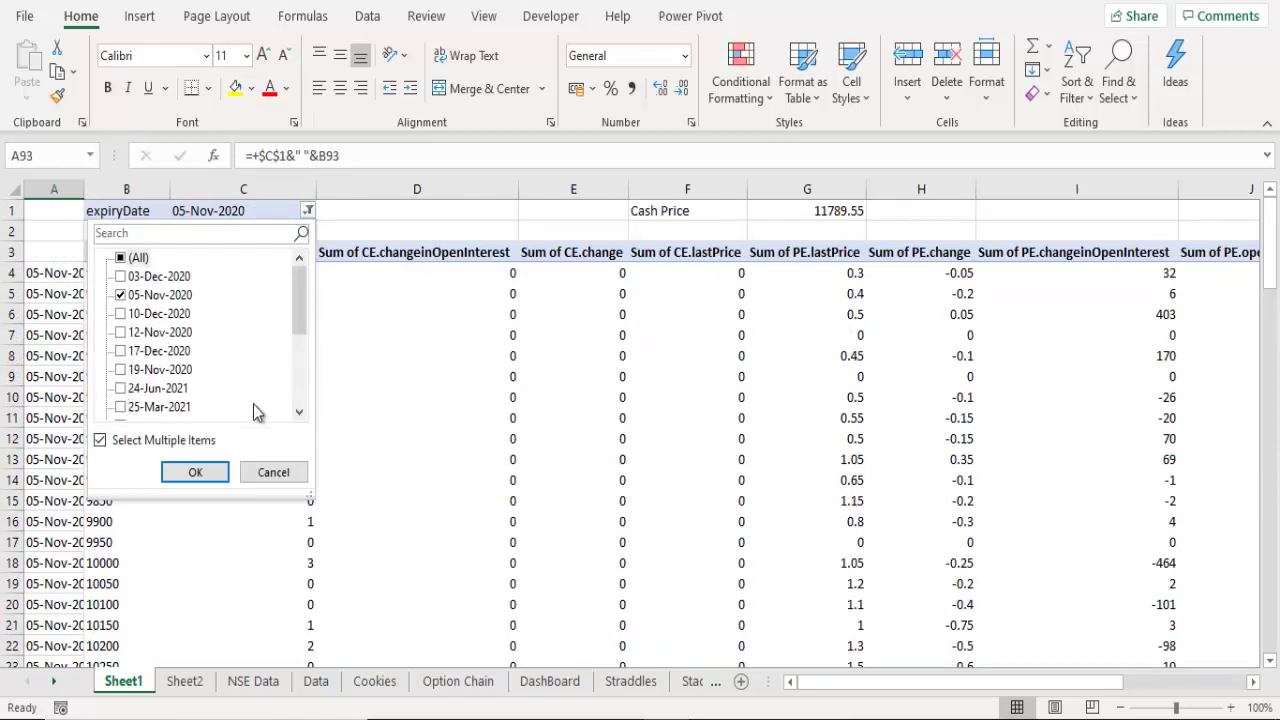
{"action": "left_click", "coordinate": [299, 411]}
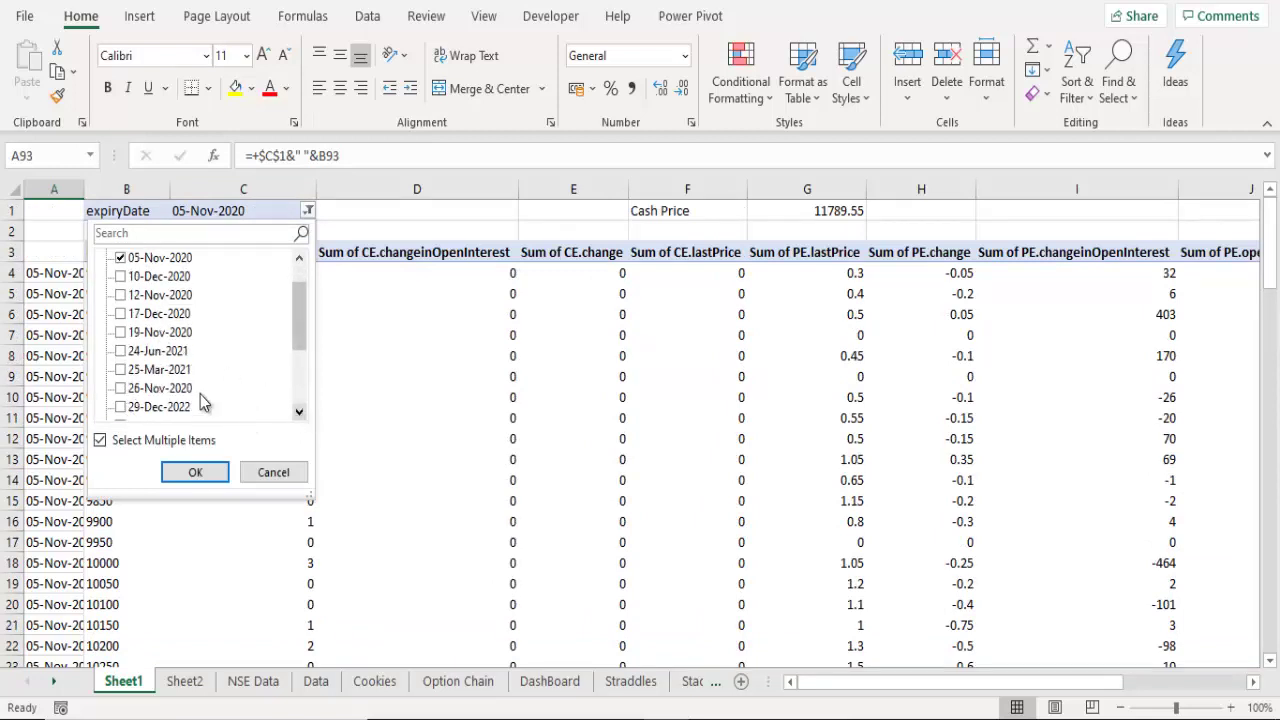
{"action": "left_click", "coordinate": [121, 389]}
{"action": "left_click", "coordinate": [195, 472]}
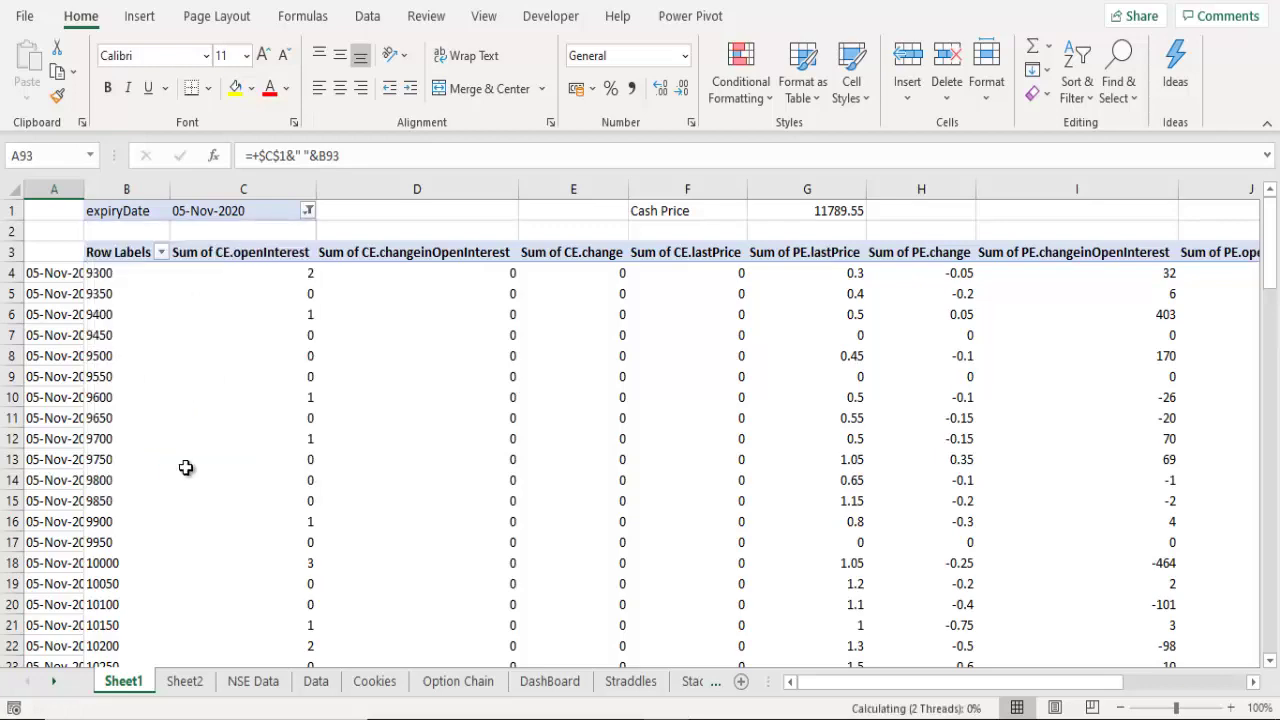
- On the Option Chain sheet, inspect the Expiry cell E1 and its date list without changes
{"action": "left_click", "coordinate": [462, 684]}
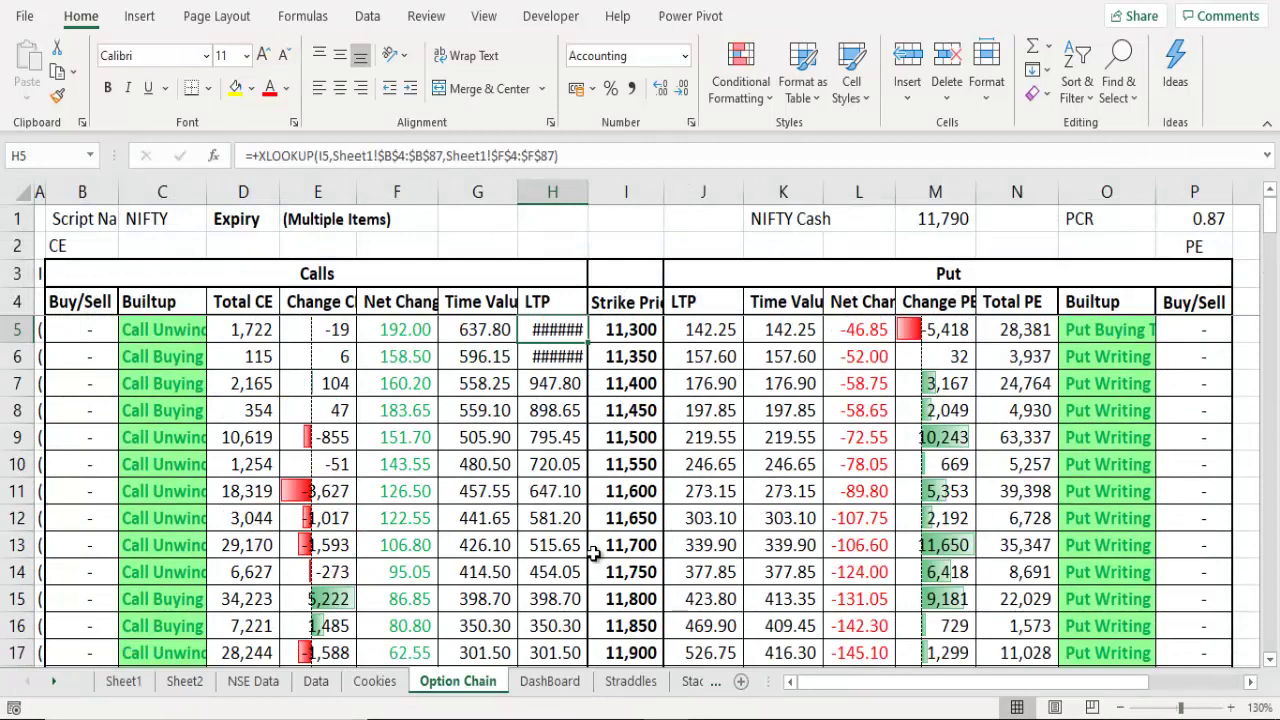
{"action": "left_click", "coordinate": [327, 222]}
{"action": "left_click", "coordinate": [422, 224]}
{"action": "left_click", "coordinate": [447, 232]}
{"action": "left_click", "coordinate": [340, 220]}
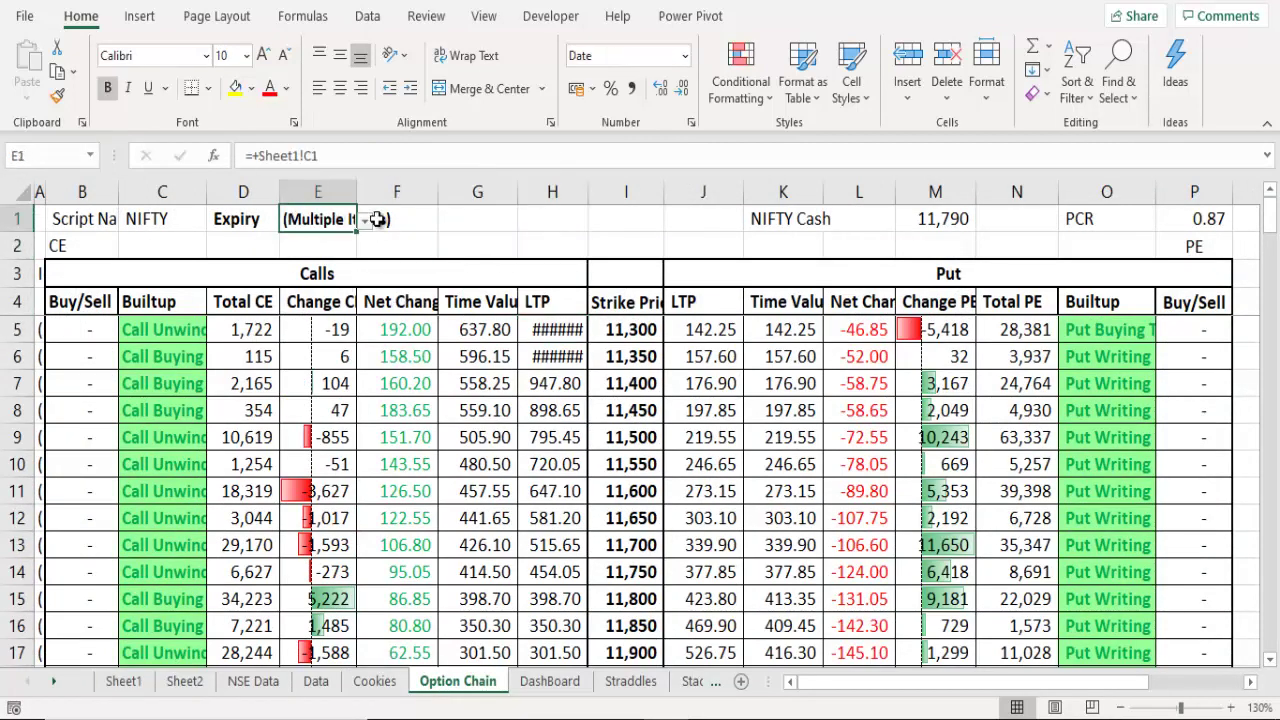
{"action": "left_click", "coordinate": [366, 222]}
{"action": "left_click", "coordinate": [366, 222]}
{"action": "left_click", "coordinate": [464, 214]}
- Filter the Sheet1 pivot to 05-Nov-2020 alone and return to Option Chain
{"action": "left_click", "coordinate": [124, 681]}
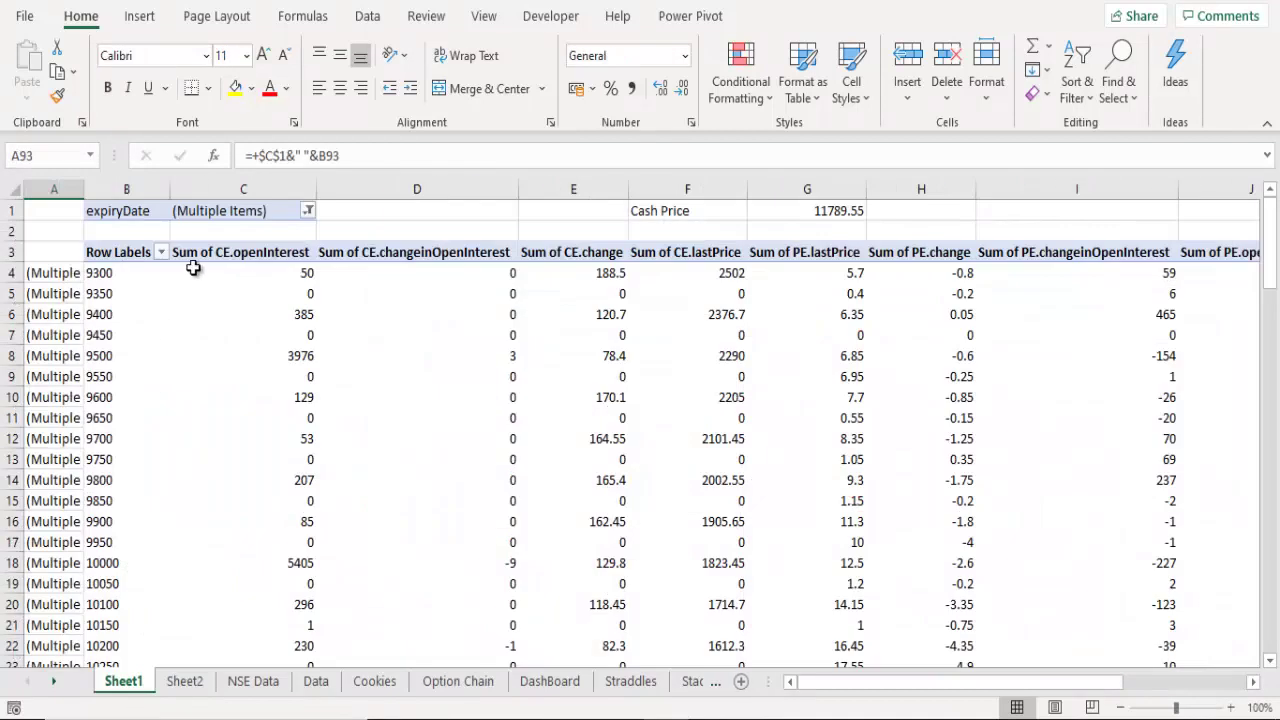
{"action": "left_click", "coordinate": [309, 212]}
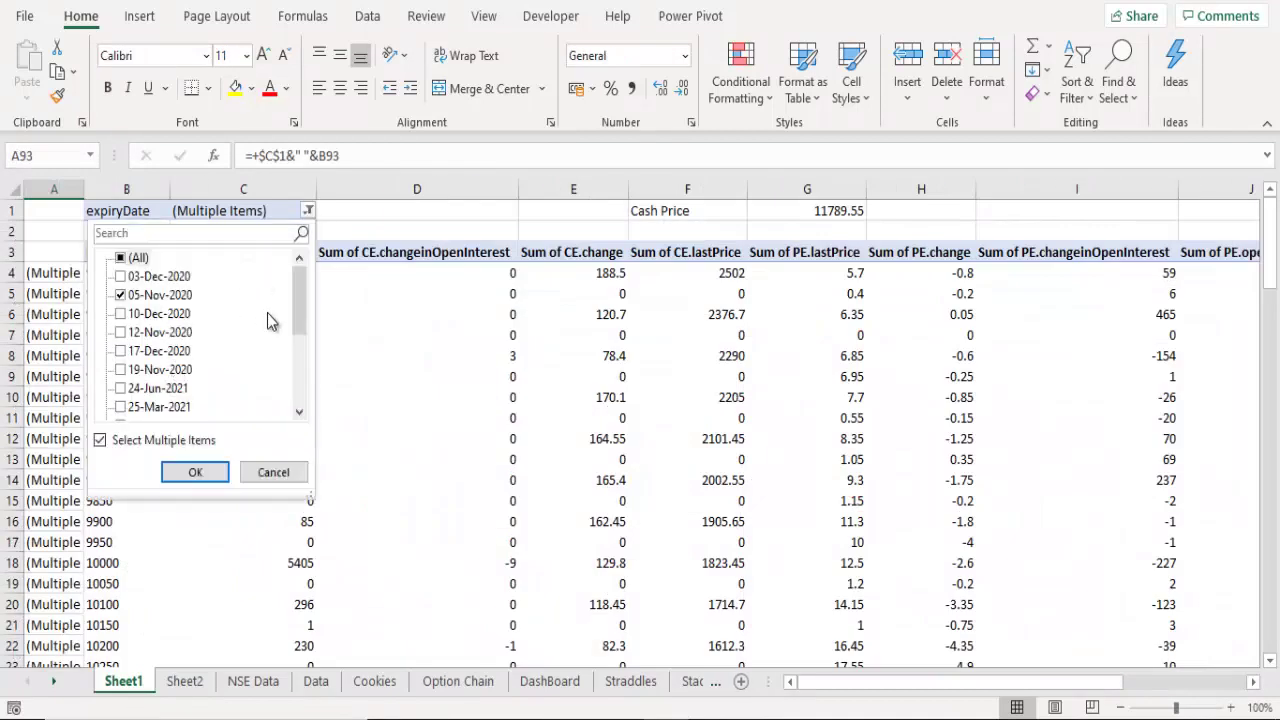
{"action": "left_click", "coordinate": [100, 441]}
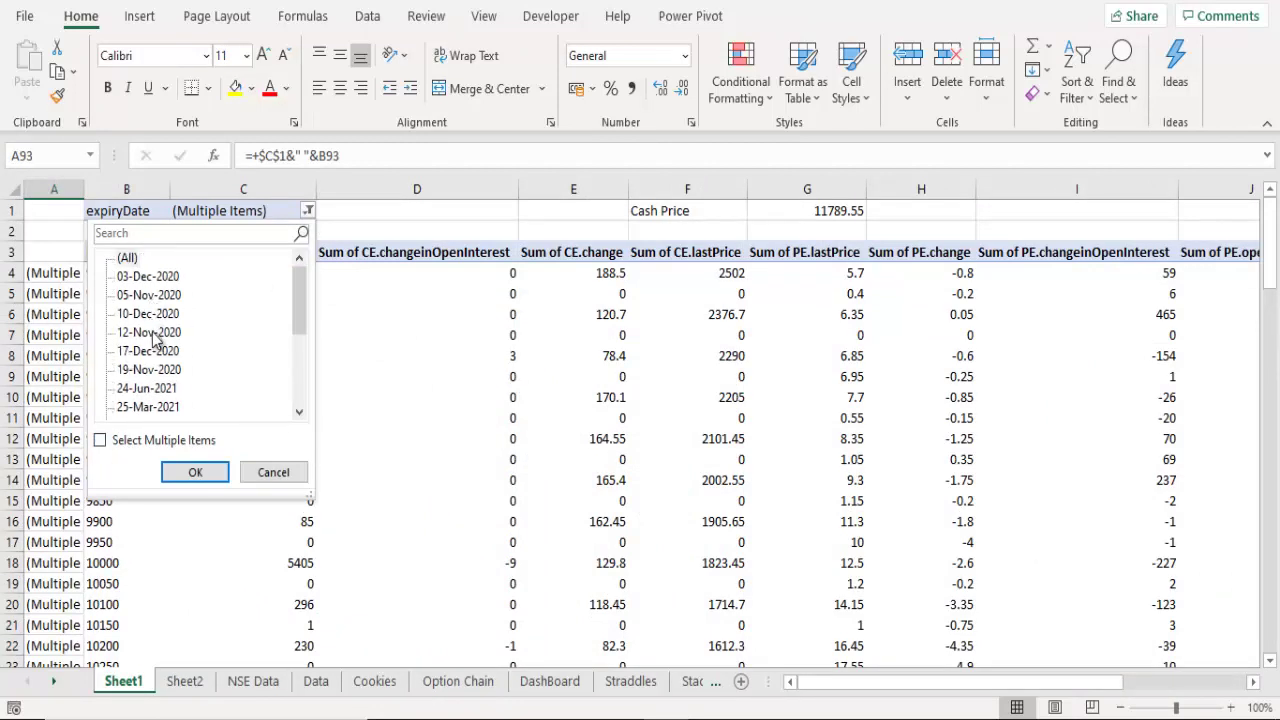
{"action": "left_click", "coordinate": [157, 297]}
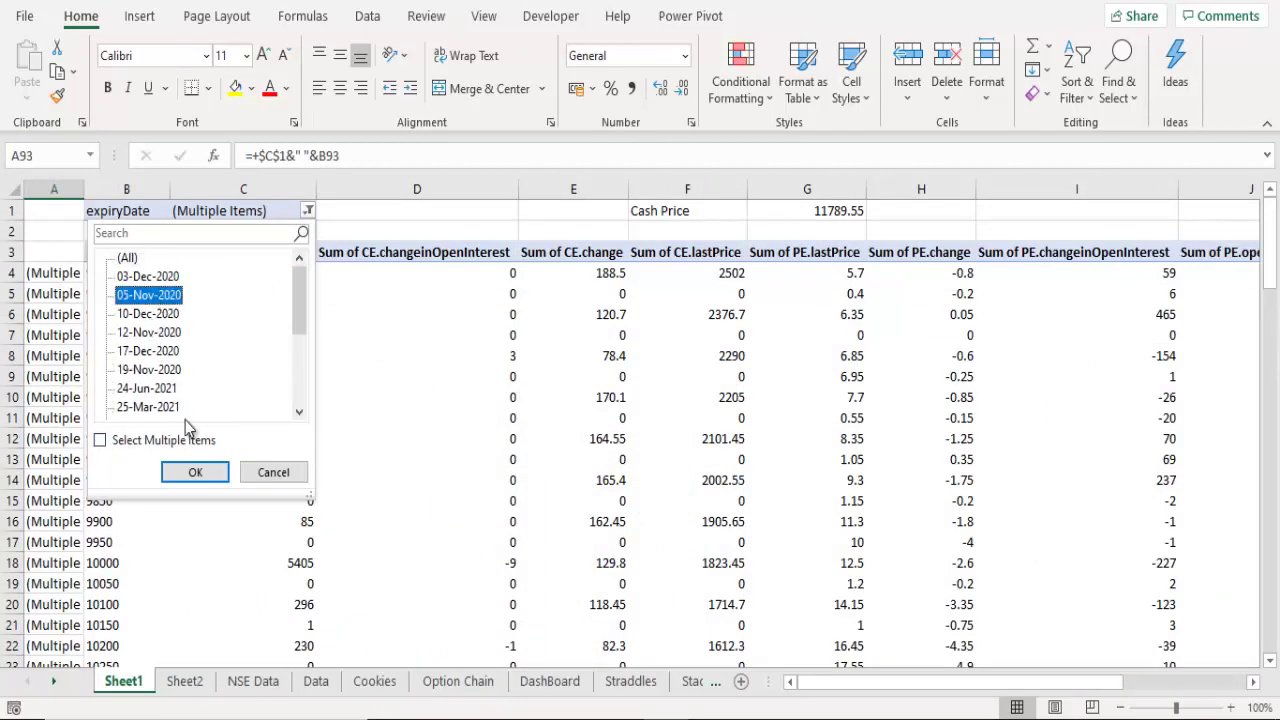
{"action": "left_click", "coordinate": [198, 469]}
{"action": "left_click", "coordinate": [451, 690]}
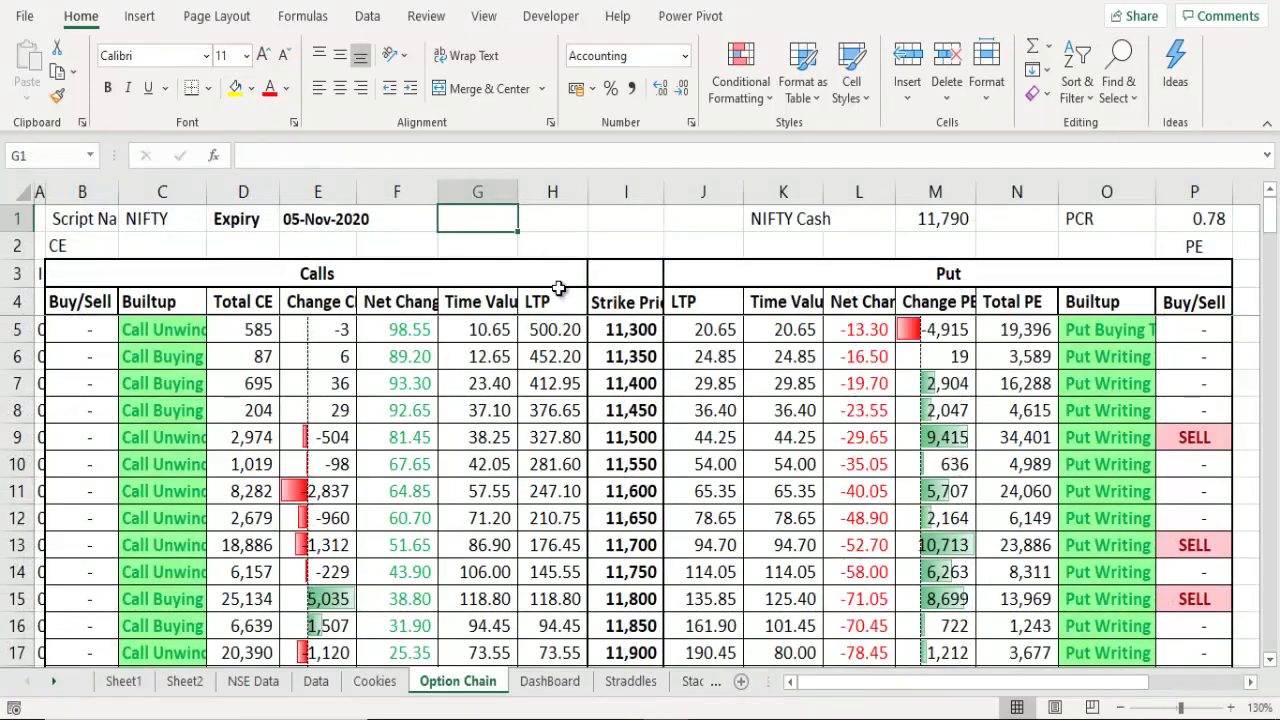
- Check the H5 XLOOKUP formula on Option Chain, then bring up the DashBoard charts
{"action": "scroll", "coordinate": [625, 558], "scroll_direction": "down", "scroll_amount": 2}
{"action": "scroll", "coordinate": [343, 623], "scroll_direction": "up", "scroll_amount": 2}
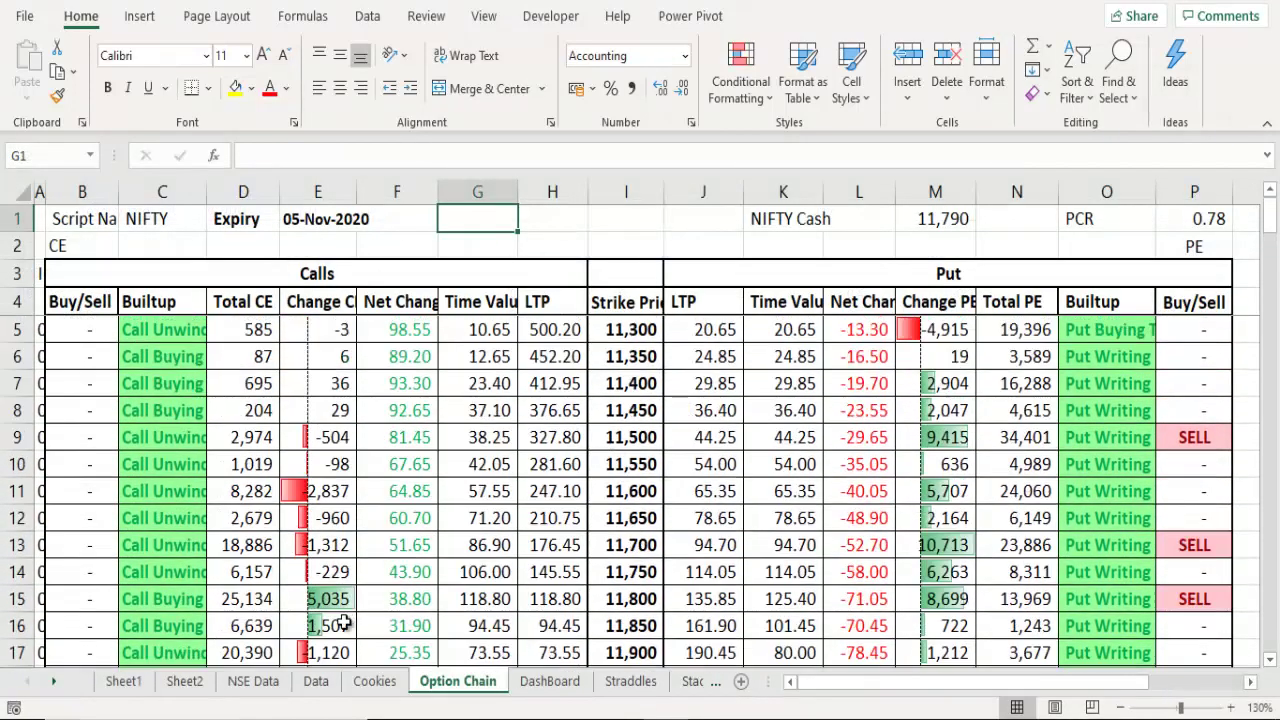
{"action": "left_click", "coordinate": [128, 690]}
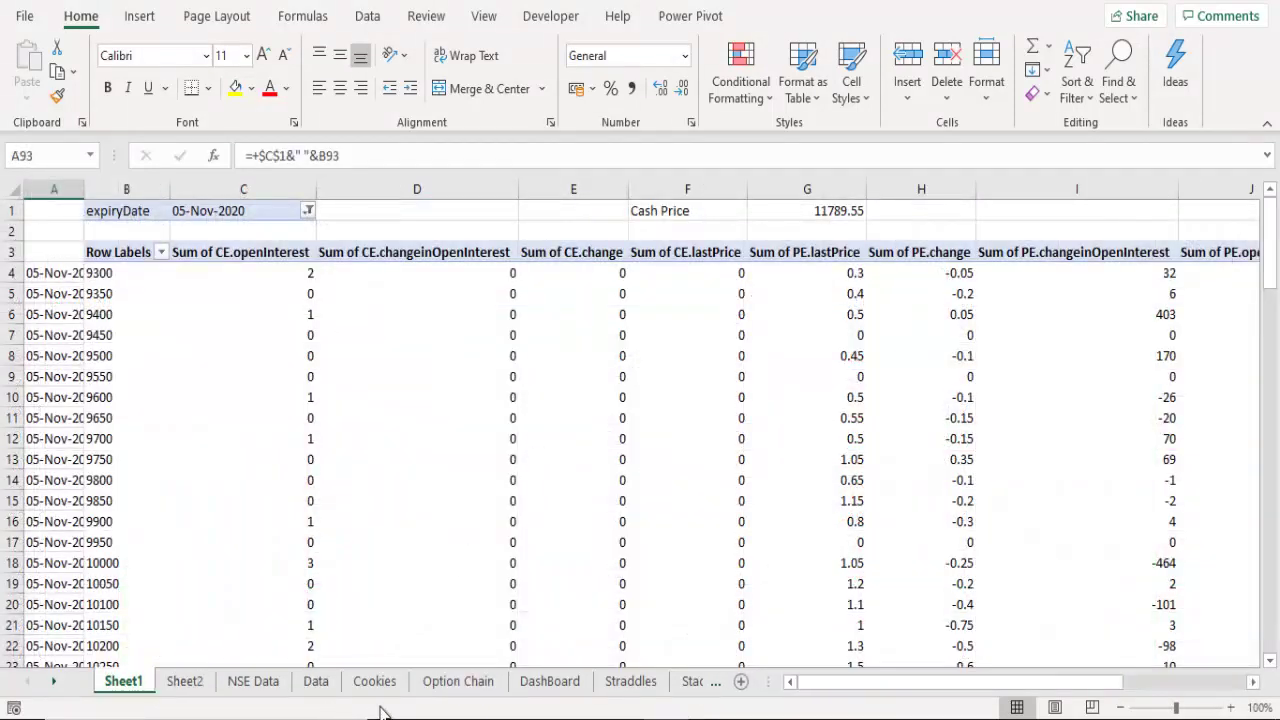
{"action": "left_click", "coordinate": [452, 686]}
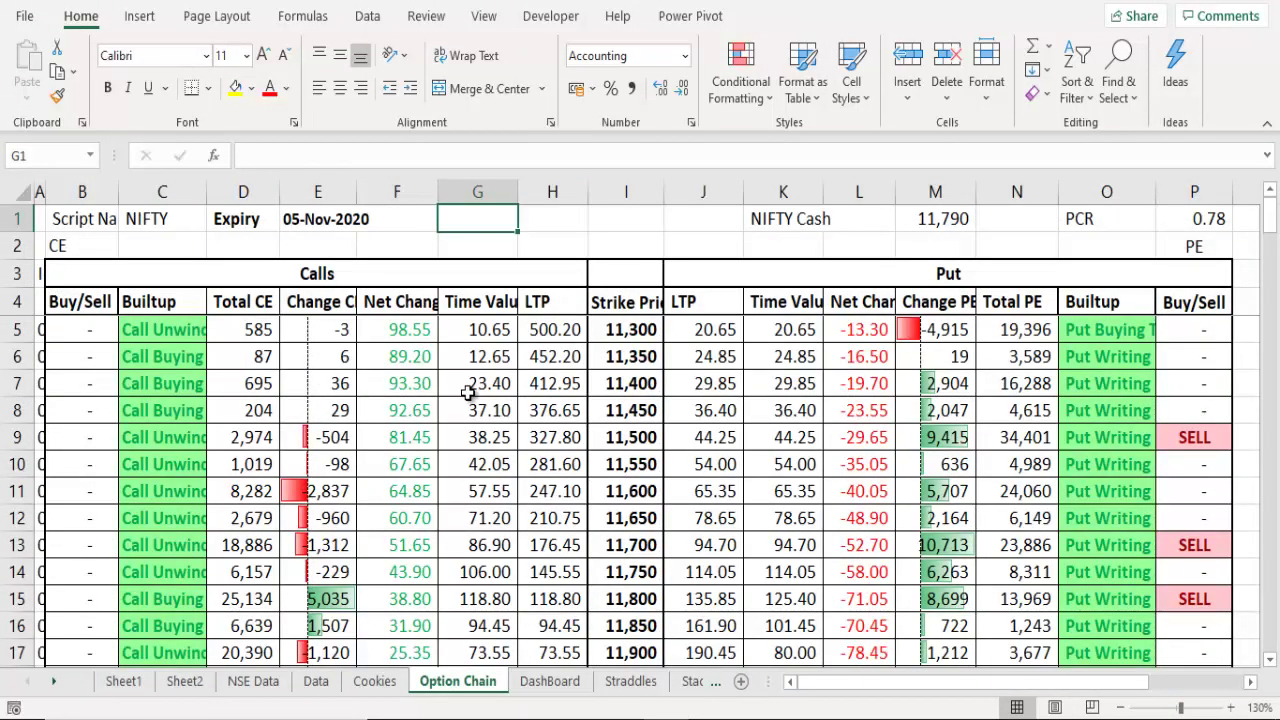
{"action": "left_click", "coordinate": [568, 335]}
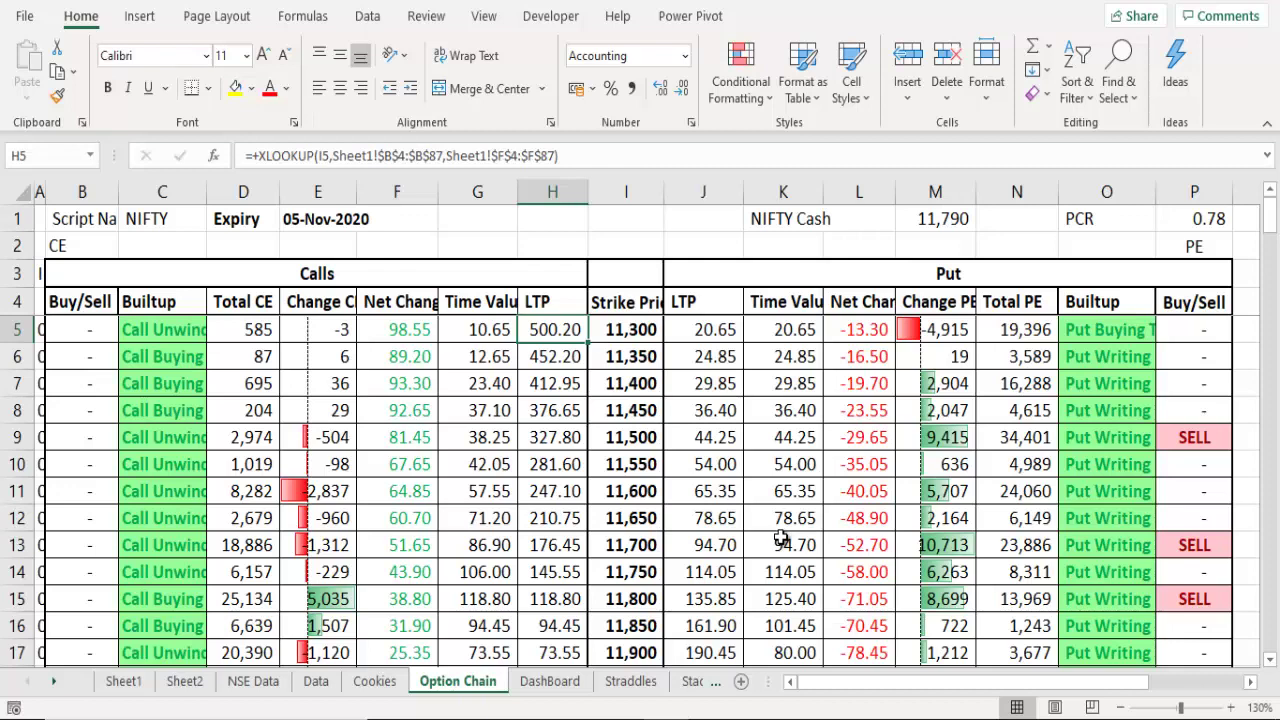
{"action": "left_click", "coordinate": [549, 682]}
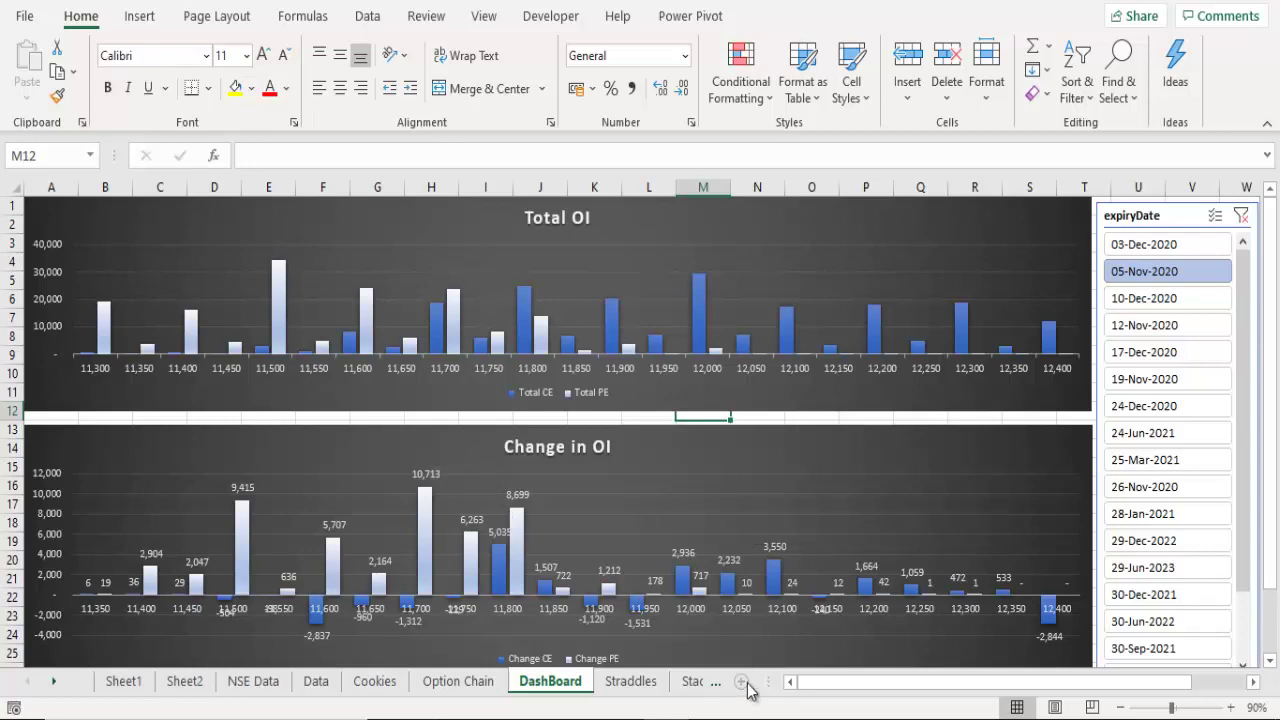
- Add a new worksheet after Staddle Data and rename it Dashboard2
{"action": "left_click", "coordinate": [715, 686]}
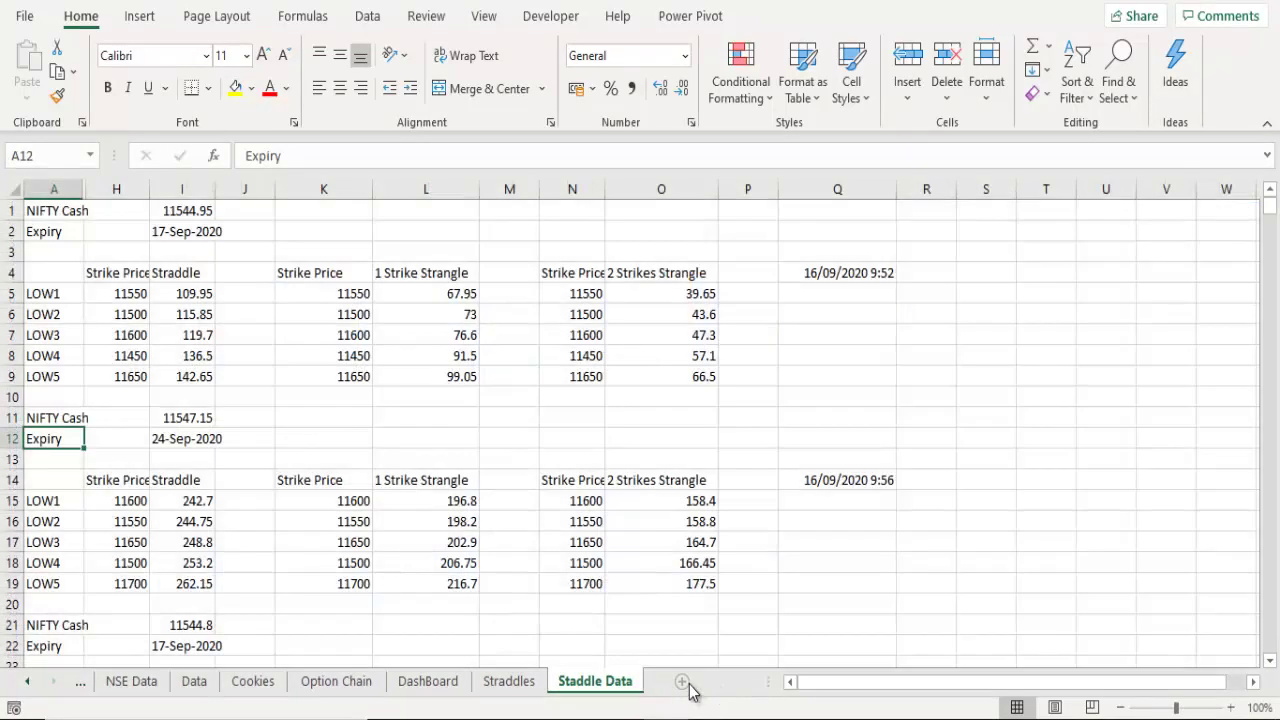
{"action": "left_click", "coordinate": [684, 684]}
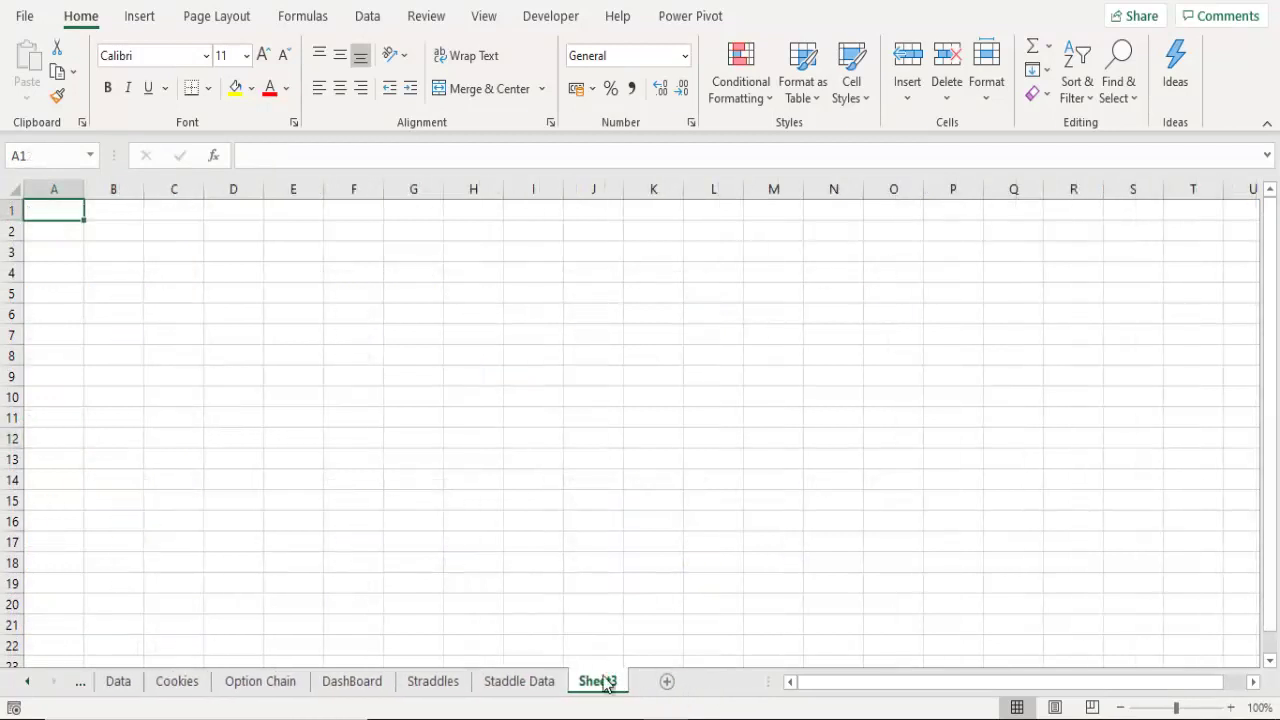
{"action": "double_click", "coordinate": [605, 684]}
{"action": "type", "text": "Dash"}
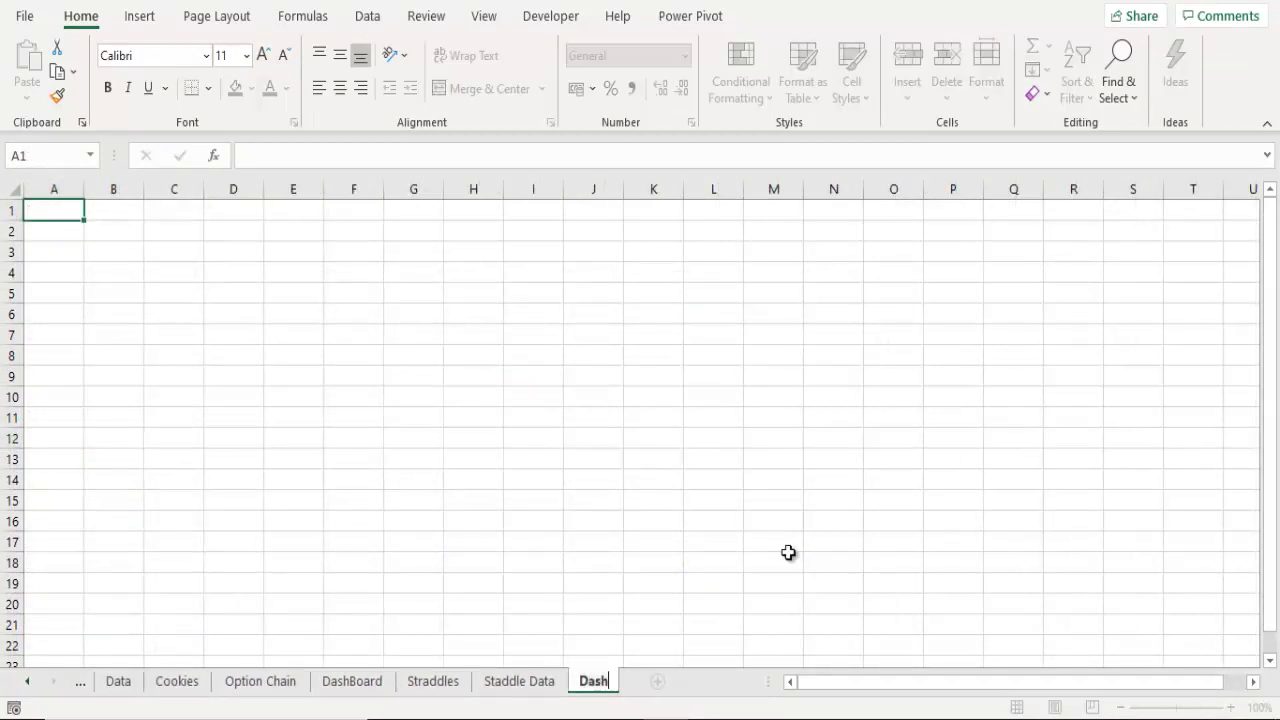
{"action": "type", "text": "board2"}
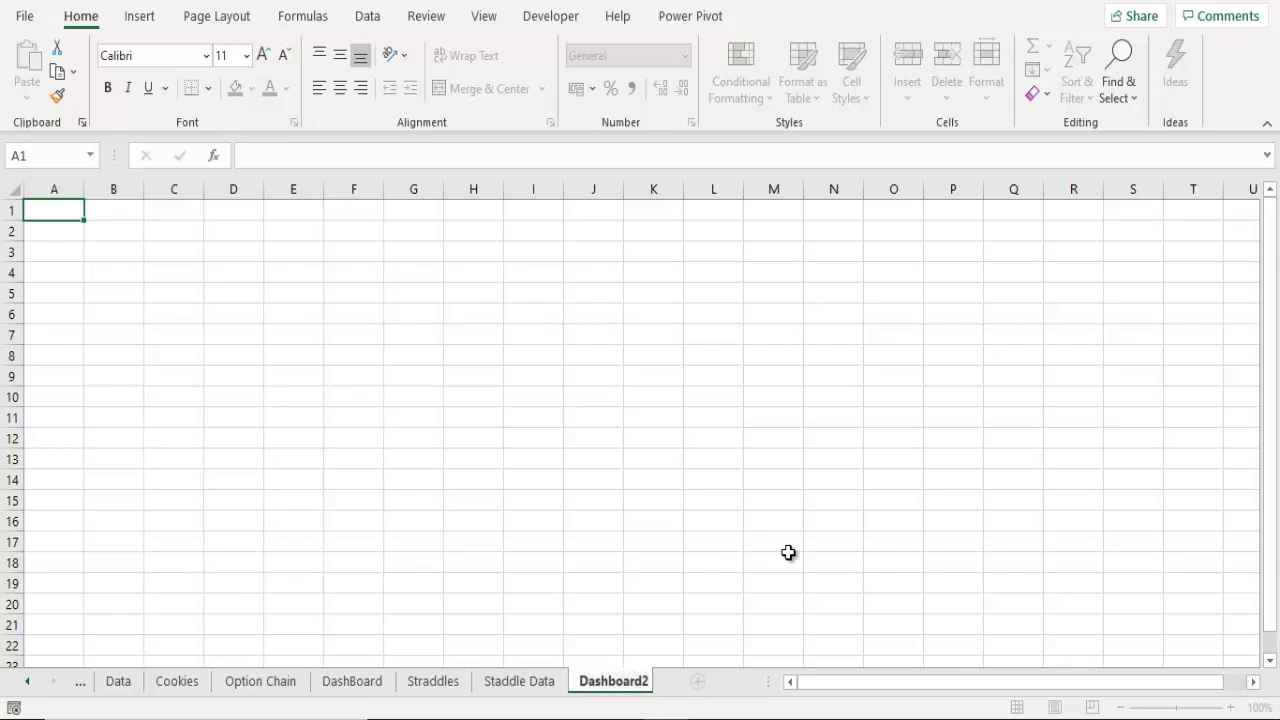
{"action": "key", "text": "Return"}
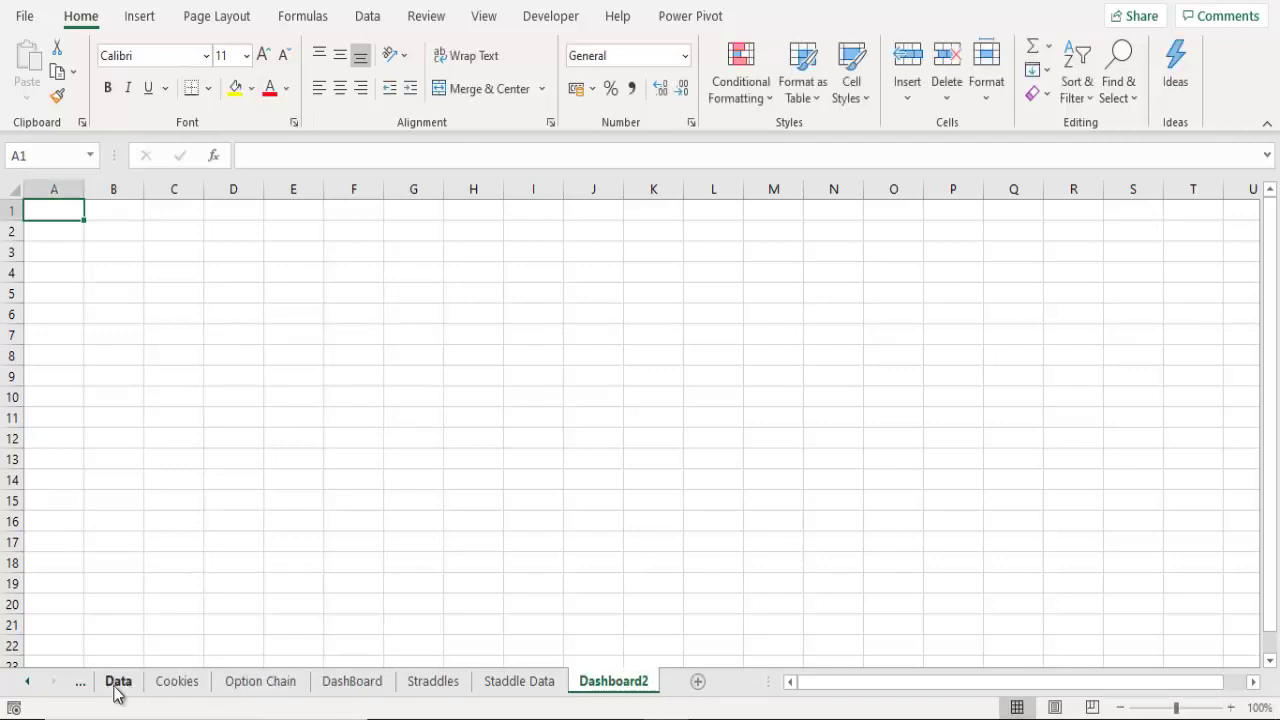
- On the Option Chain sheet, start selecting the Total CE column from D4 downward
{"action": "left_click", "coordinate": [240, 692]}
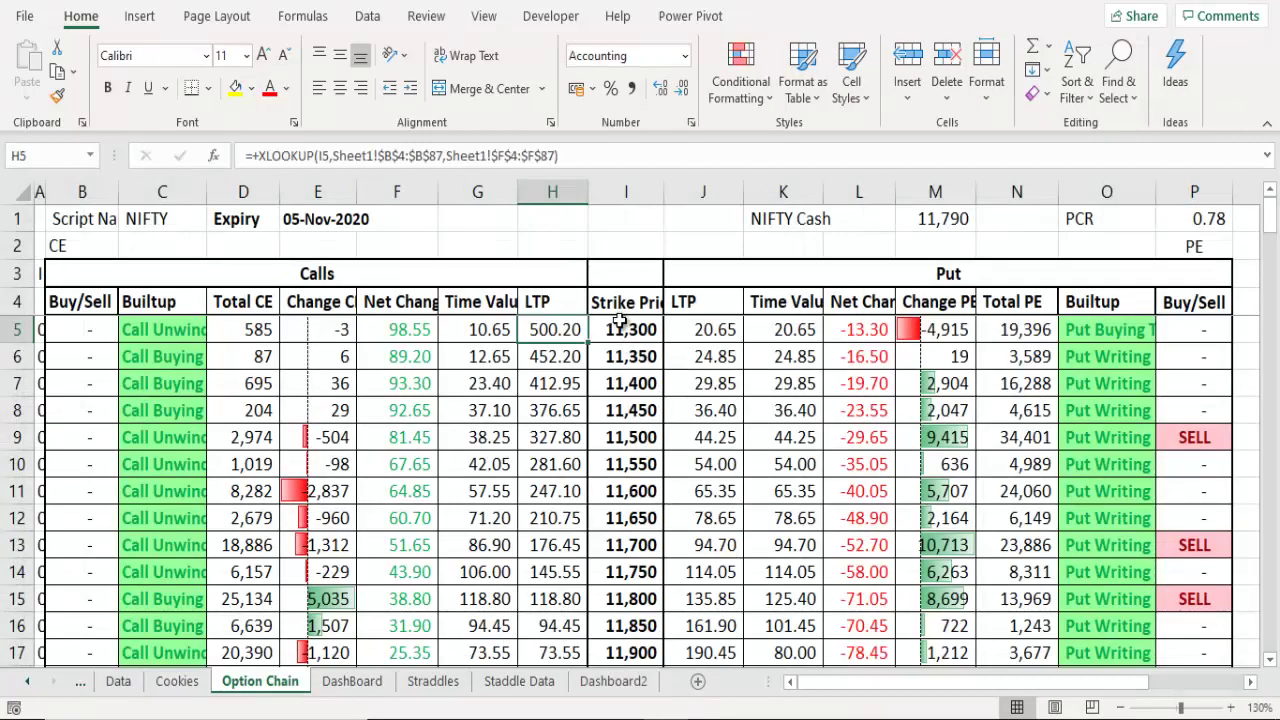
{"action": "left_click_drag", "start_coordinate": [620, 302], "coordinate": [688, 485]}
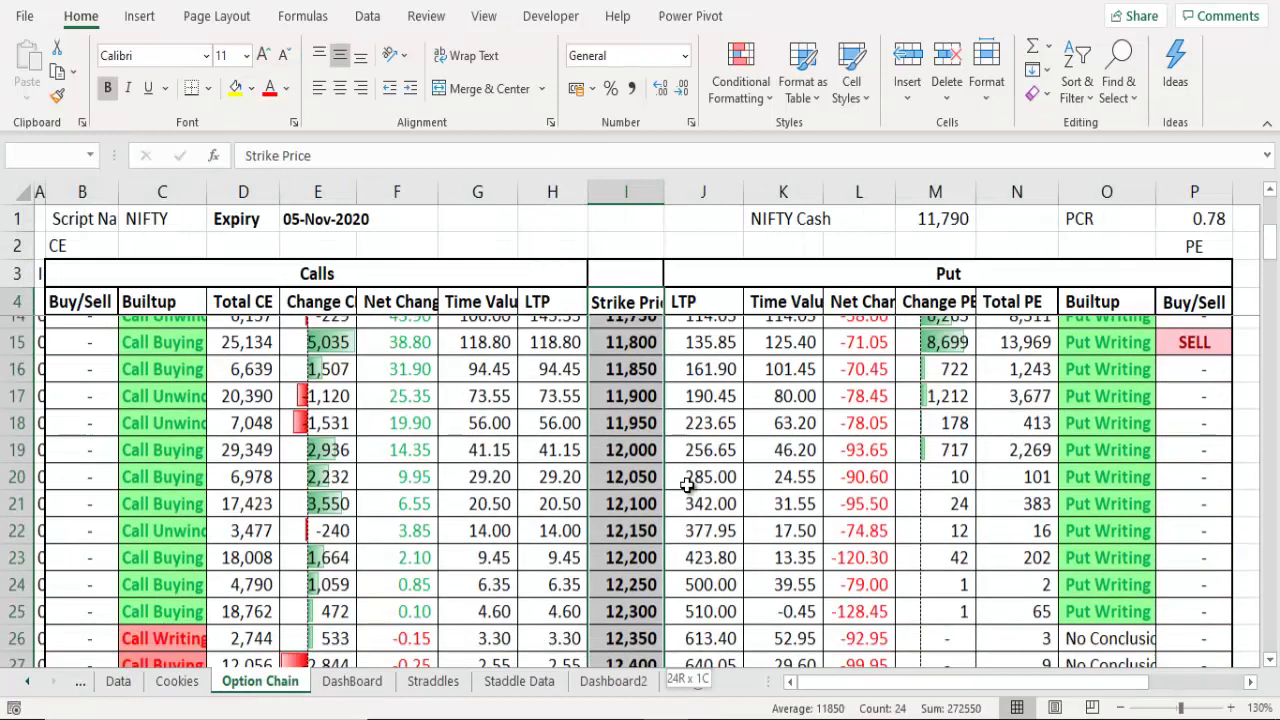
{"action": "scroll", "coordinate": [686, 470], "scroll_direction": "up", "scroll_amount": 3}
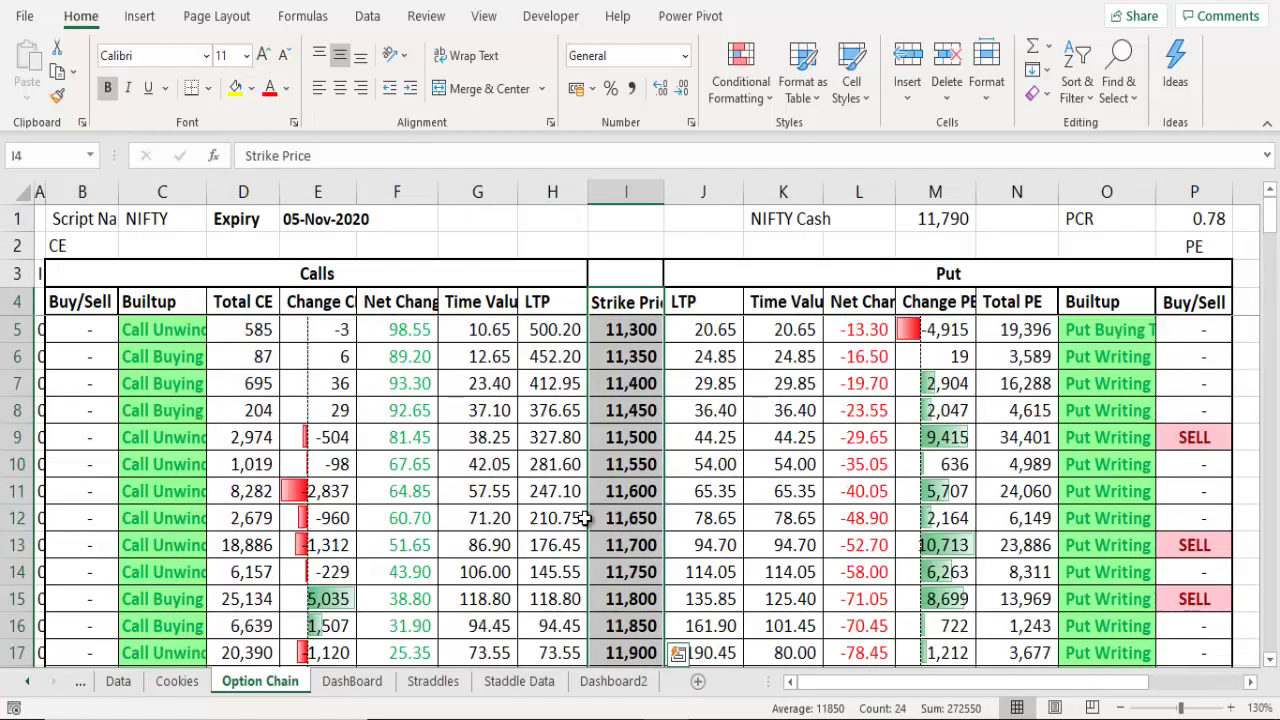
{"action": "left_click", "coordinate": [245, 305]}
{"action": "key", "text": "ctrl+shift+Down"}
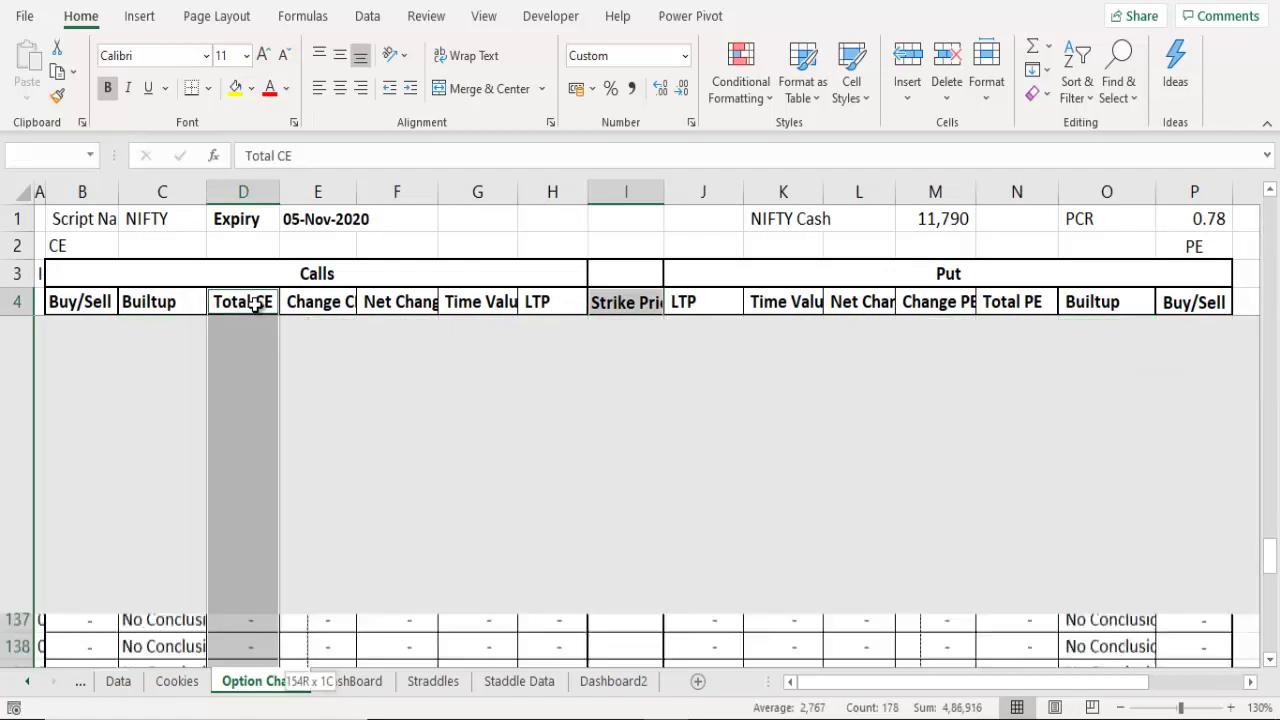
{"action": "scroll", "coordinate": [703, 437], "scroll_direction": "up", "scroll_amount": 6}
{"action": "scroll", "coordinate": [763, 480], "scroll_direction": "up", "scroll_amount": 7}
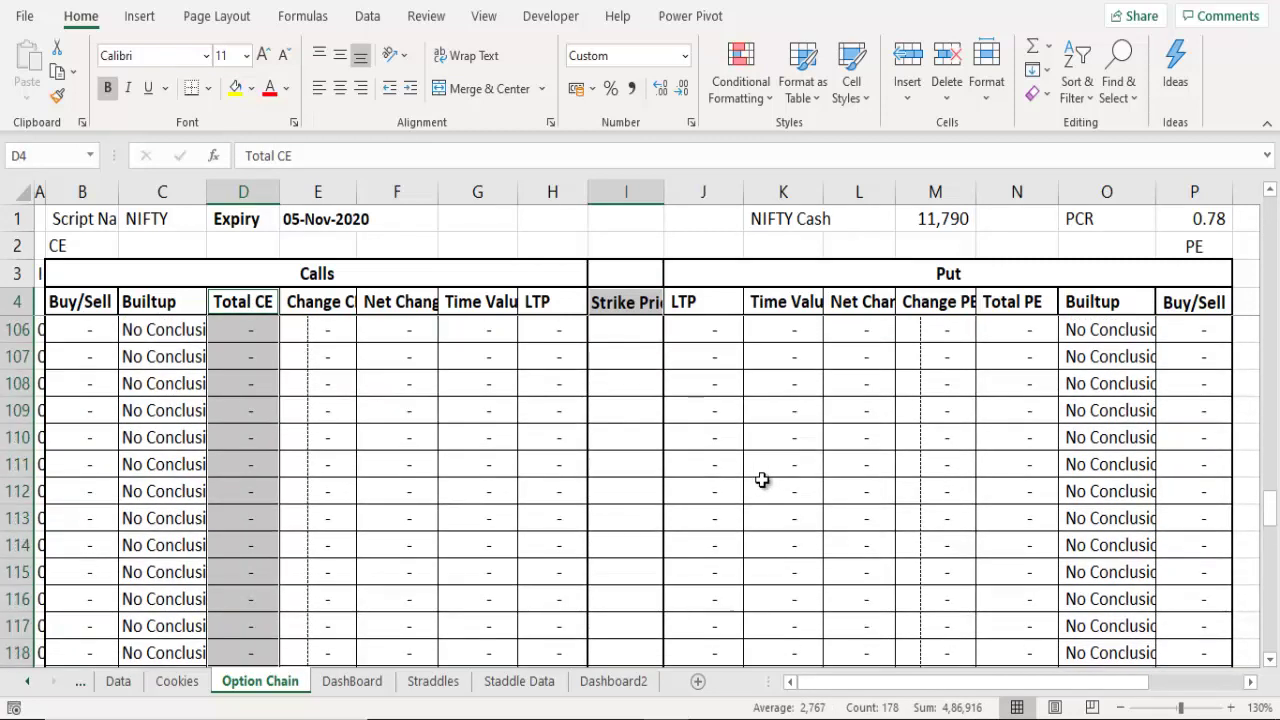
{"action": "scroll", "coordinate": [763, 491], "scroll_direction": "up", "scroll_amount": 9}
{"action": "scroll", "coordinate": [619, 412], "scroll_direction": "up", "scroll_amount": 12}
{"action": "scroll", "coordinate": [619, 412], "scroll_direction": "up", "scroll_amount": 5}
- Select Strike Price I4:I27, then add Total CE D4:D27 and Total PE N4:N27
{"action": "left_click", "coordinate": [622, 411]}
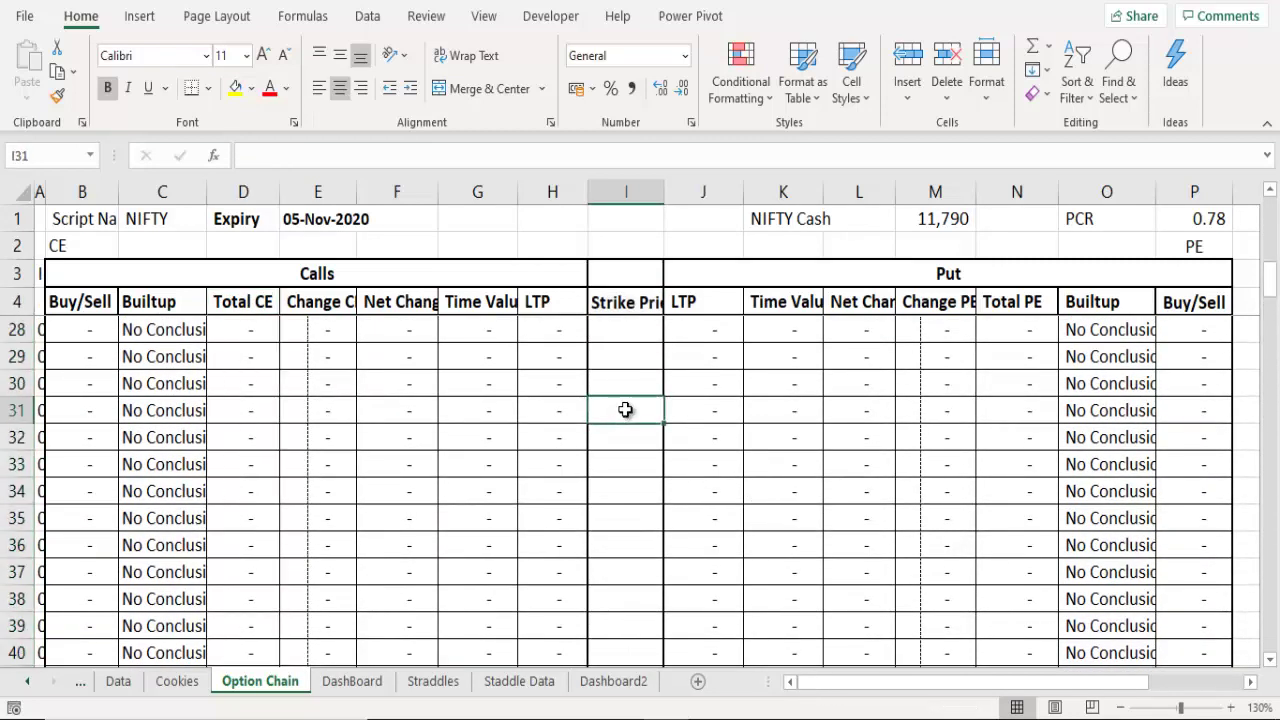
{"action": "key", "text": "Up"}
{"action": "key", "text": "Up"}
{"action": "key", "text": "Up"}
{"action": "key", "text": "Up"}
{"action": "key", "text": "ctrl+shift+Up"}
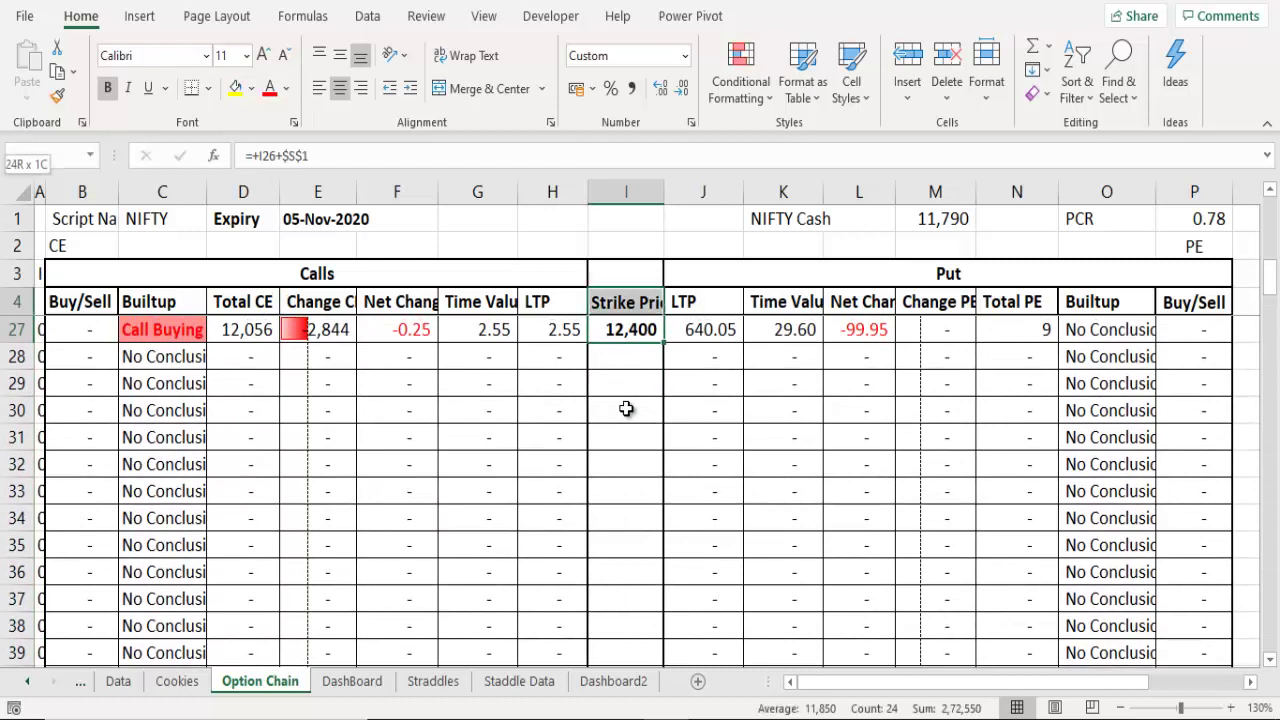
{"action": "left_click", "coordinate": [247, 331], "text": "ctrl"}
{"action": "key", "text": "ctrl+shift+Up"}
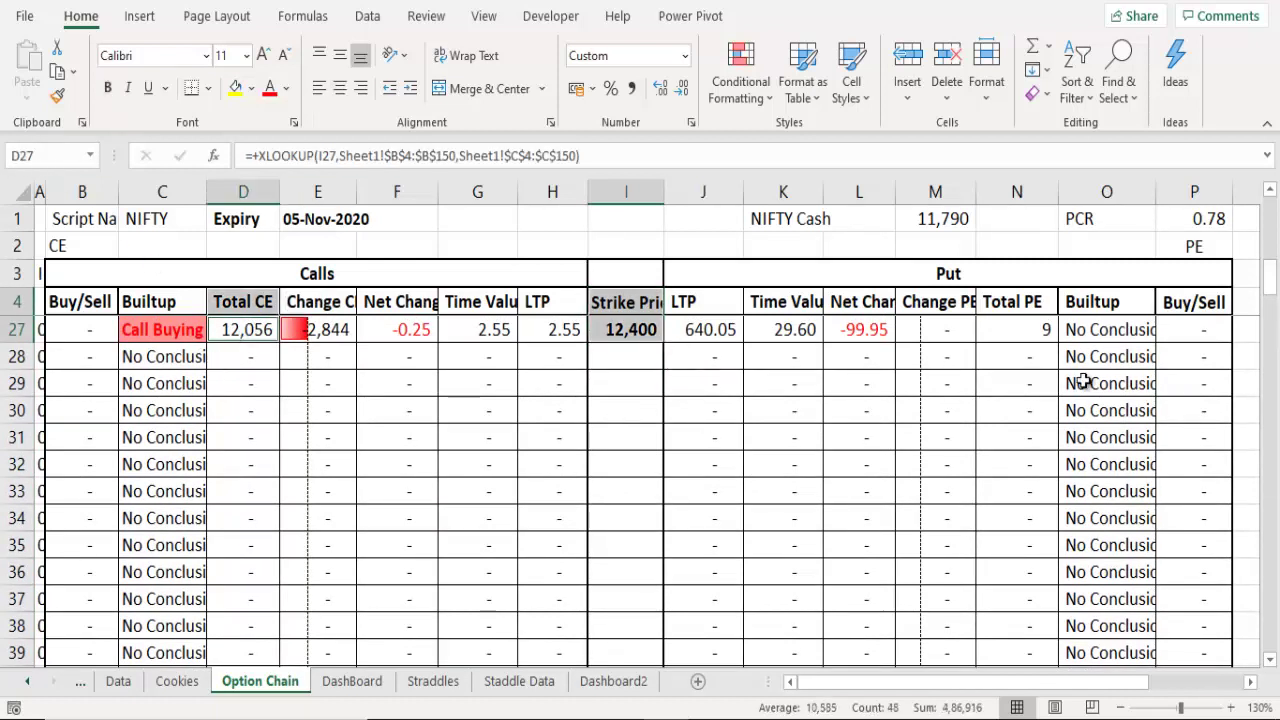
{"action": "left_click", "coordinate": [1016, 330], "text": "ctrl"}
{"action": "key", "text": "ctrl+shift+Up"}
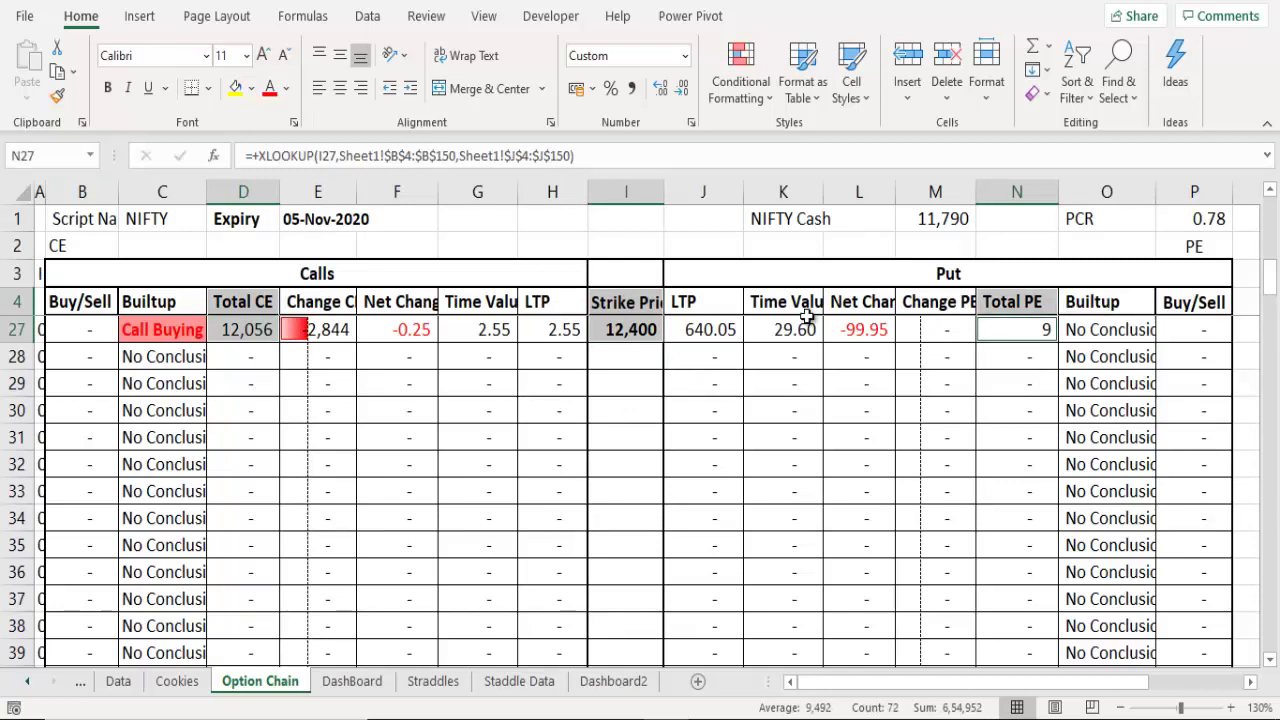
{"action": "left_click", "coordinate": [366, 18]}
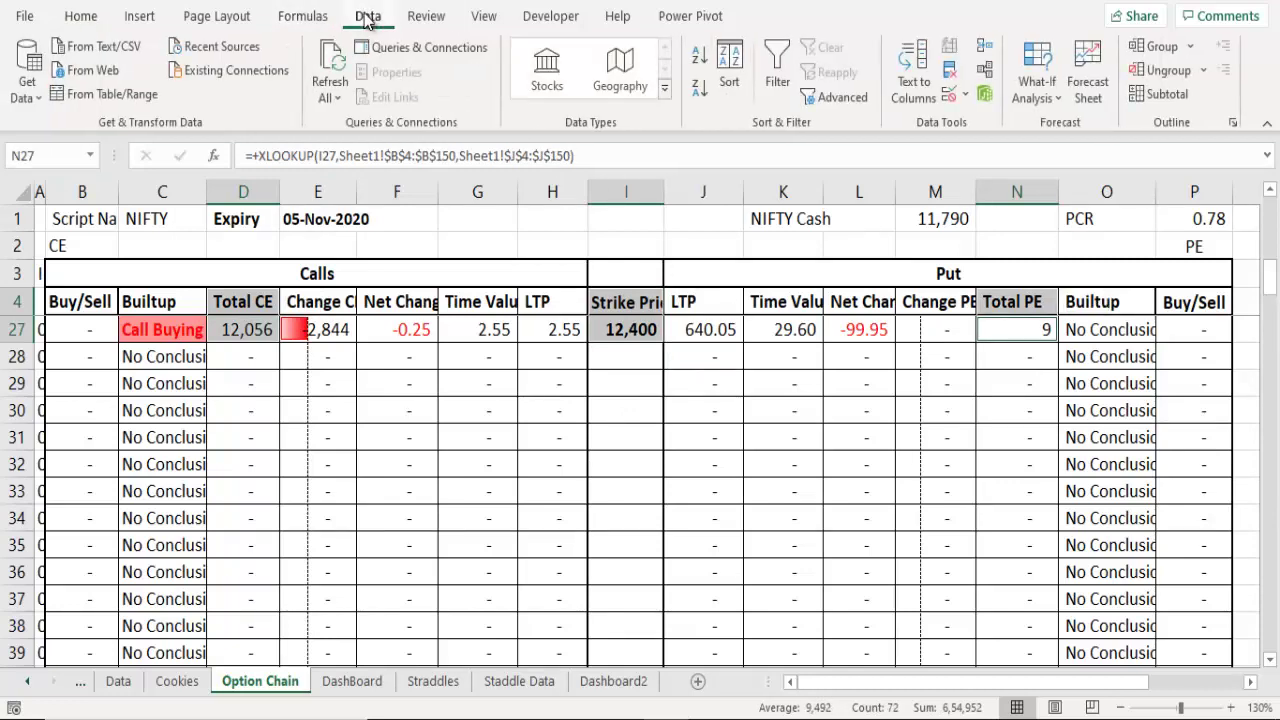
- Insert a recommended Clustered Column chart of the selection and bring up its Select Data settings
{"action": "left_click", "coordinate": [139, 17]}
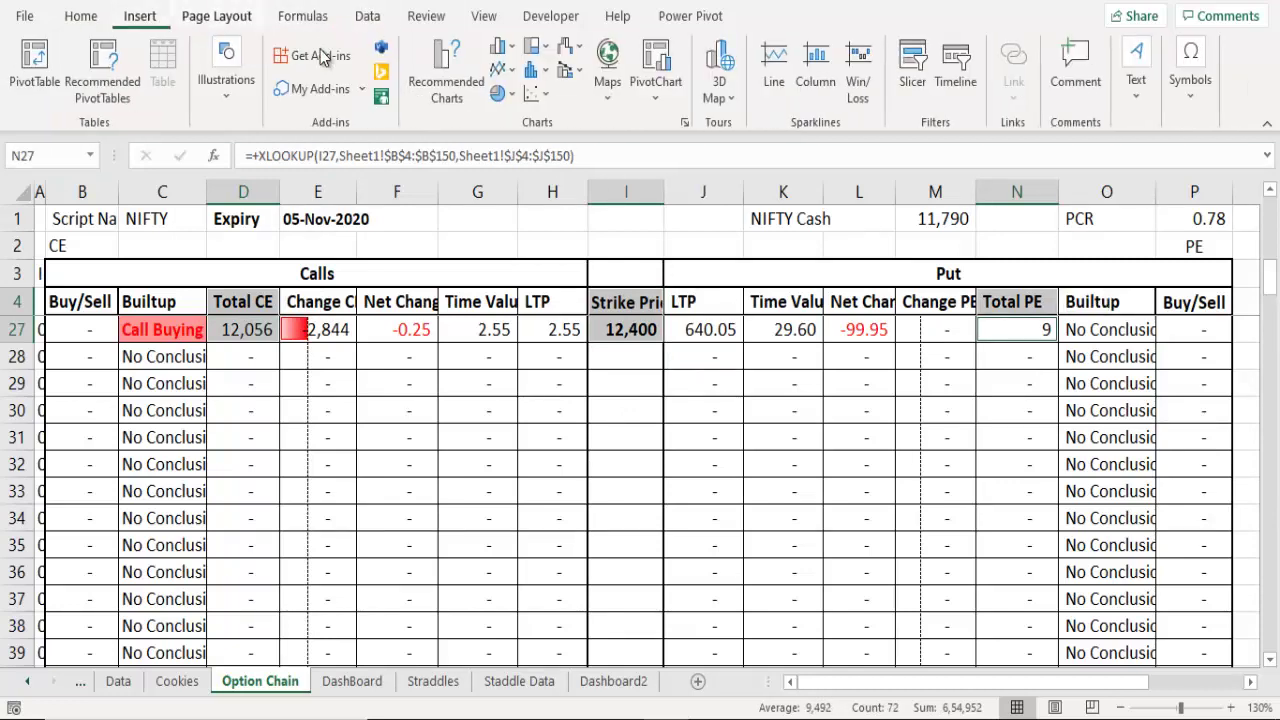
{"action": "left_click", "coordinate": [432, 78]}
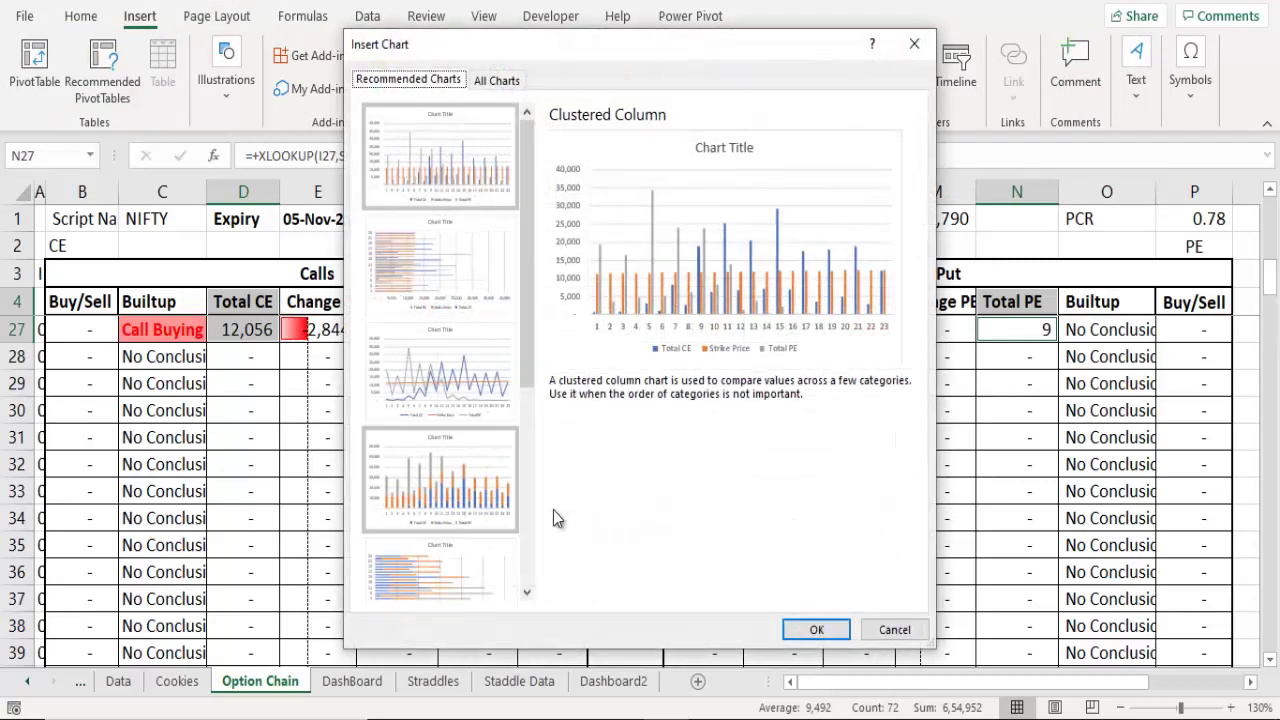
{"action": "left_click", "coordinate": [451, 526]}
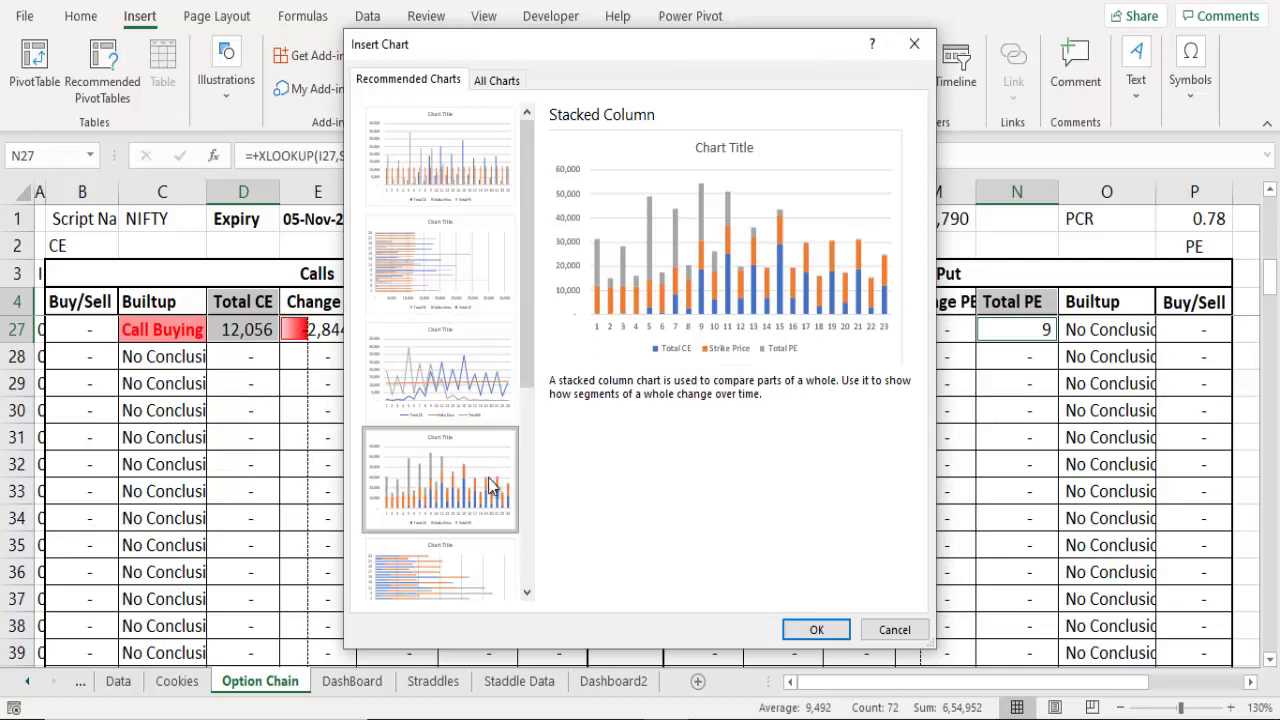
{"action": "left_click", "coordinate": [460, 155]}
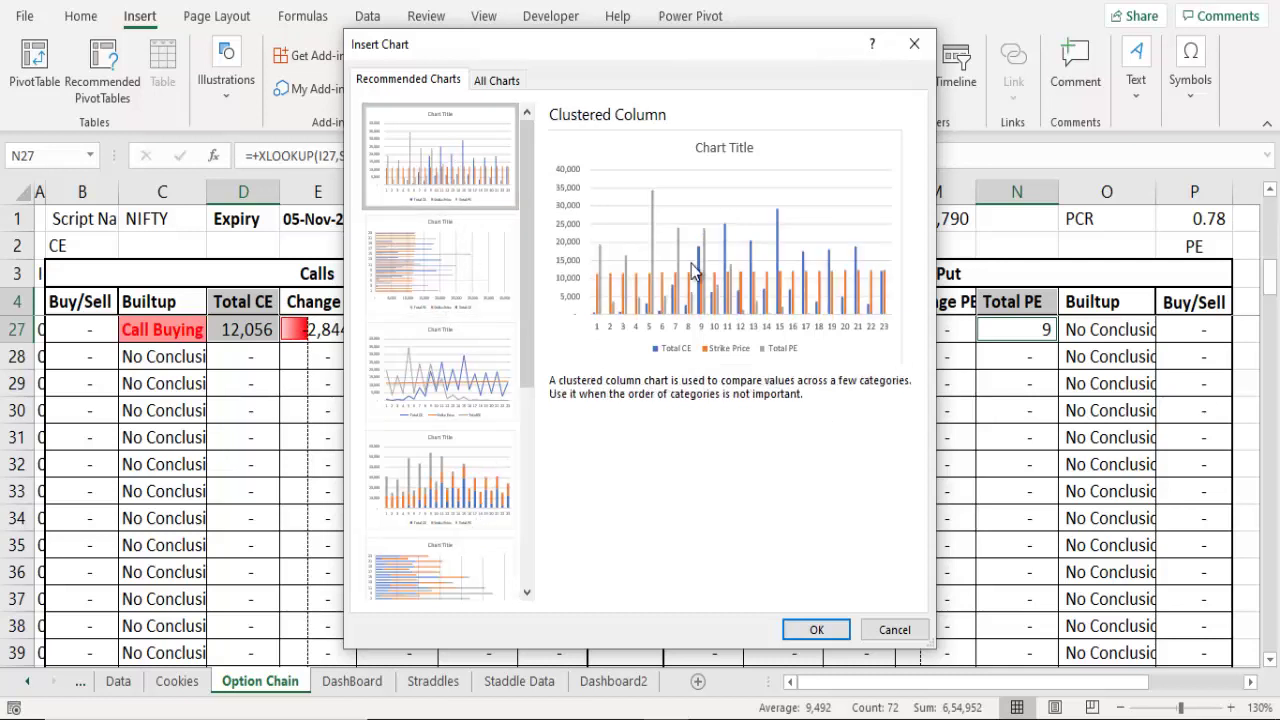
{"action": "left_click", "coordinate": [816, 629]}
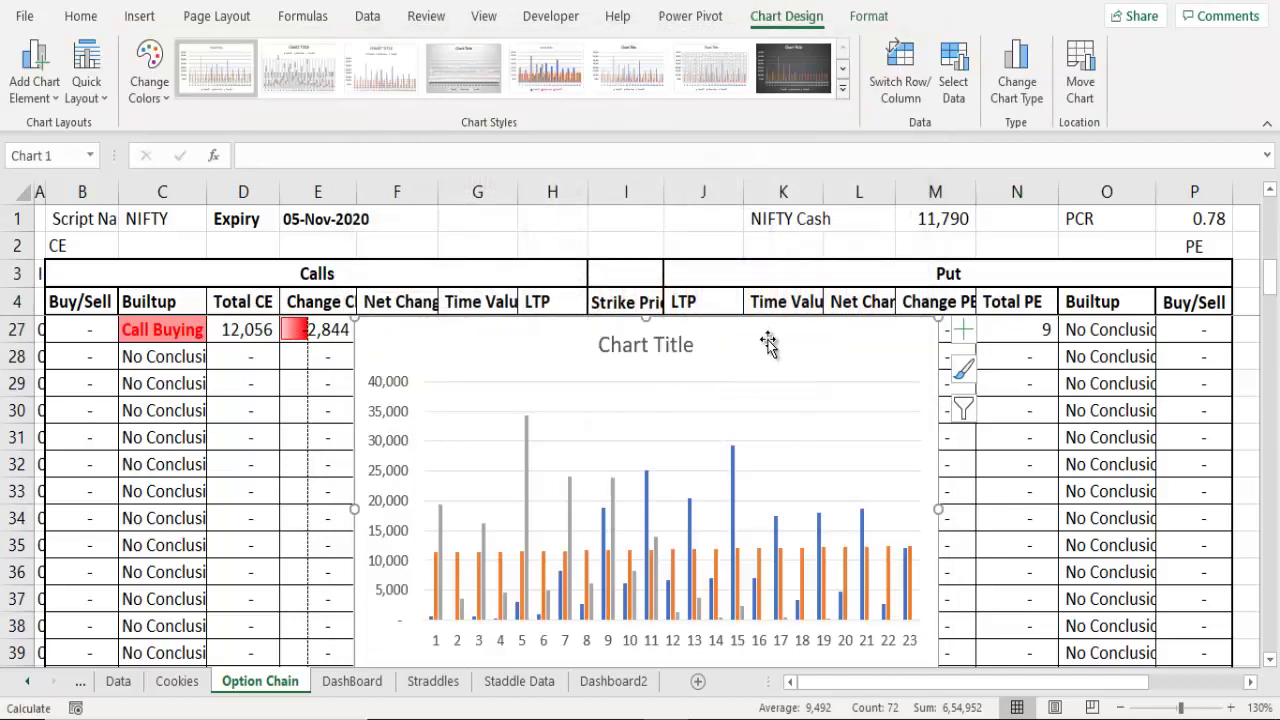
{"action": "left_click", "coordinate": [963, 410]}
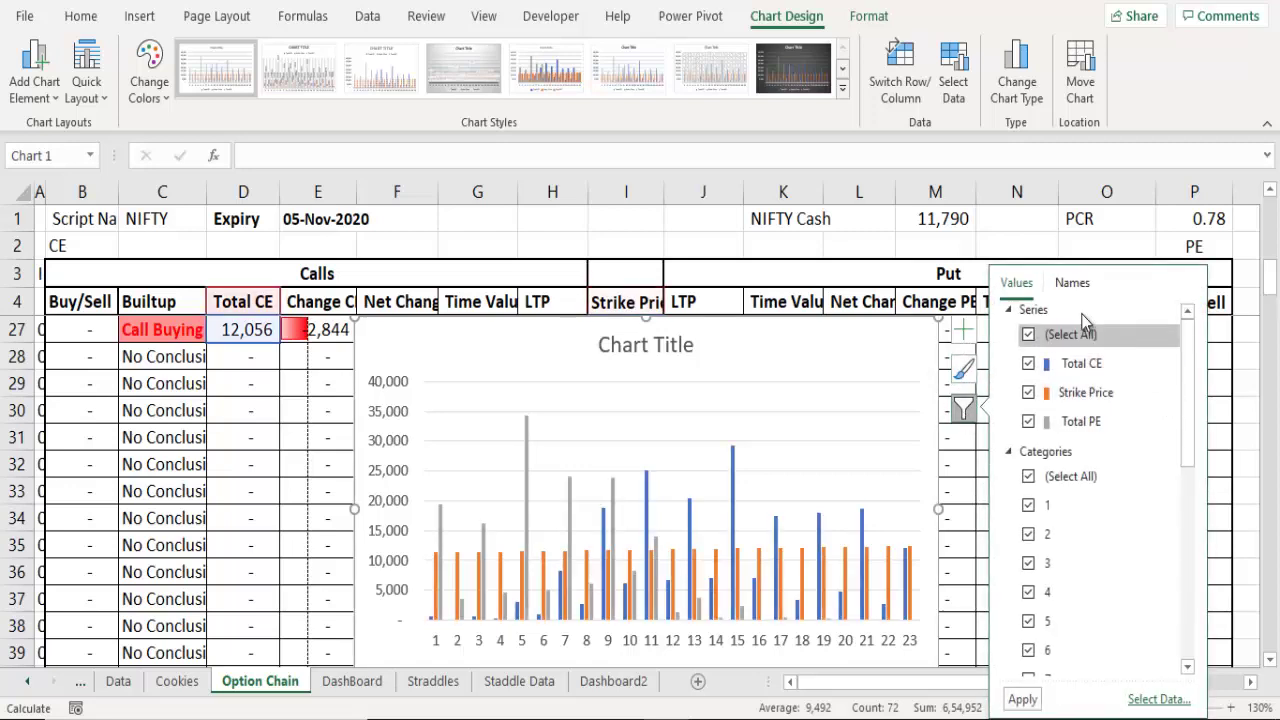
{"action": "left_click", "coordinate": [1158, 700]}
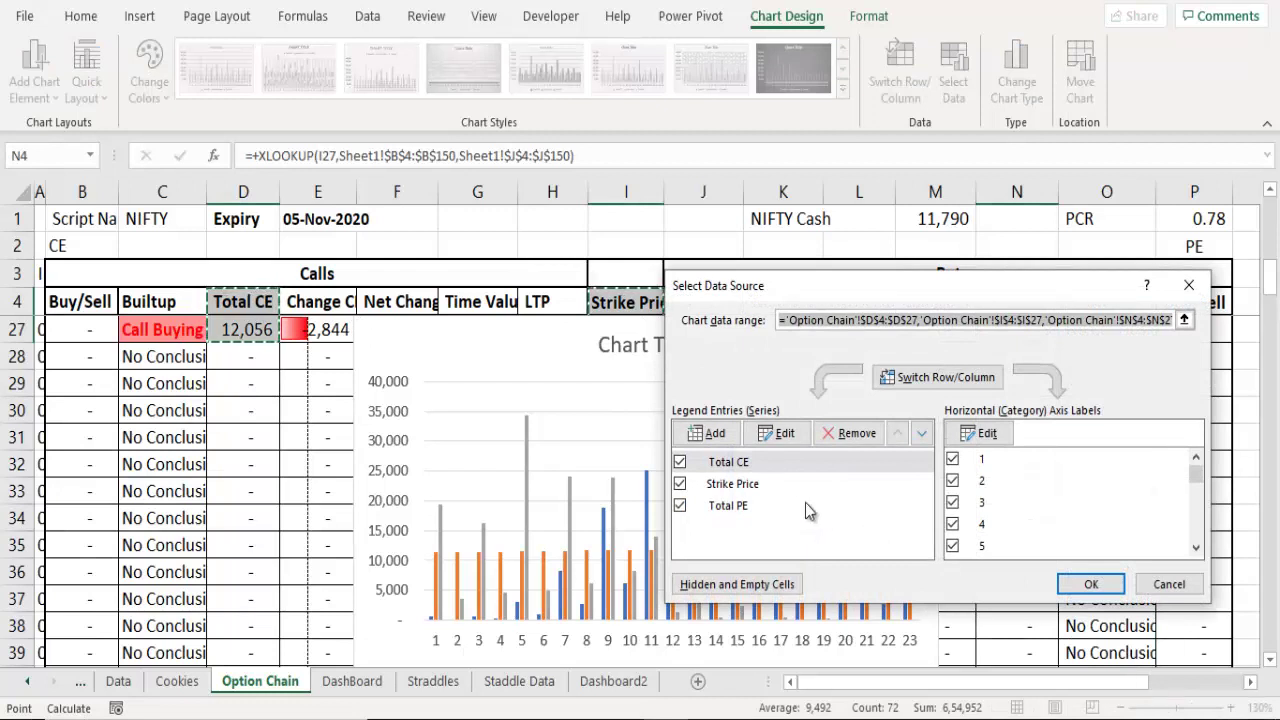
- Uncheck the Strike Price series, keeping Total CE and Total PE plotted
{"action": "left_click", "coordinate": [680, 505]}
{"action": "left_click", "coordinate": [680, 462]}
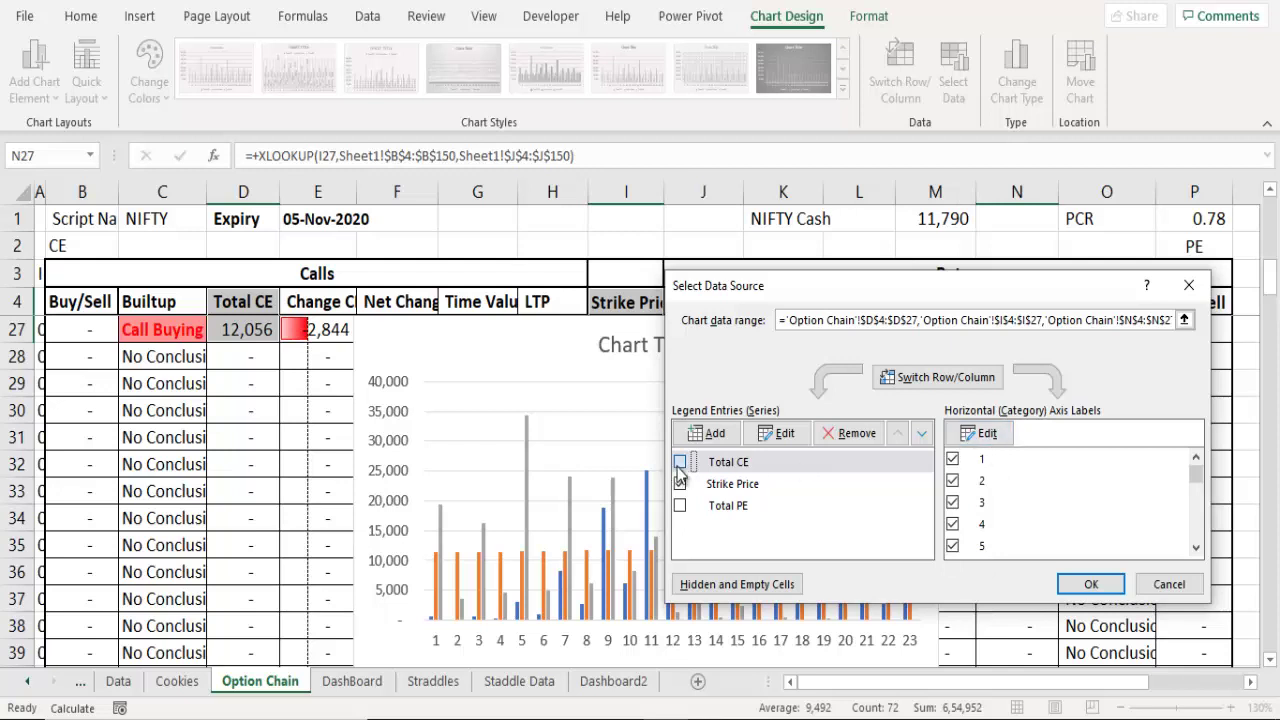
{"action": "left_click", "coordinate": [680, 505]}
{"action": "left_click", "coordinate": [680, 484]}
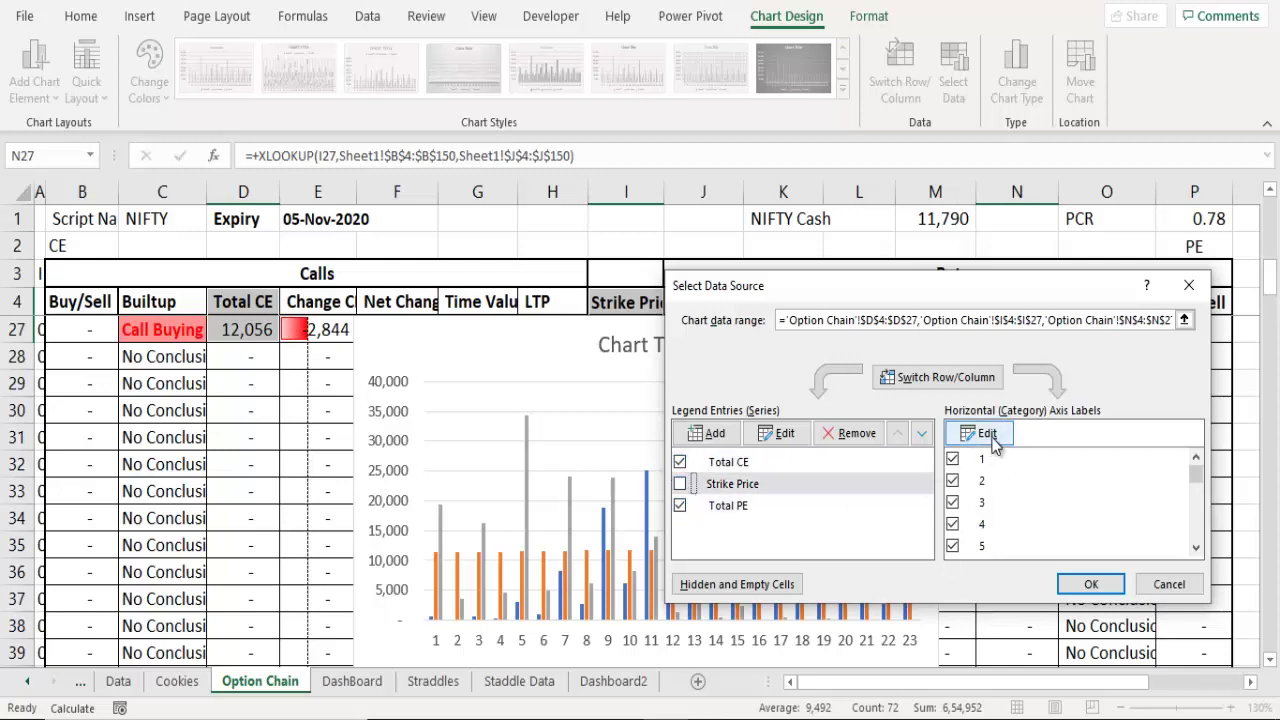
- Set the horizontal axis labels to the strike prices in I5:I27 and apply
{"action": "left_click", "coordinate": [980, 433]}
{"action": "left_click", "coordinate": [980, 447]}
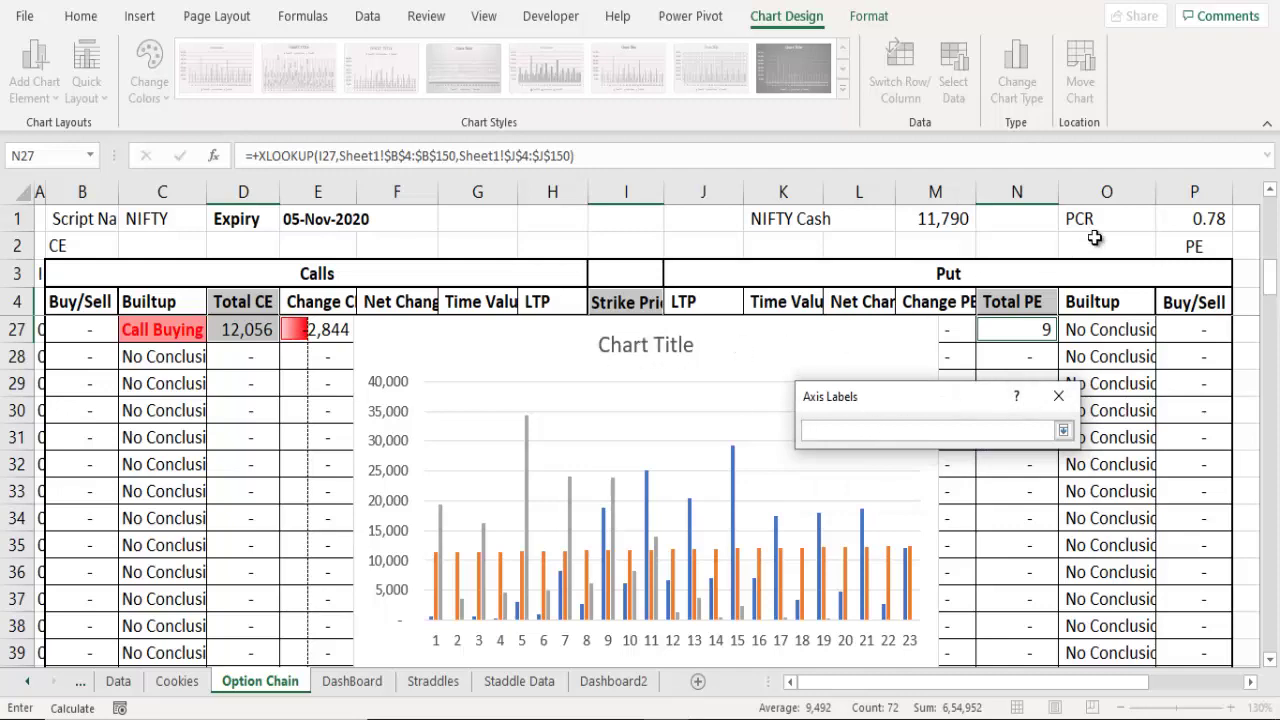
{"action": "left_click", "coordinate": [636, 299]}
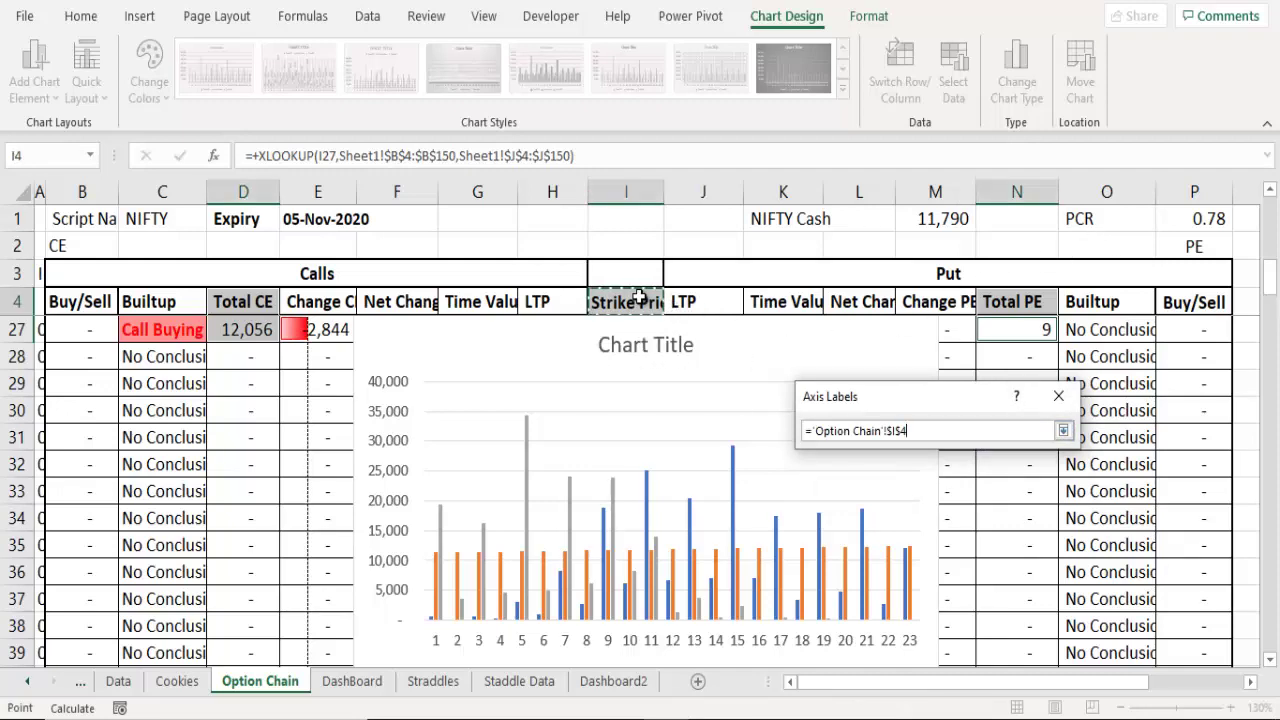
{"action": "scroll", "coordinate": [770, 418], "scroll_direction": "up", "scroll_amount": 7}
{"action": "left_click_drag", "start_coordinate": [626, 329], "coordinate": [626, 652]}
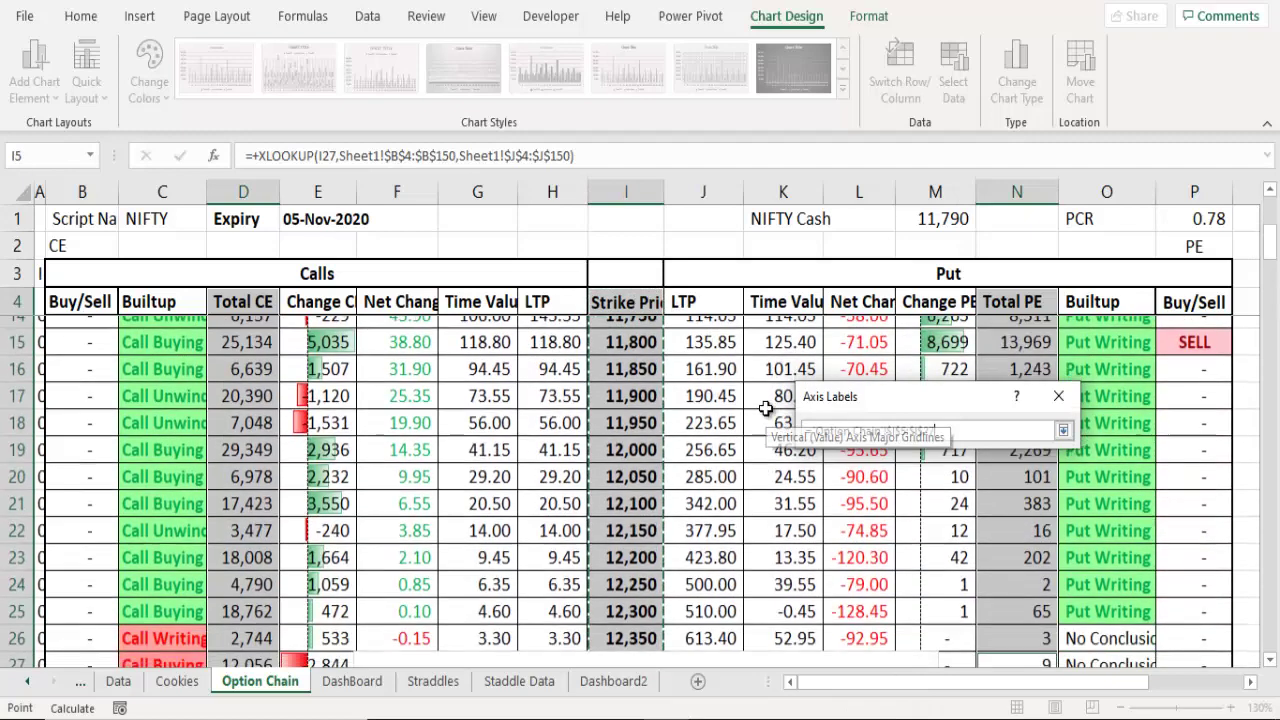
{"action": "left_click", "coordinate": [1063, 430]}
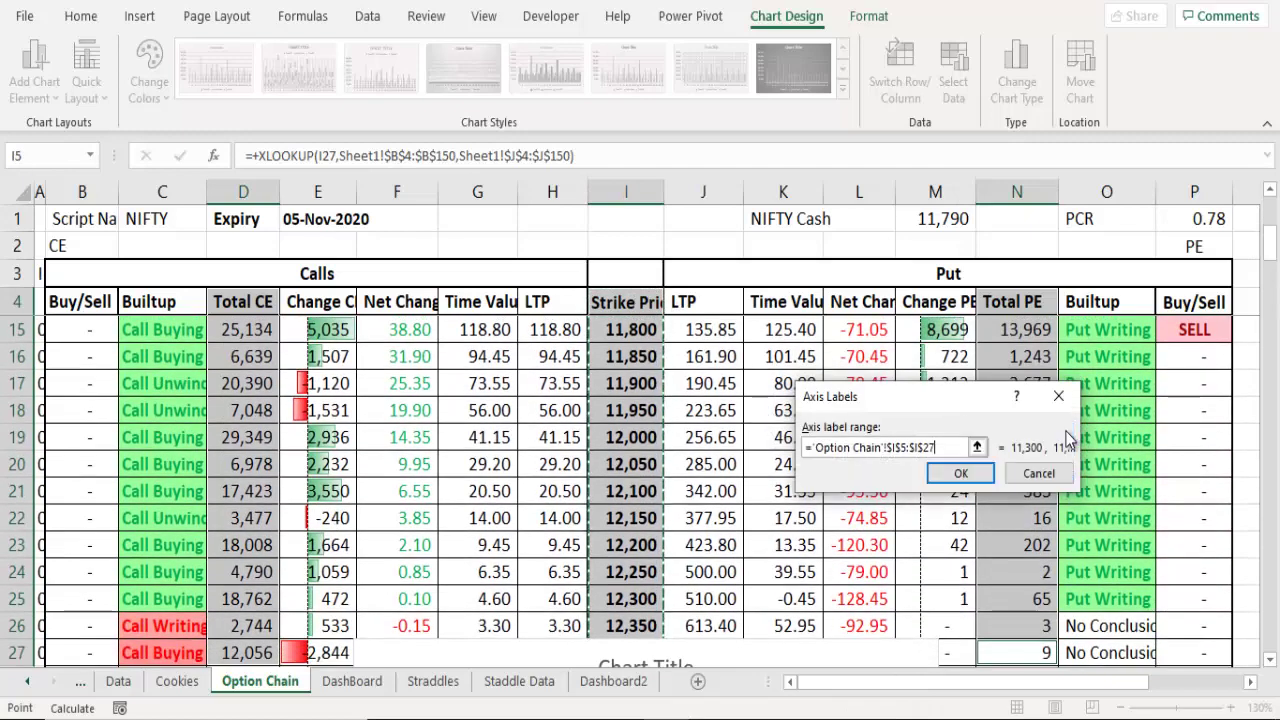
{"action": "left_click", "coordinate": [962, 476]}
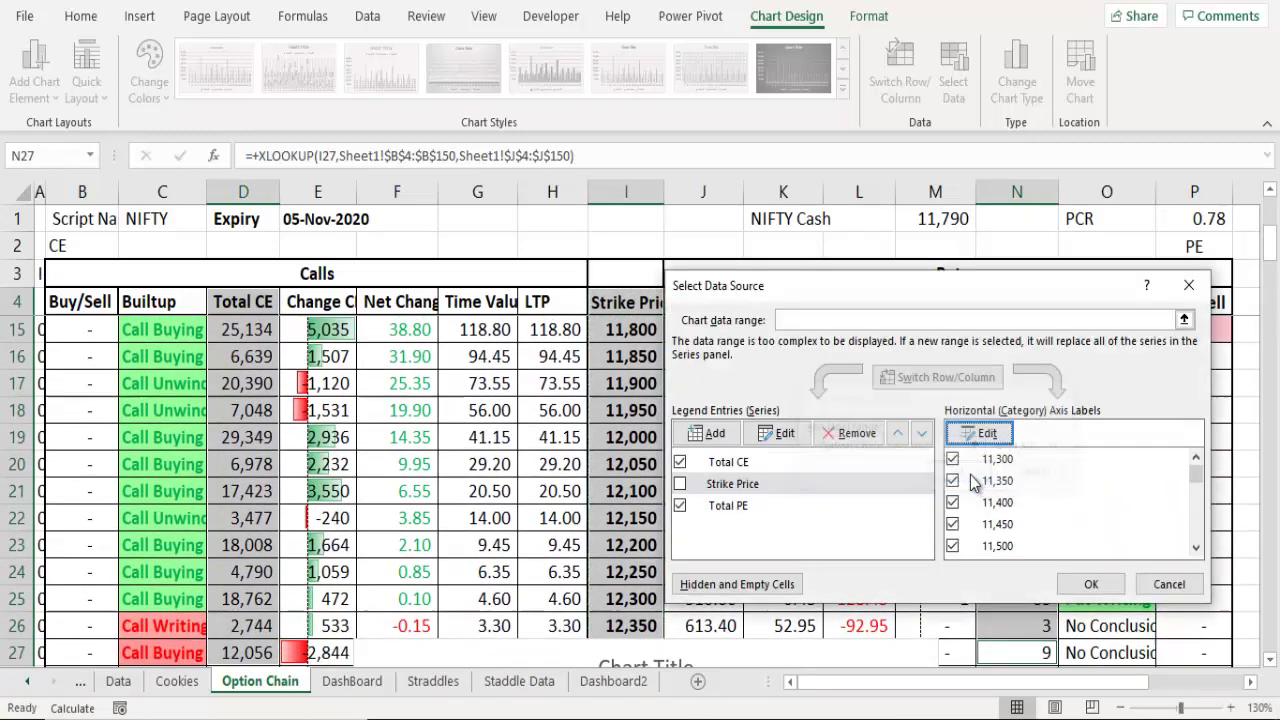
{"action": "left_click", "coordinate": [1092, 585]}
- Move the chart to Dashboard2, widening it to column R and shortening it to row 12
{"action": "scroll", "coordinate": [634, 531], "scroll_direction": "down", "scroll_amount": 10}
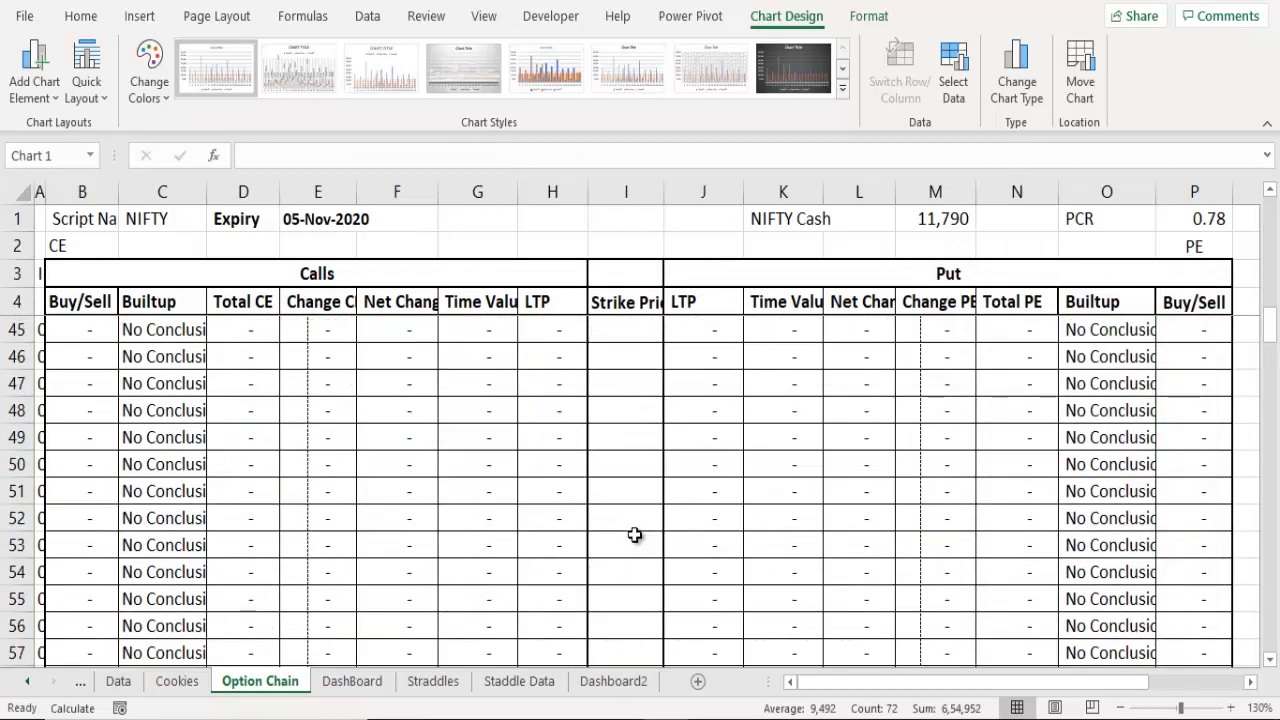
{"action": "scroll", "coordinate": [634, 531], "scroll_direction": "up", "scroll_amount": 8}
{"action": "scroll", "coordinate": [641, 535], "scroll_direction": "down", "scroll_amount": 2}
{"action": "scroll", "coordinate": [620, 530], "scroll_direction": "down", "scroll_amount": 1}
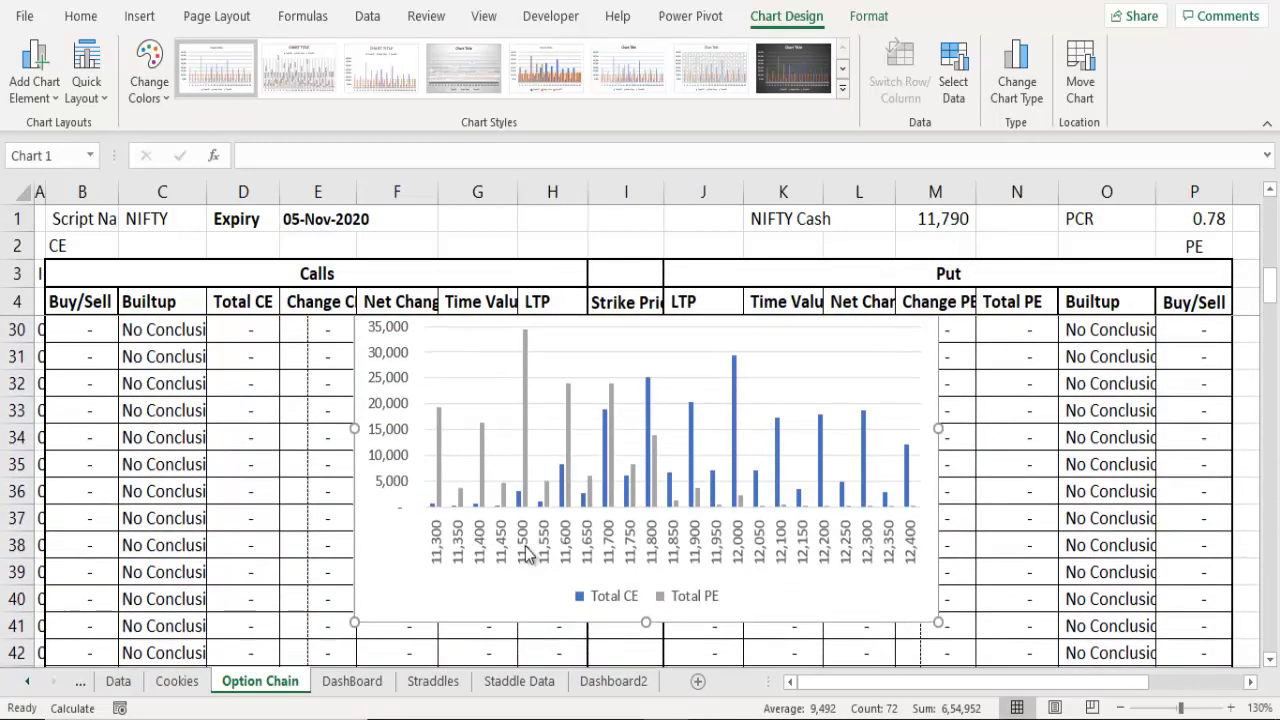
{"action": "scroll", "coordinate": [560, 540], "scroll_direction": "up", "scroll_amount": 1}
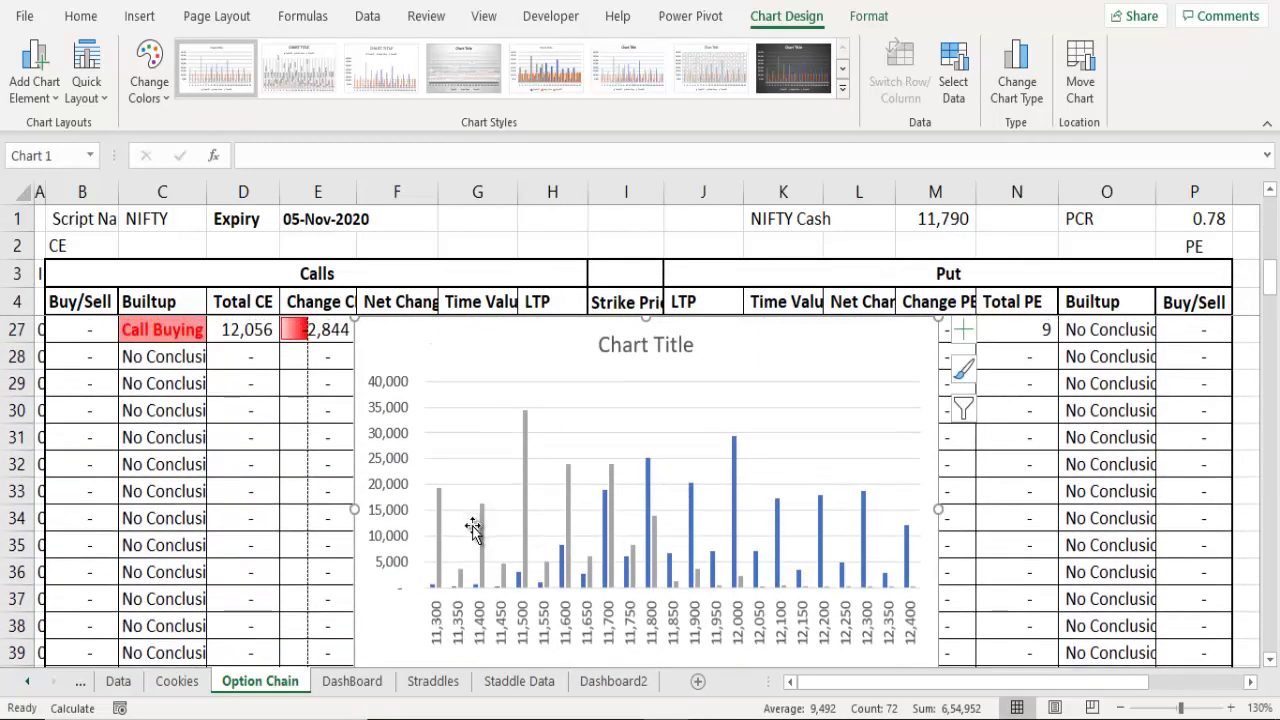
{"action": "scroll", "coordinate": [598, 600], "scroll_direction": "down", "scroll_amount": 1}
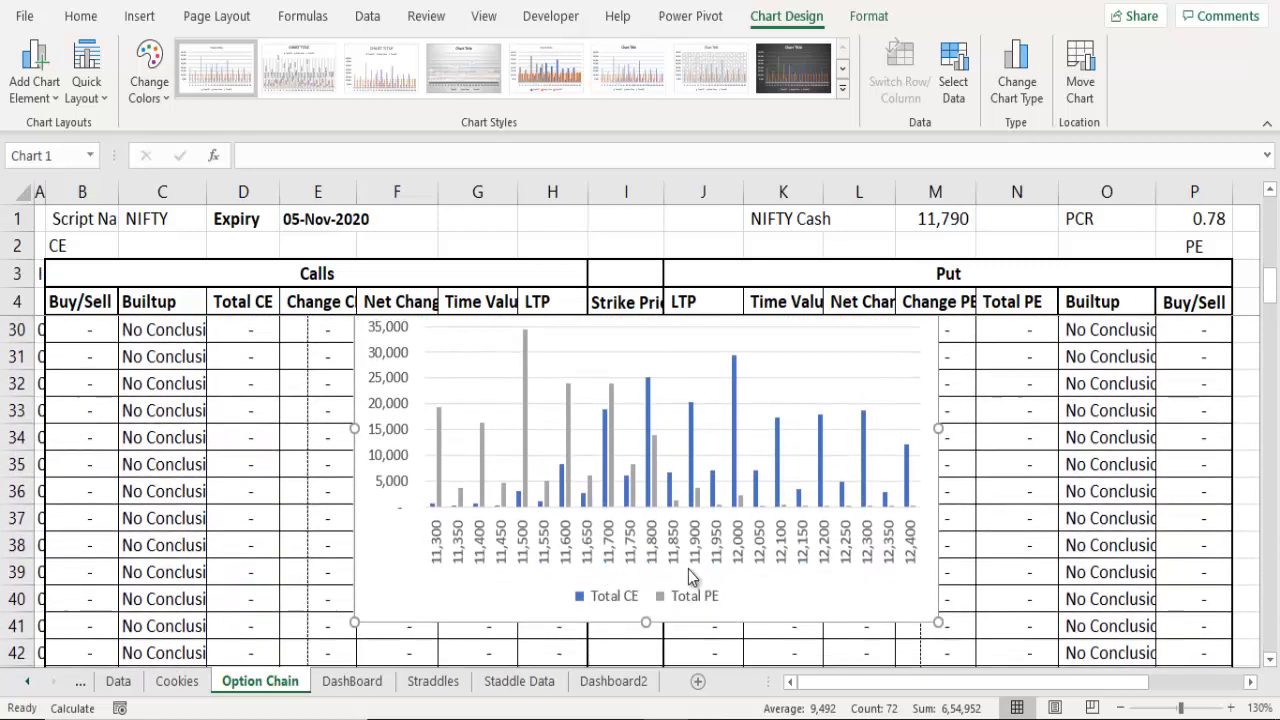
{"action": "scroll", "coordinate": [683, 590], "scroll_direction": "up", "scroll_amount": 1}
{"action": "scroll", "coordinate": [655, 530], "scroll_direction": "down", "scroll_amount": 1}
{"action": "scroll", "coordinate": [663, 531], "scroll_direction": "up", "scroll_amount": 2}
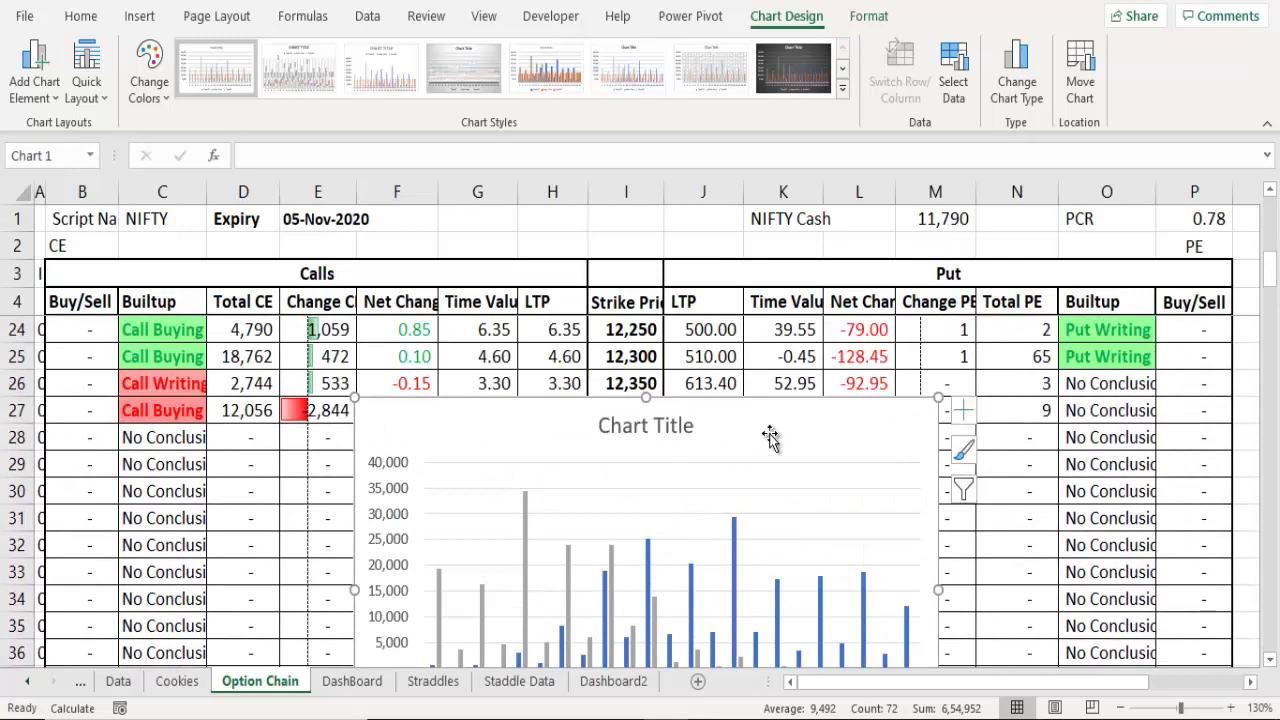
{"action": "key", "text": "Delete"}
{"action": "left_click", "coordinate": [620, 681]}
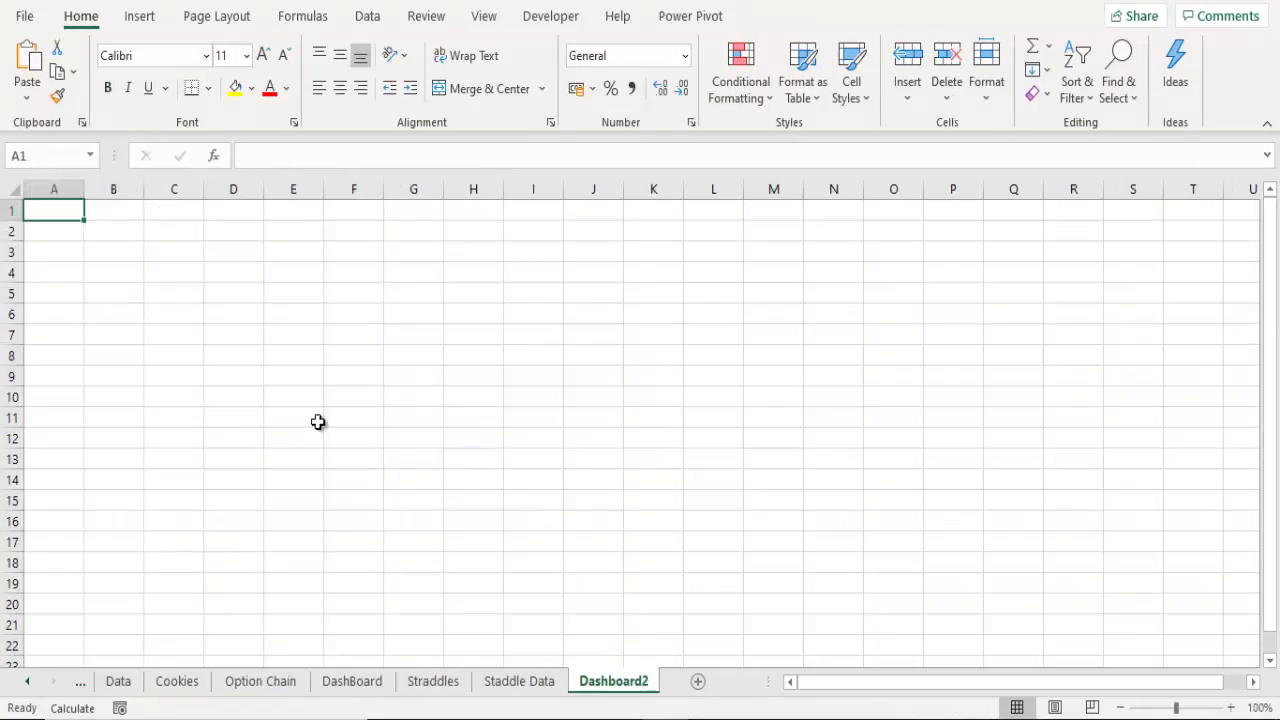
{"action": "key", "text": "ctrl+v"}
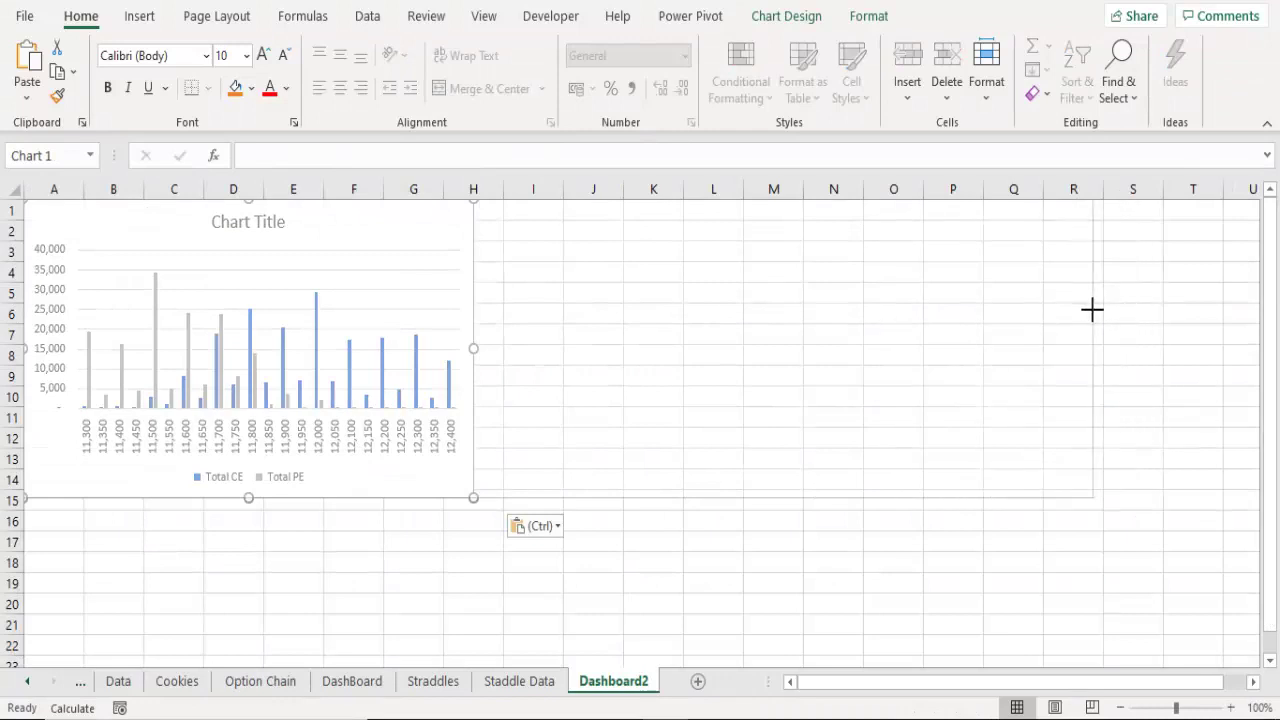
{"action": "left_click_drag", "start_coordinate": [518, 348], "coordinate": [1091, 306]}
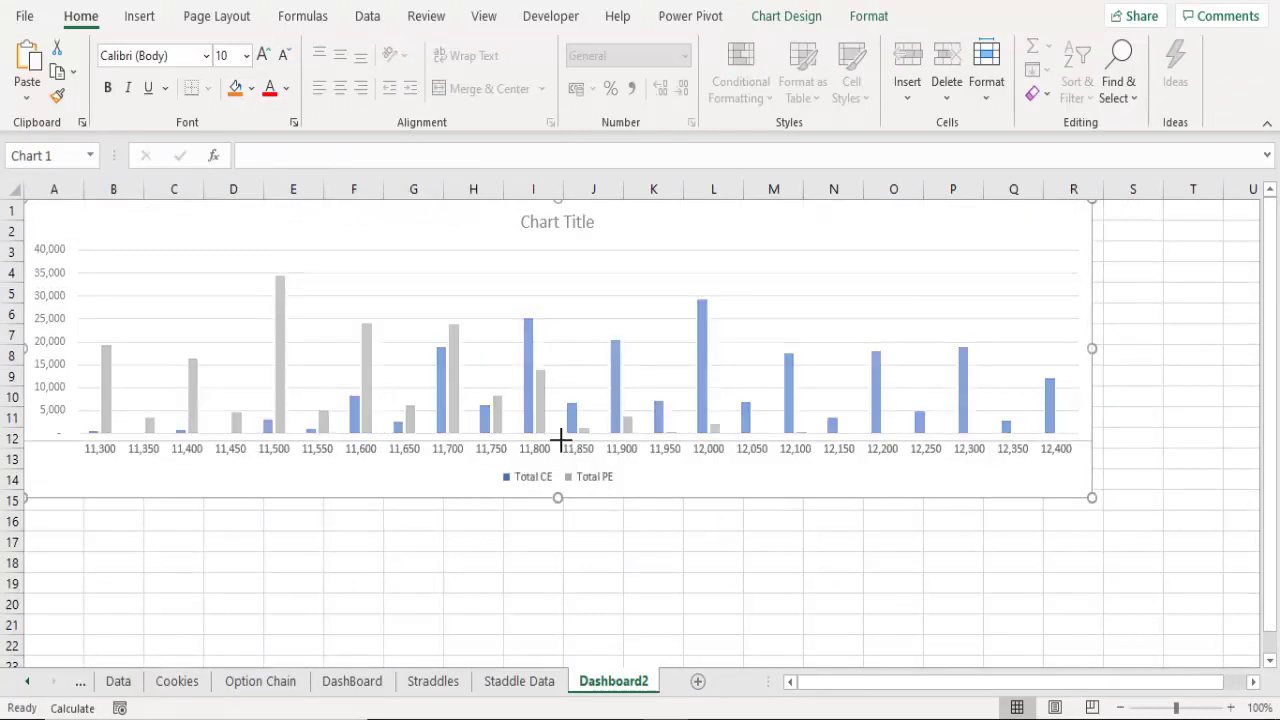
{"action": "left_click_drag", "start_coordinate": [557, 498], "coordinate": [557, 441]}
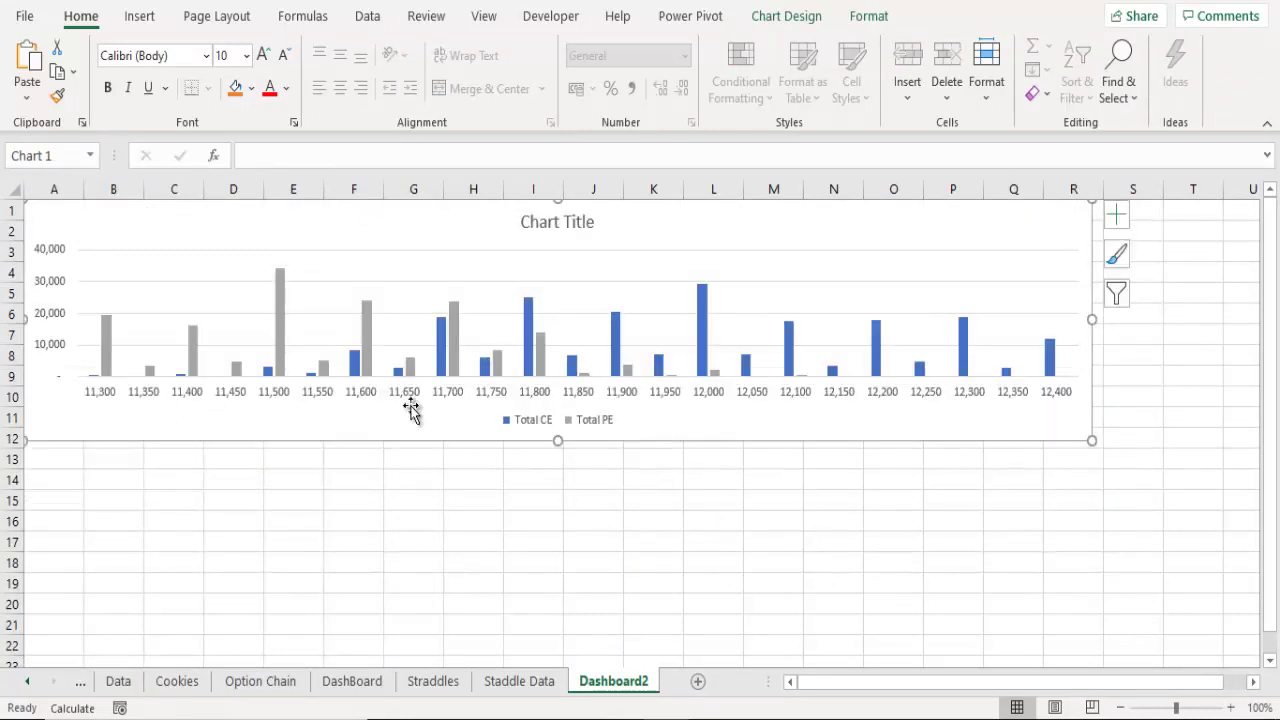
- Rename the chart title to 'Total OI'
{"action": "double_click", "coordinate": [557, 218]}
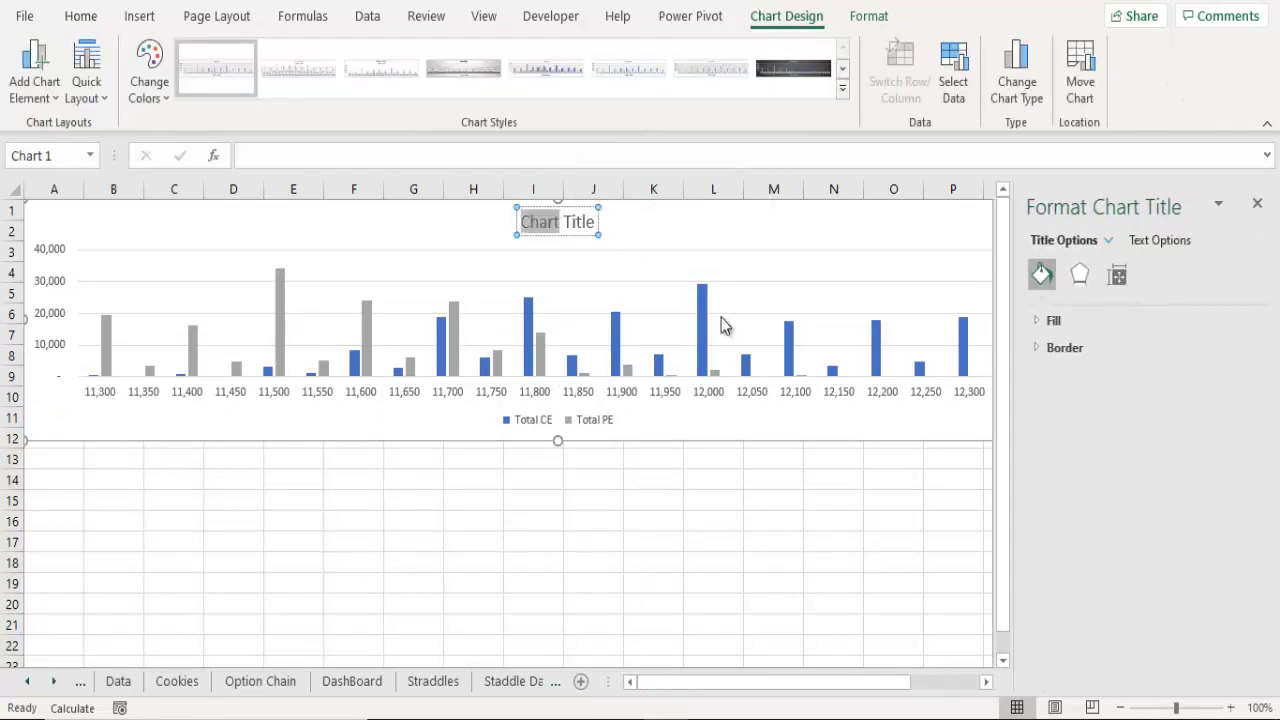
{"action": "key", "text": "ctrl+a"}
{"action": "type", "text": "To"}
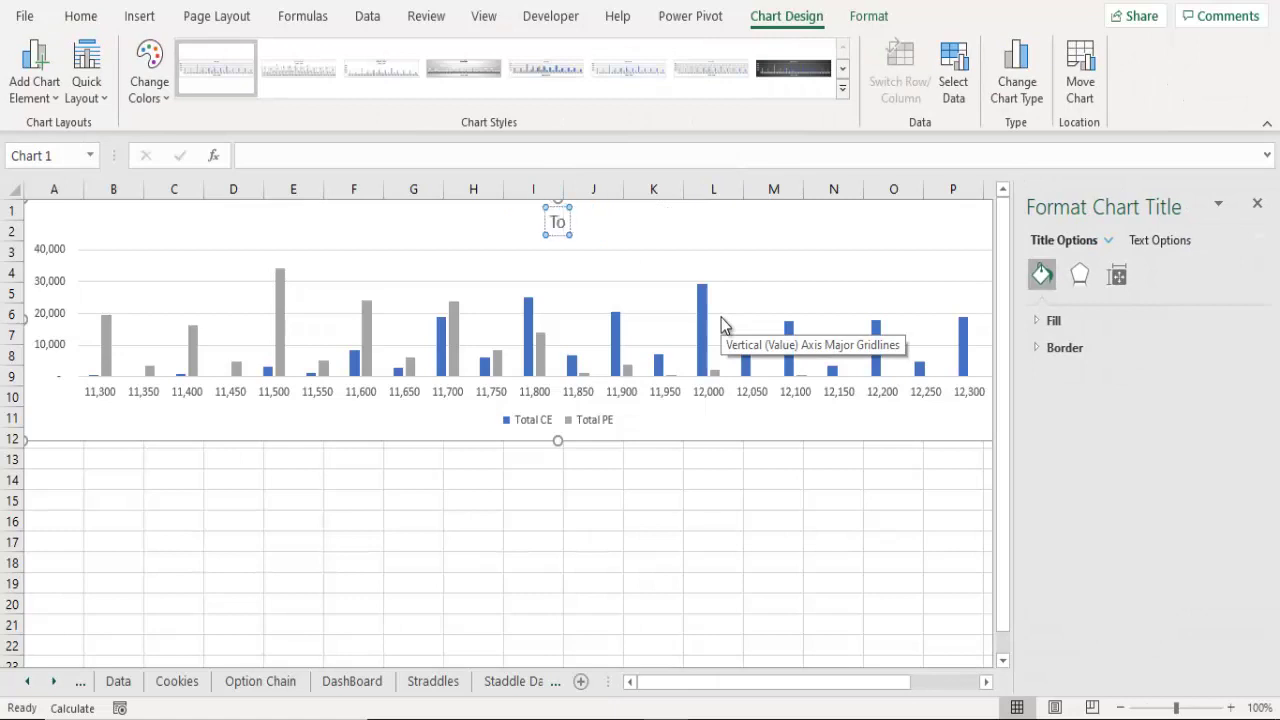
{"action": "type", "text": "tal OI"}
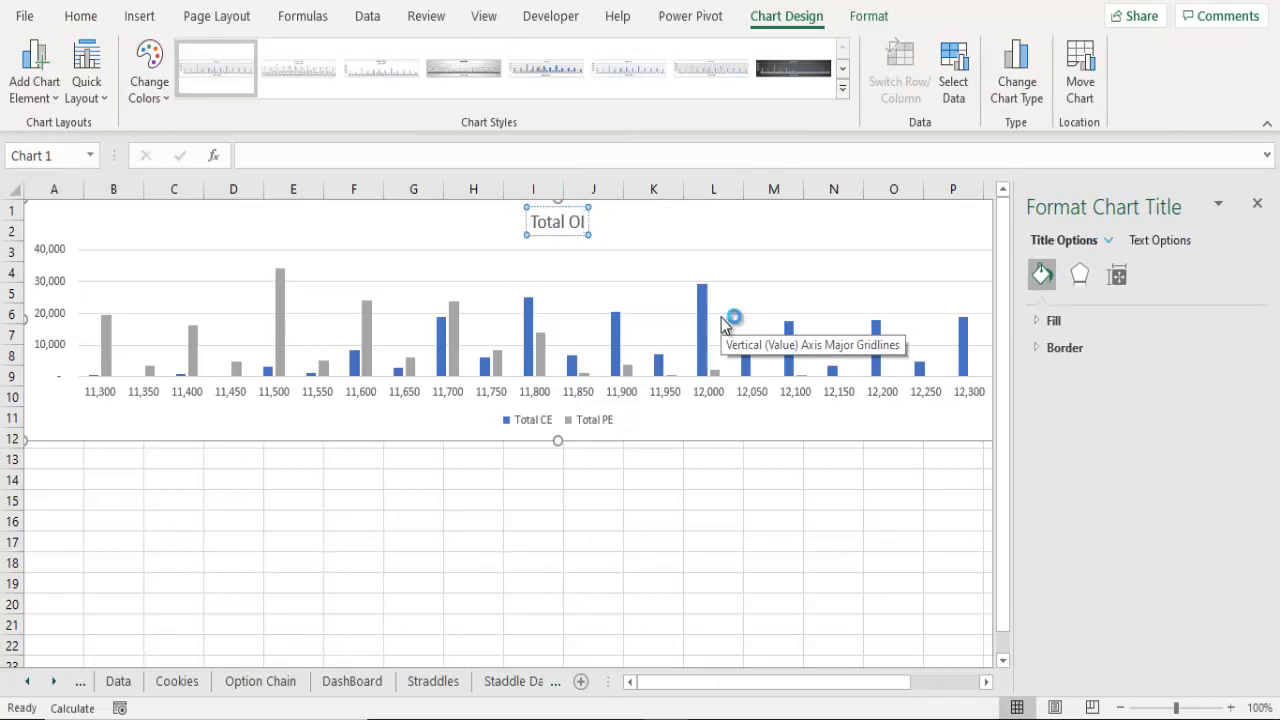
{"action": "key", "text": "Escape"}
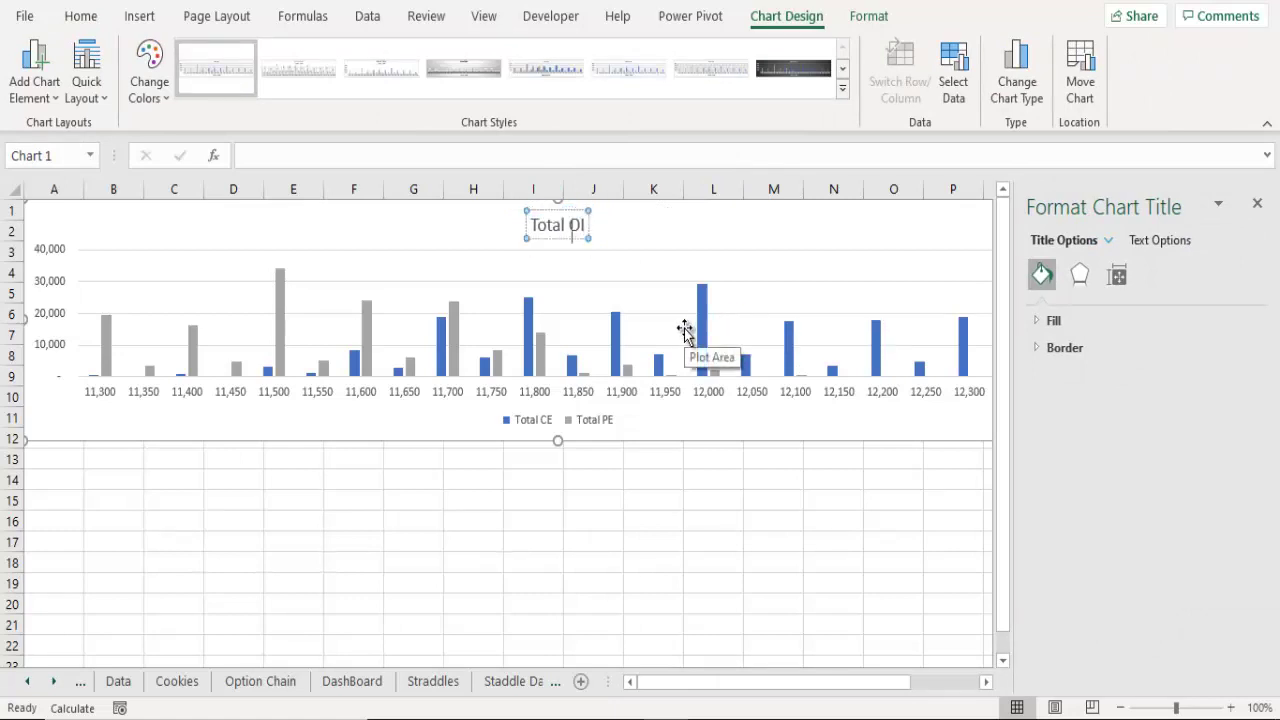
{"action": "left_click", "coordinate": [674, 486]}
- Apply the dark chart style from the Chart Styles gallery and close the Format pane
{"action": "left_click", "coordinate": [726, 277]}
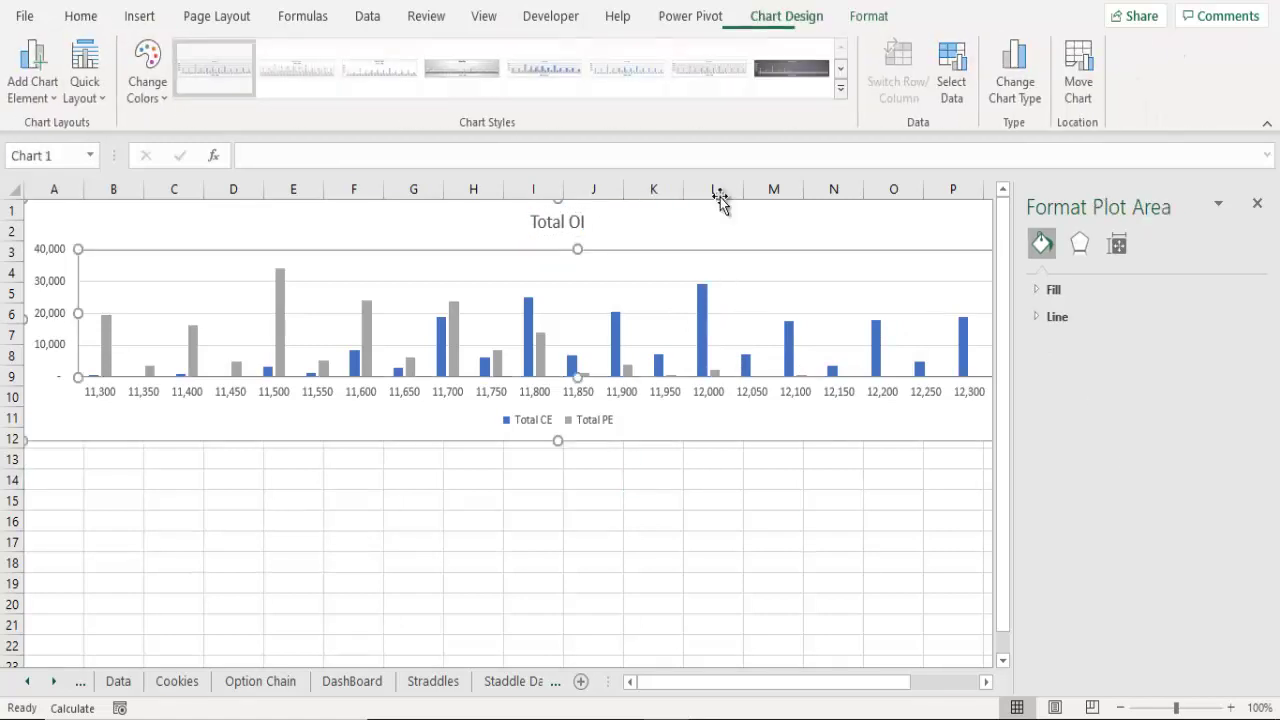
{"action": "left_click", "coordinate": [846, 222]}
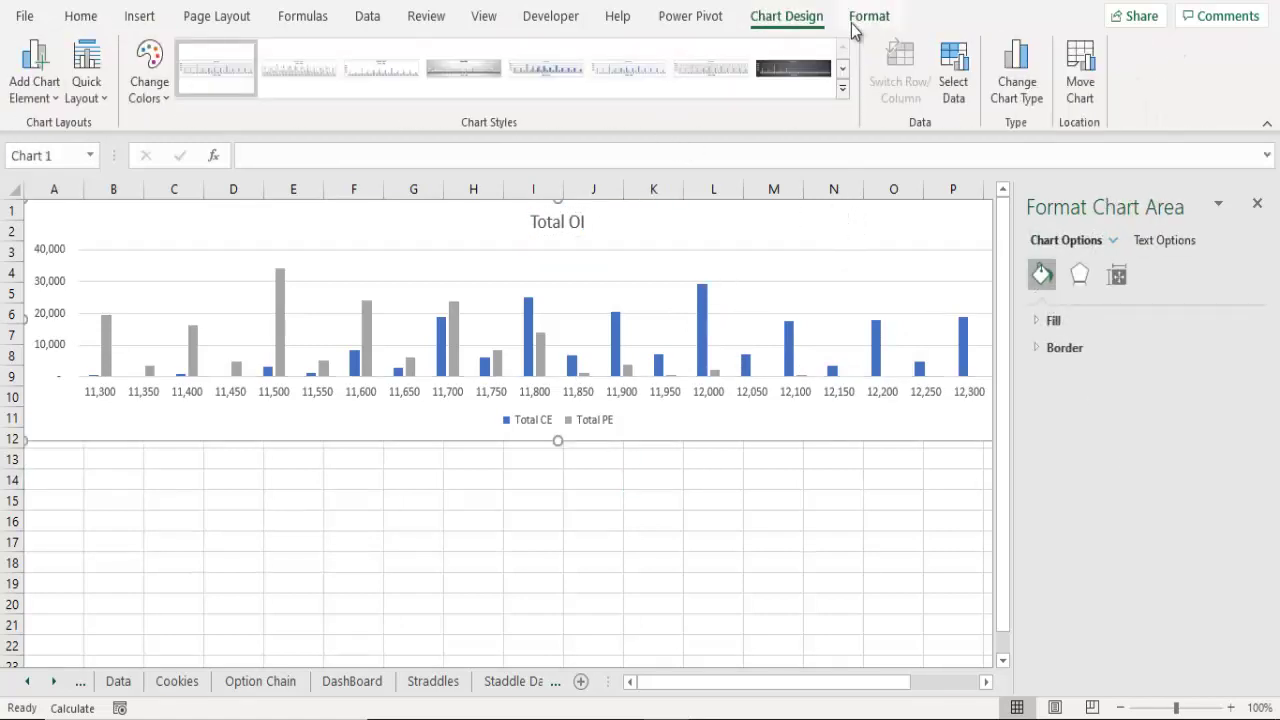
{"action": "left_click", "coordinate": [840, 90]}
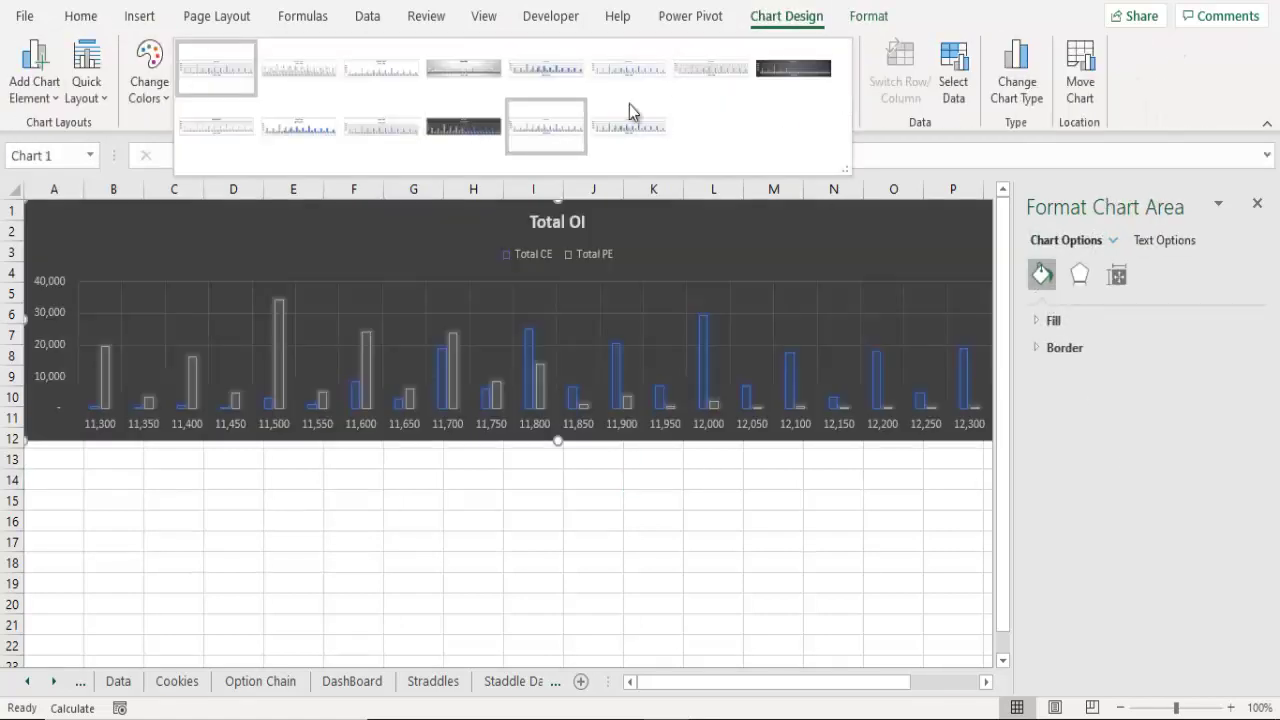
{"action": "left_click", "coordinate": [789, 79]}
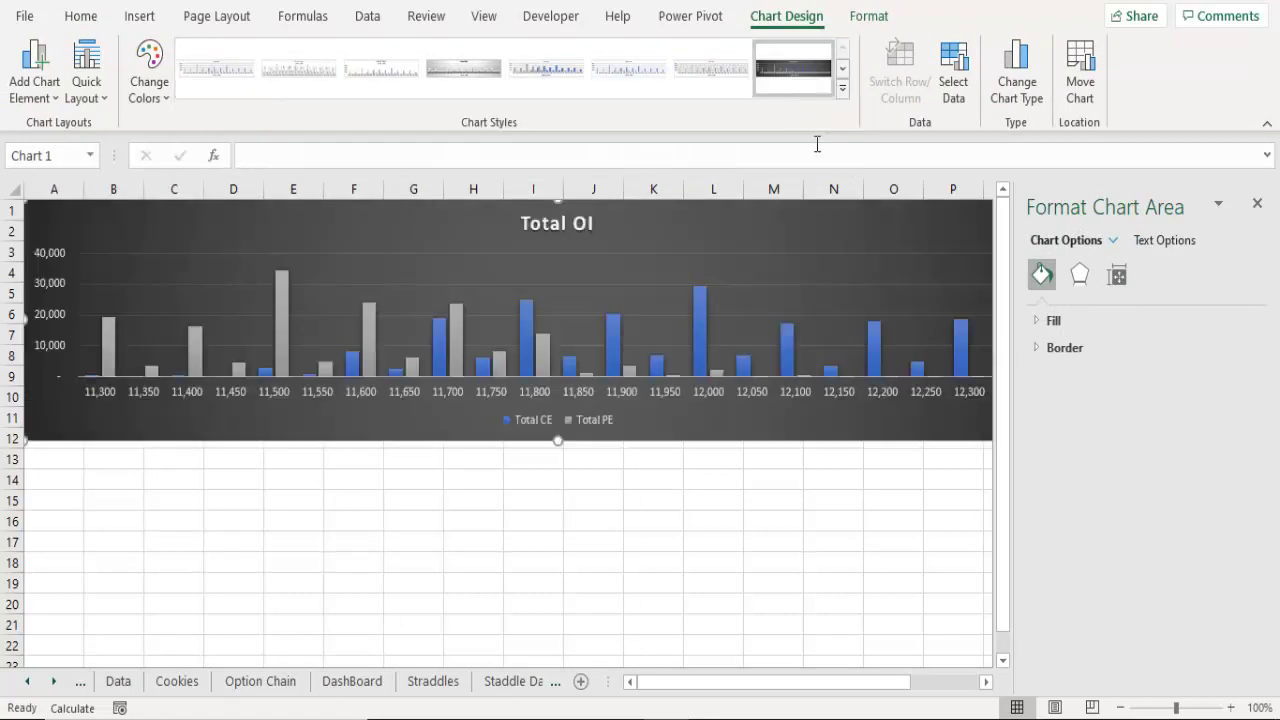
{"action": "left_click", "coordinate": [762, 508]}
{"action": "left_click", "coordinate": [1258, 202]}
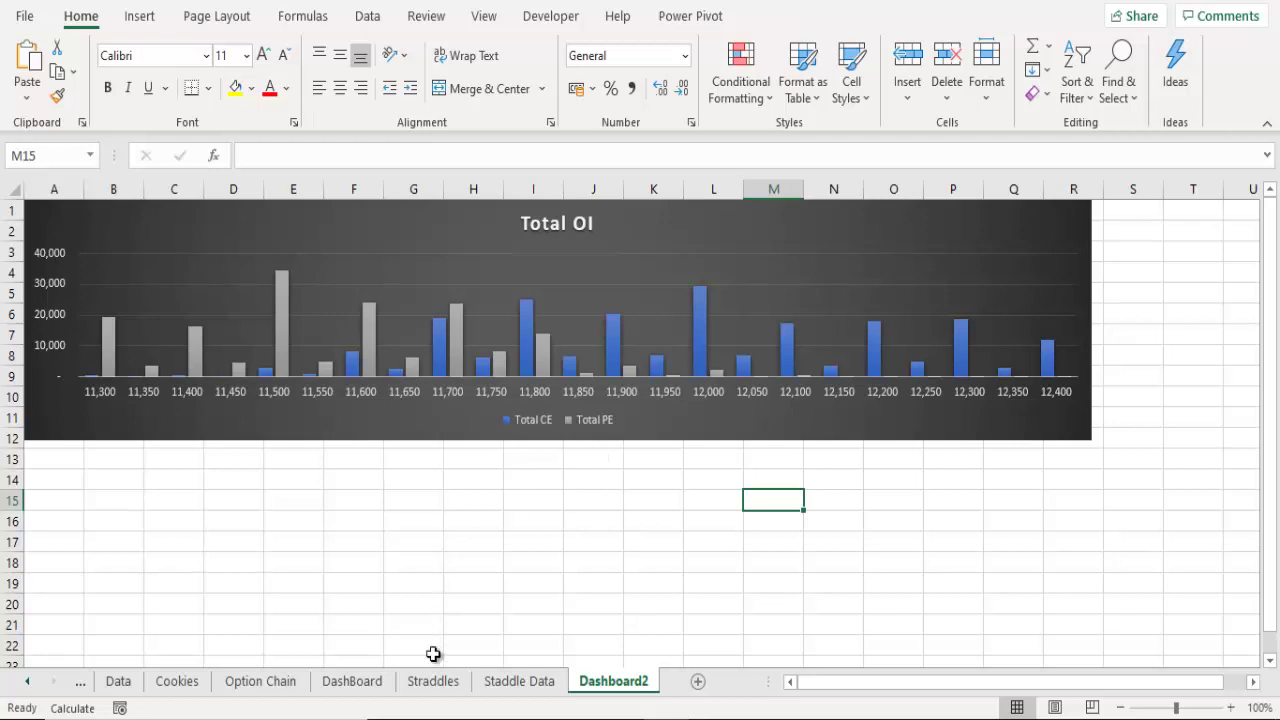
- On Option Chain, select Strike Price I4:I27 together with the Change CE and Change PE columns
{"action": "left_click", "coordinate": [262, 684]}
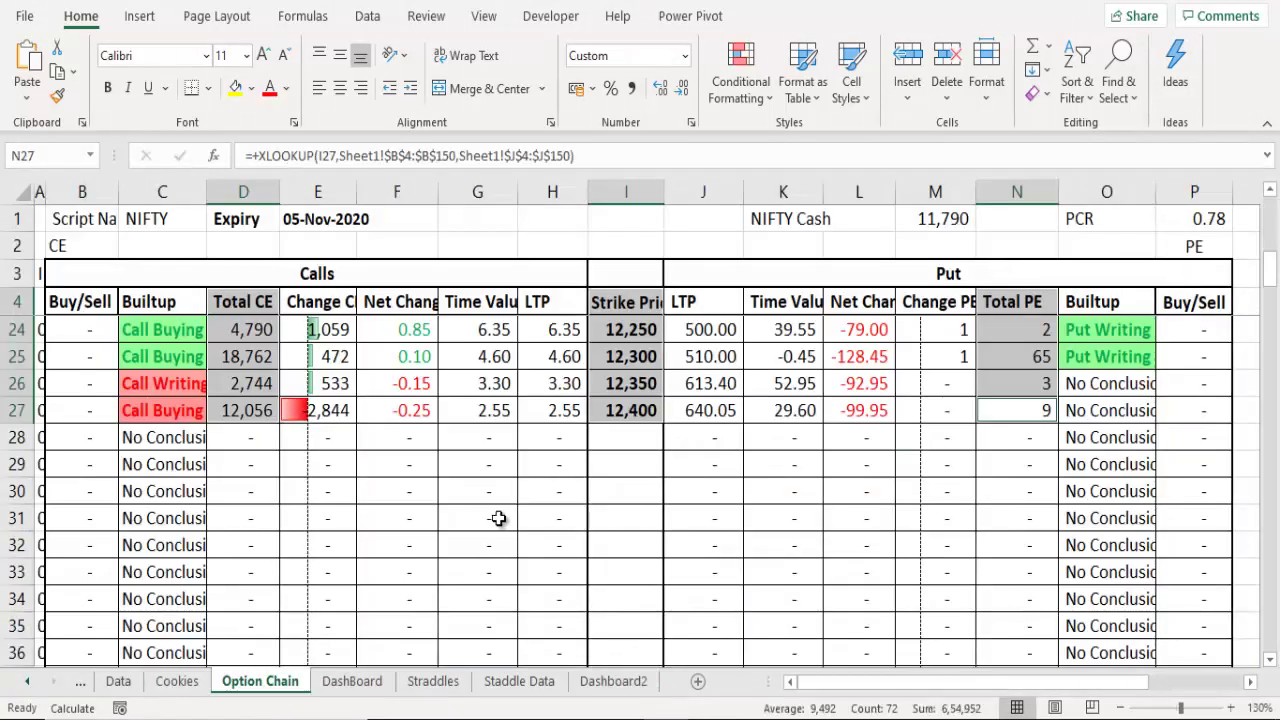
{"action": "left_click", "coordinate": [618, 305]}
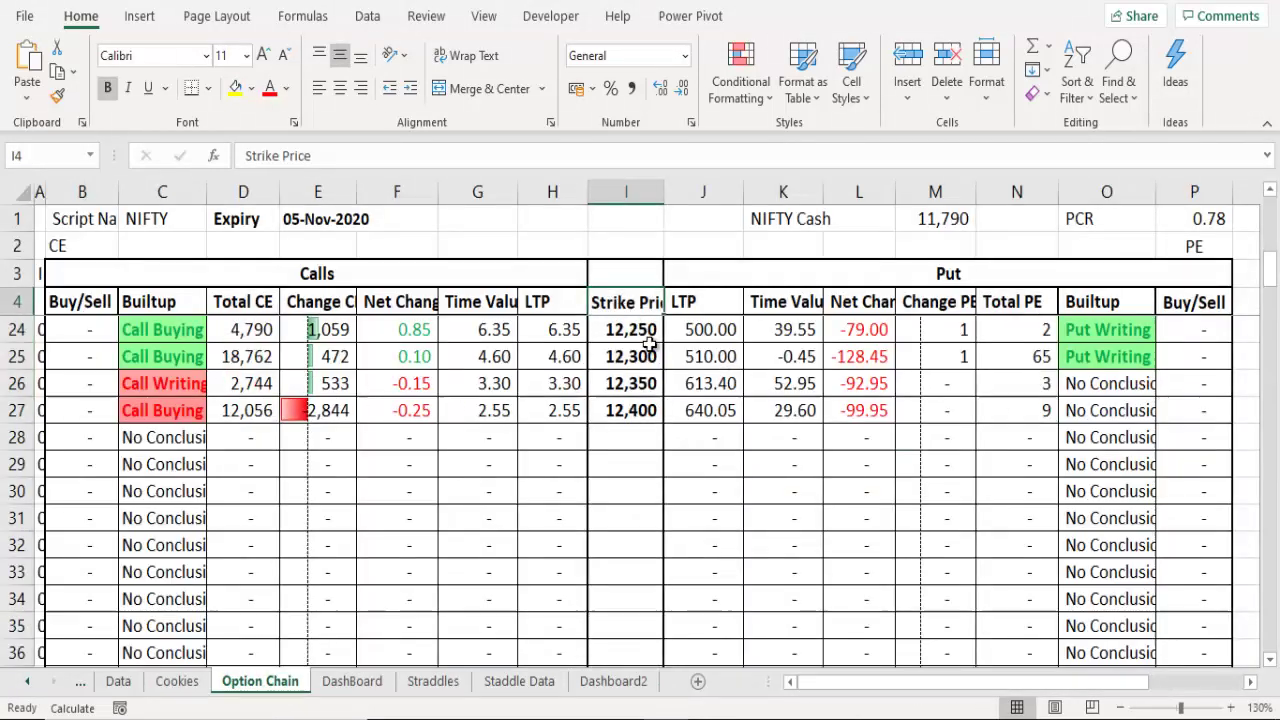
{"action": "left_click", "coordinate": [643, 409]}
{"action": "key", "text": "ctrl+shift+Up"}
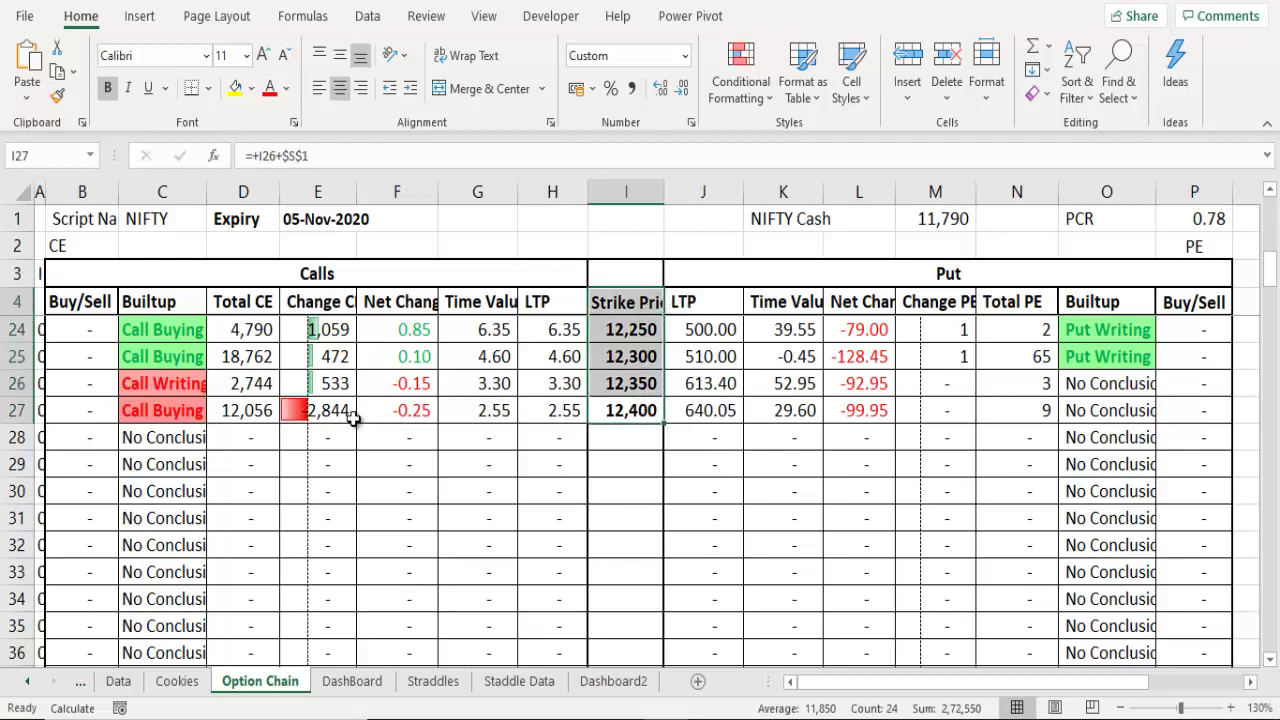
{"action": "left_click", "coordinate": [327, 421], "text": "ctrl"}
{"action": "key", "text": "ctrl+shift+Up"}
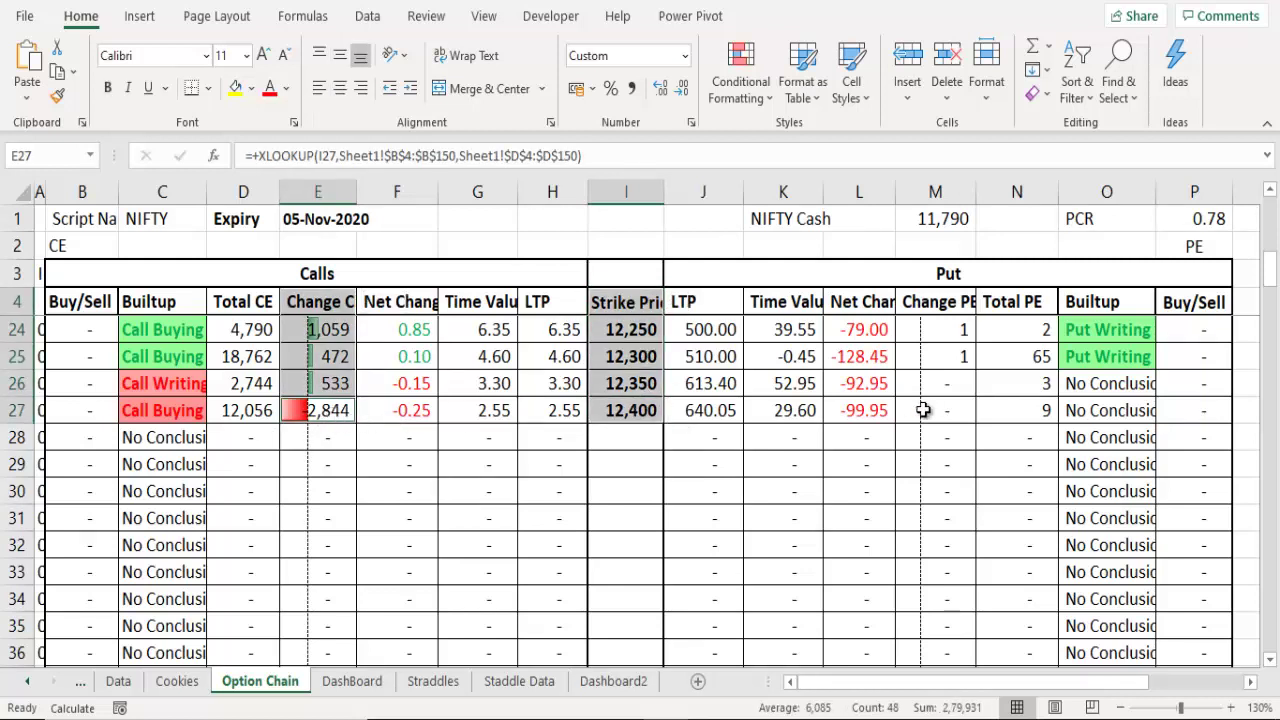
{"action": "left_click", "coordinate": [969, 420], "text": "ctrl"}
{"action": "key", "text": "ctrl+shift+Up"}
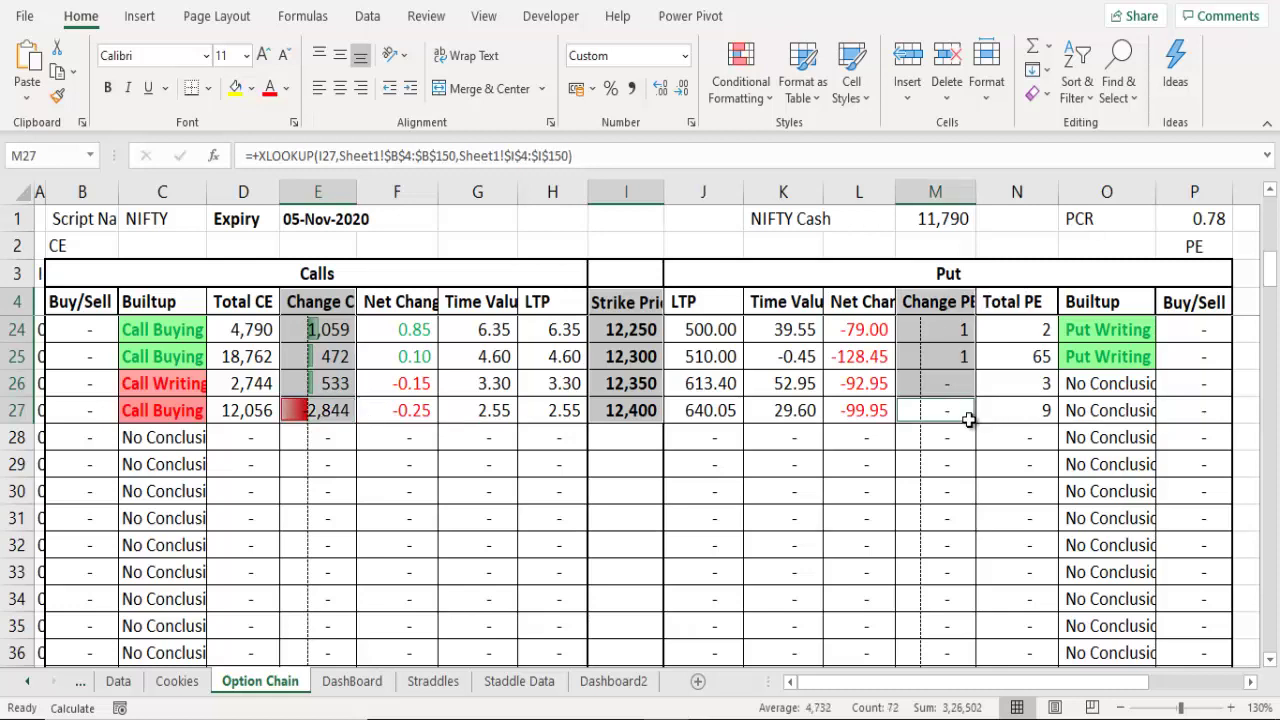
{"action": "left_click", "coordinate": [366, 16]}
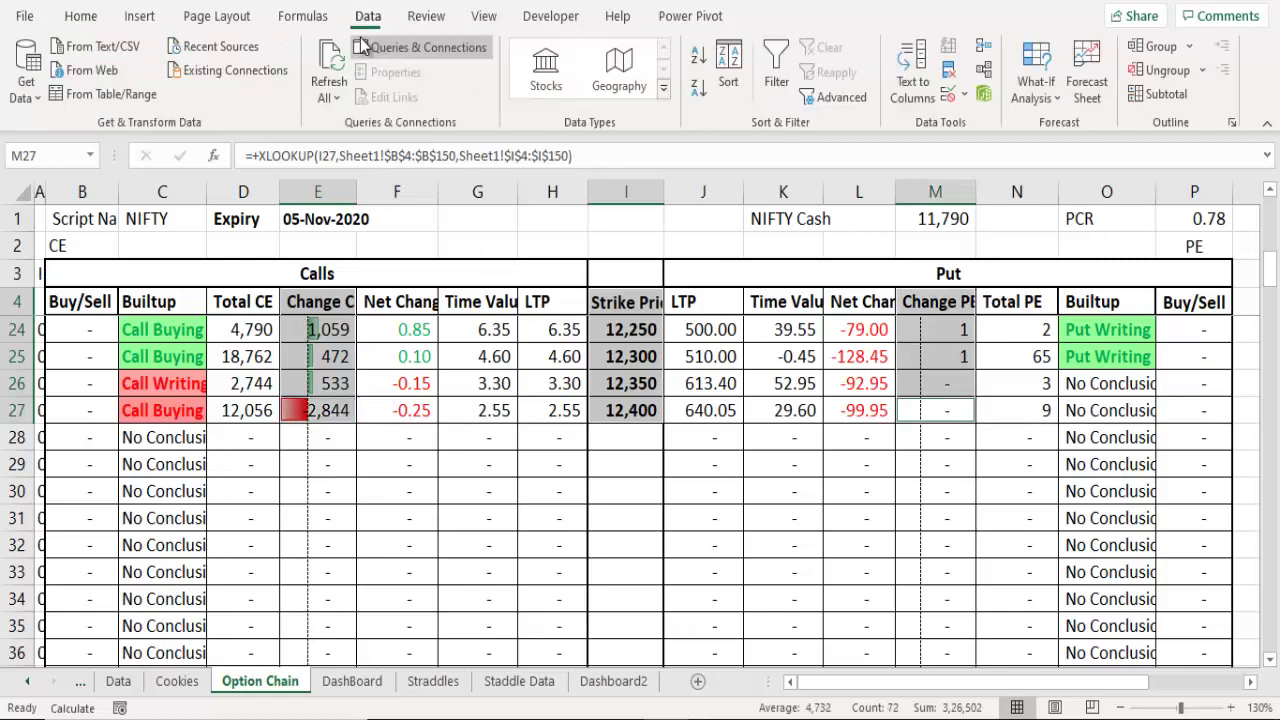
- Insert a recommended Clustered Column chart and remove its Strike Price series
{"action": "left_click", "coordinate": [139, 16]}
{"action": "left_click", "coordinate": [446, 75]}
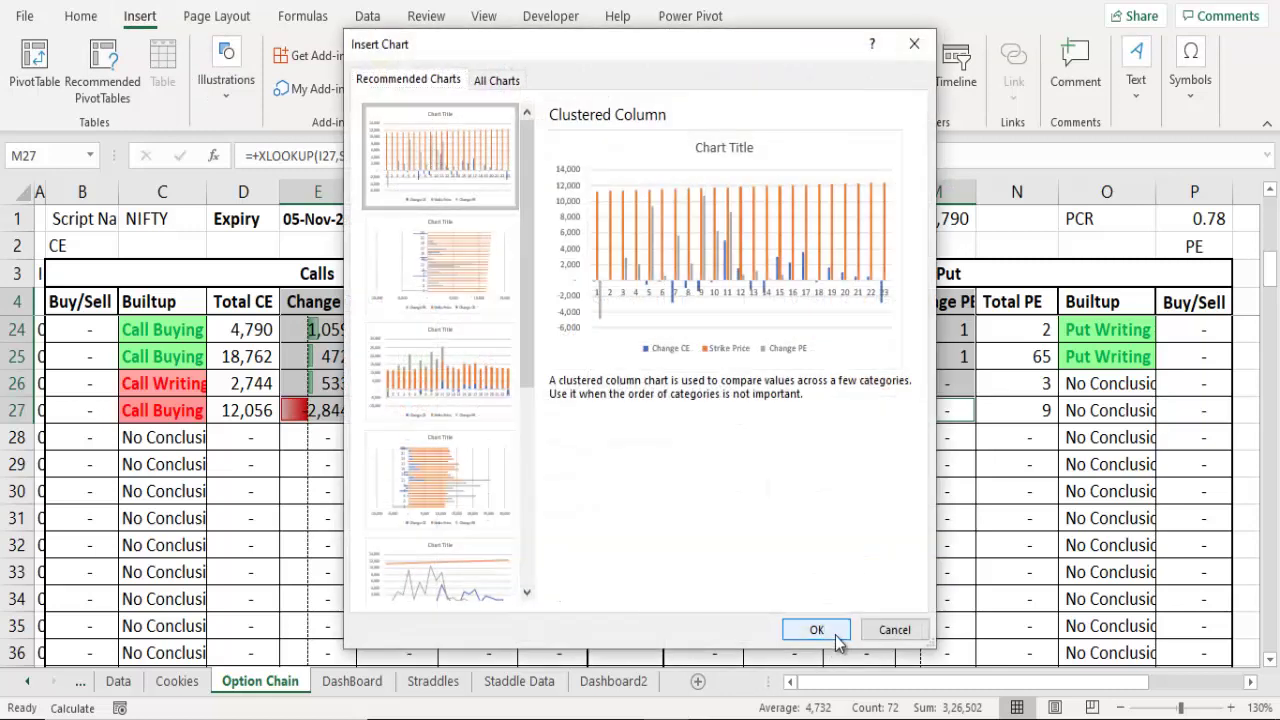
{"action": "left_click", "coordinate": [836, 638]}
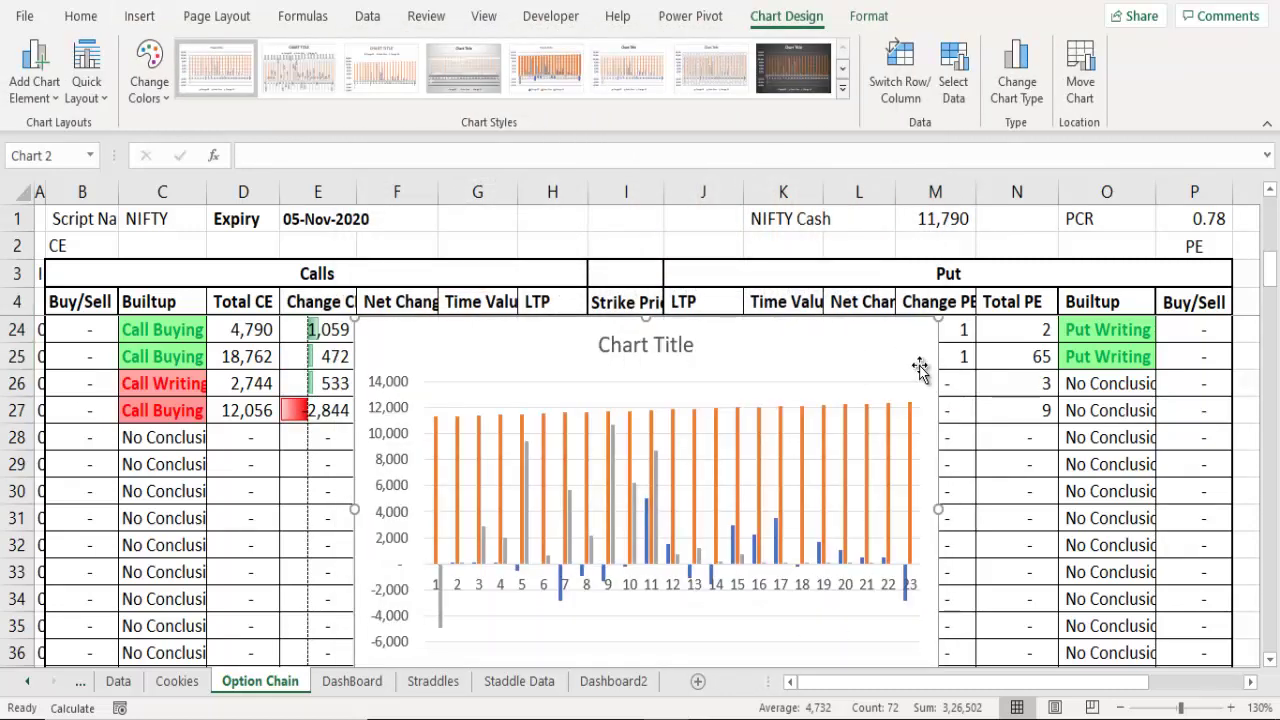
{"action": "left_click", "coordinate": [964, 410]}
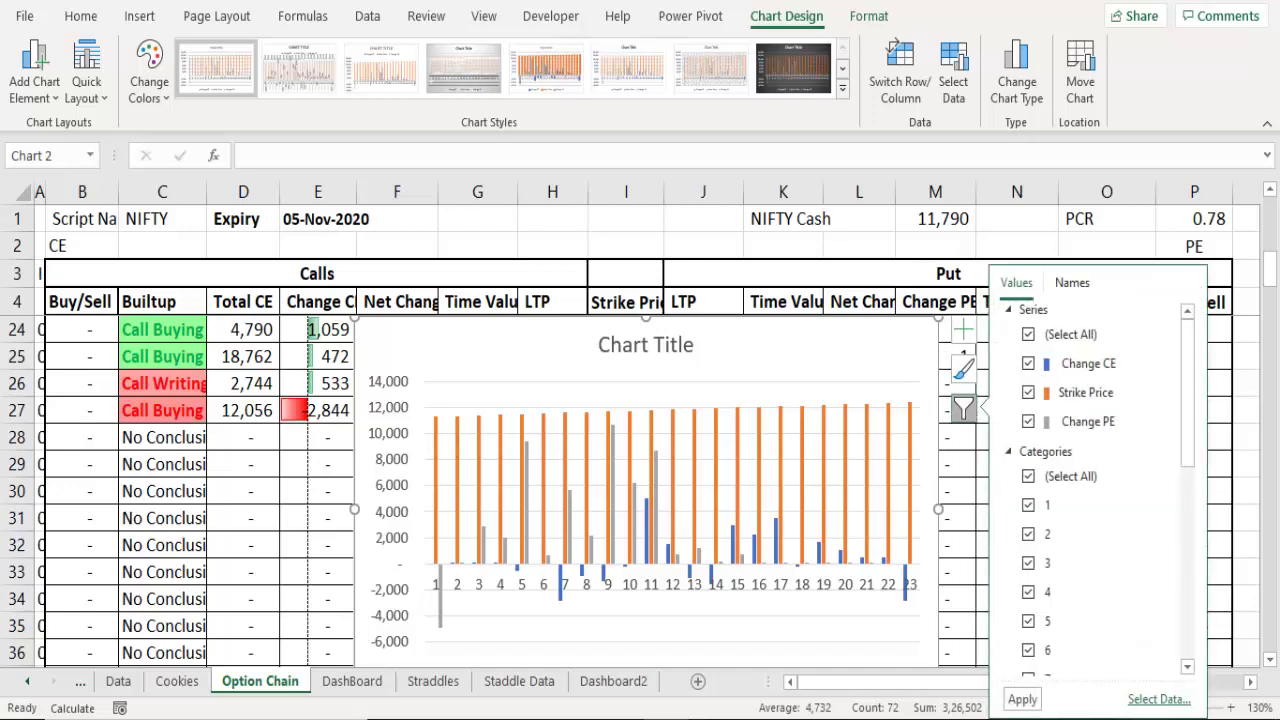
{"action": "left_click", "coordinate": [1160, 699]}
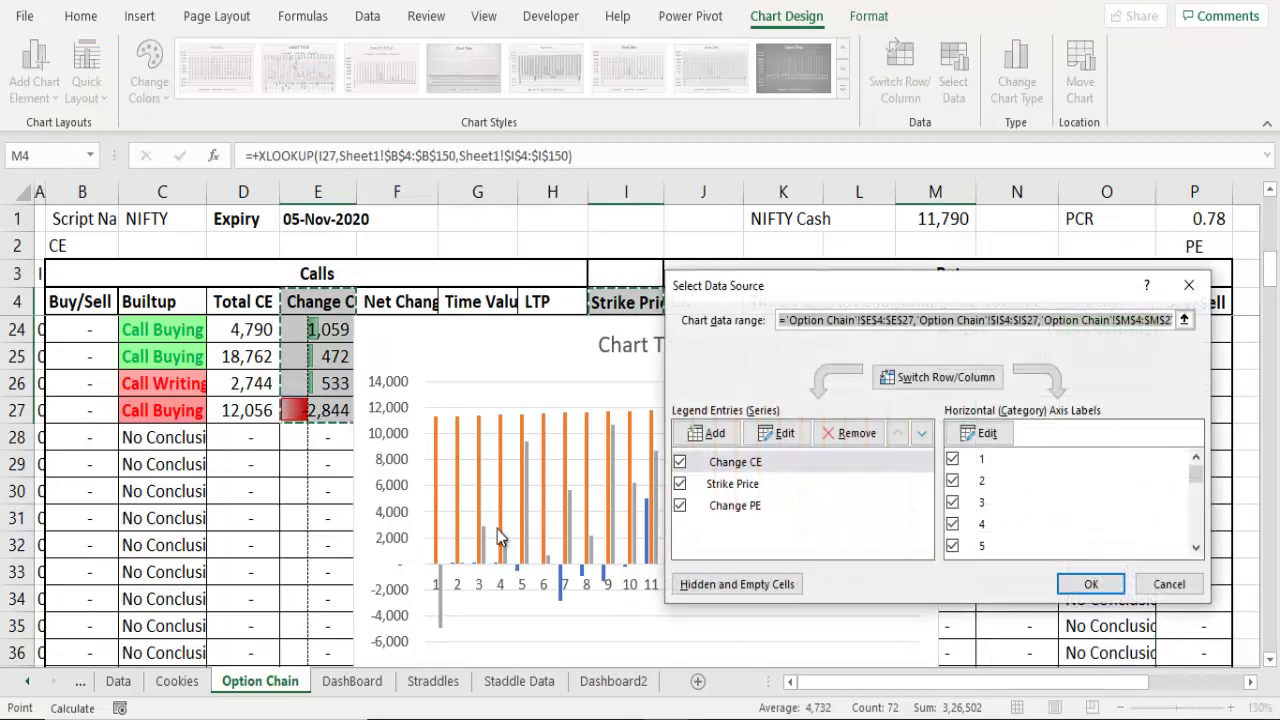
{"action": "left_click", "coordinate": [681, 484]}
- Set the chart's horizontal axis labels to strike prices I5:I27, excluding the header
{"action": "left_click", "coordinate": [982, 433]}
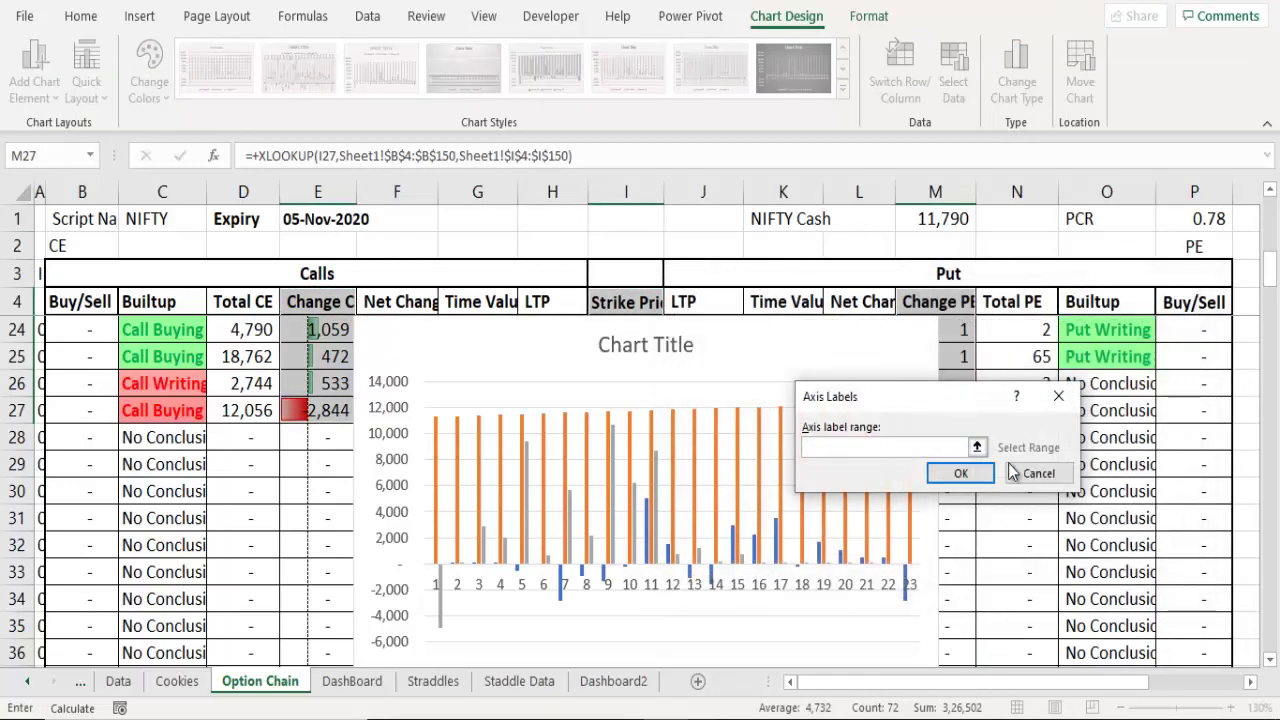
{"action": "left_click", "coordinate": [980, 451]}
{"action": "left_click", "coordinate": [628, 305]}
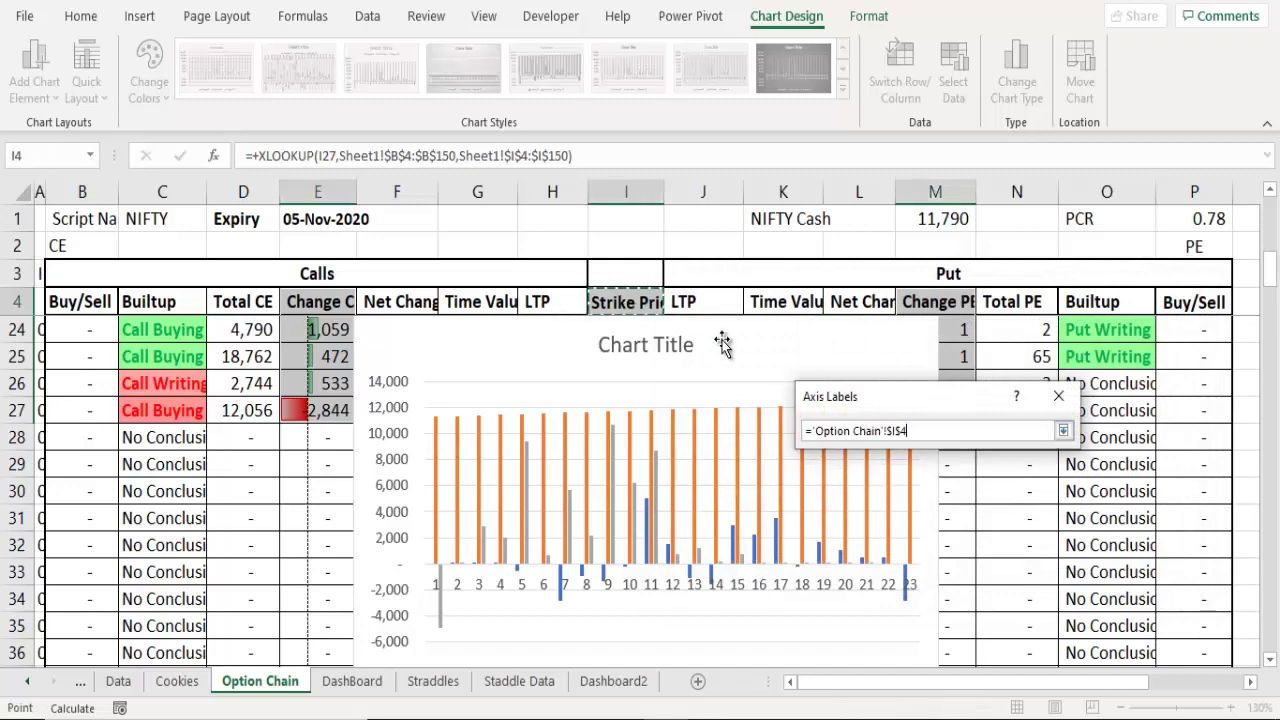
{"action": "scroll", "coordinate": [728, 343], "scroll_direction": "up", "scroll_amount": 6}
{"action": "scroll", "coordinate": [728, 343], "scroll_direction": "down", "scroll_amount": 3}
{"action": "scroll", "coordinate": [723, 340], "scroll_direction": "down", "scroll_amount": 1}
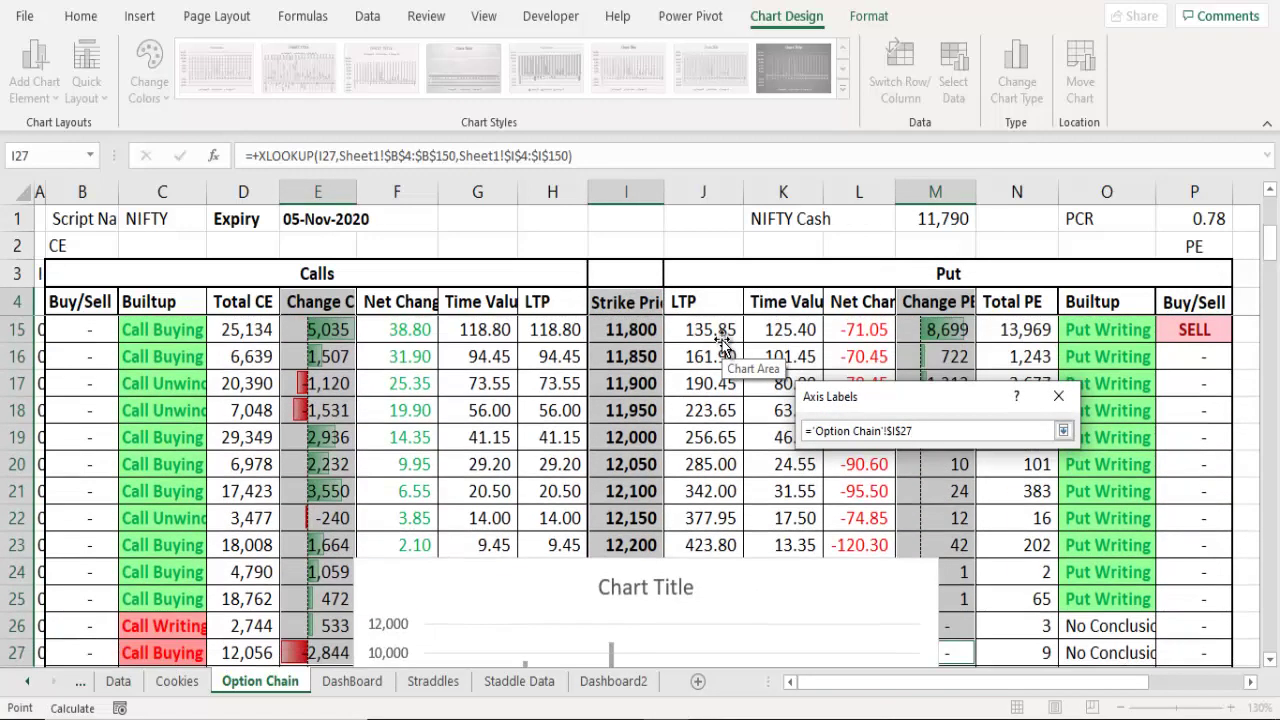
{"action": "key", "text": "ctrl+shift+Up"}
{"action": "key", "text": "shift+Down"}
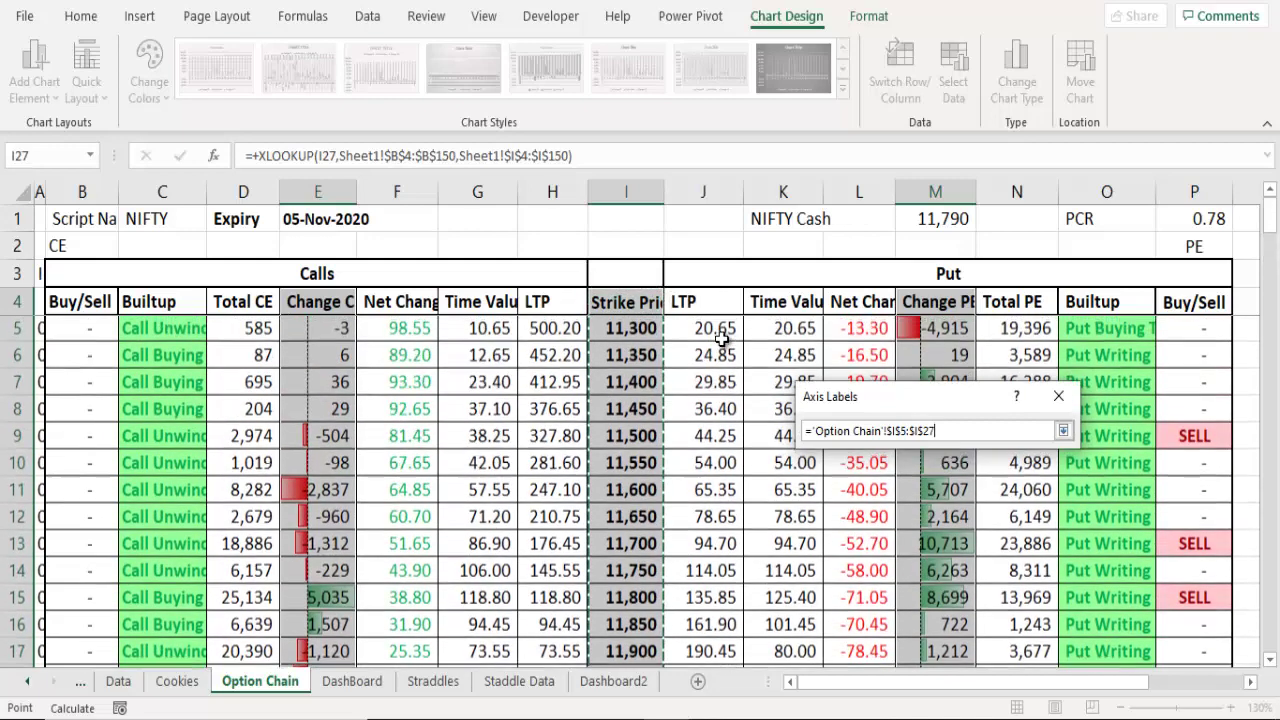
{"action": "left_click", "coordinate": [1064, 433]}
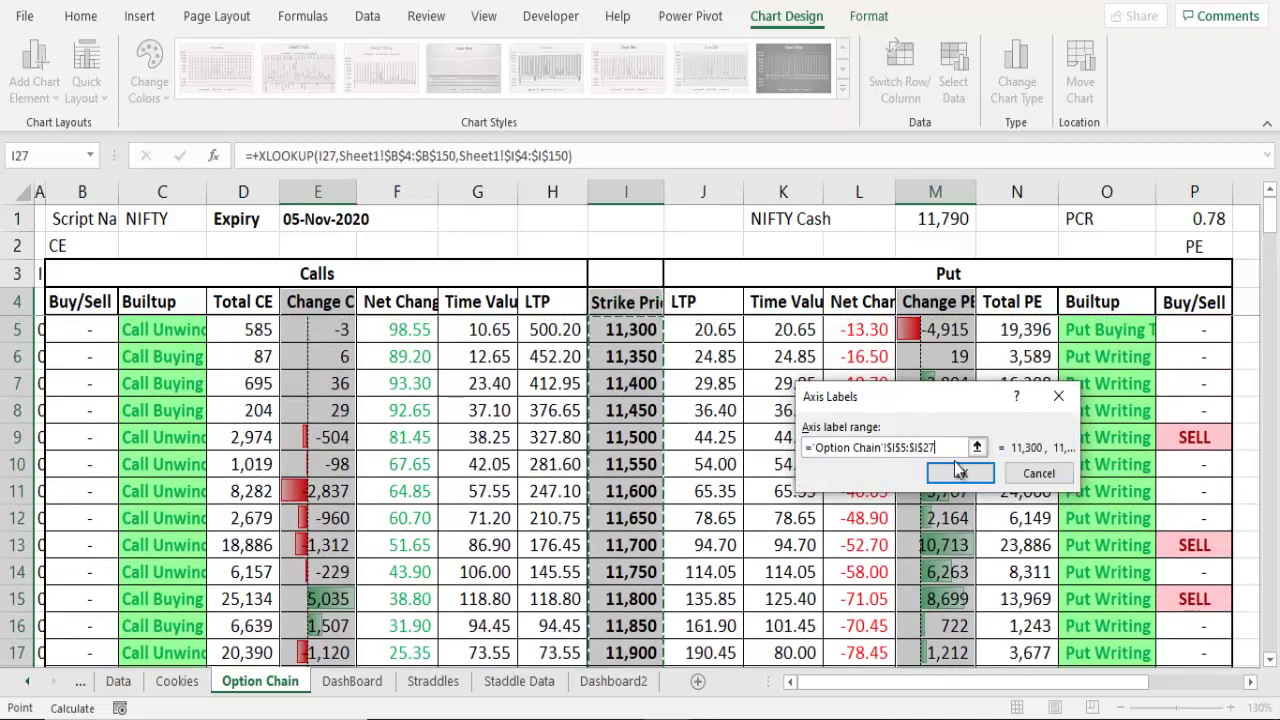
{"action": "left_click", "coordinate": [960, 474]}
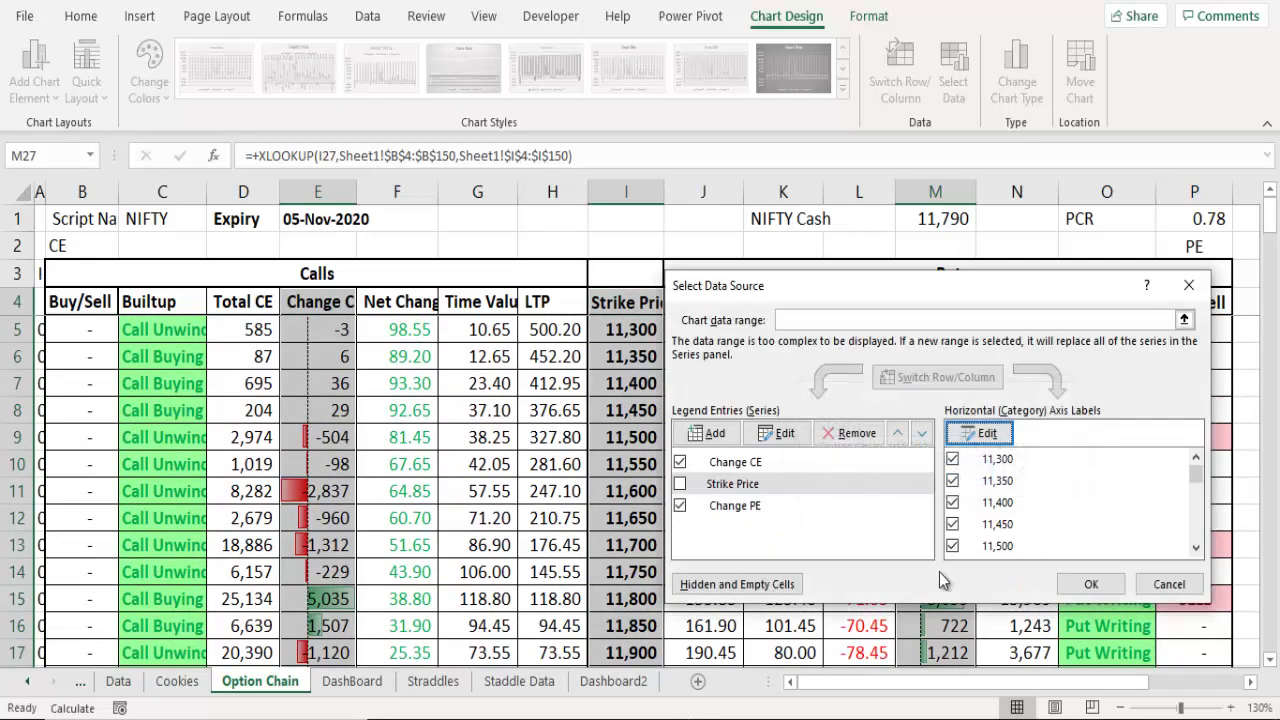
{"action": "left_click", "coordinate": [1091, 584]}
- Cut the change chart from Option Chain and go to Dashboard2
{"action": "scroll", "coordinate": [636, 497], "scroll_direction": "down", "scroll_amount": 10}
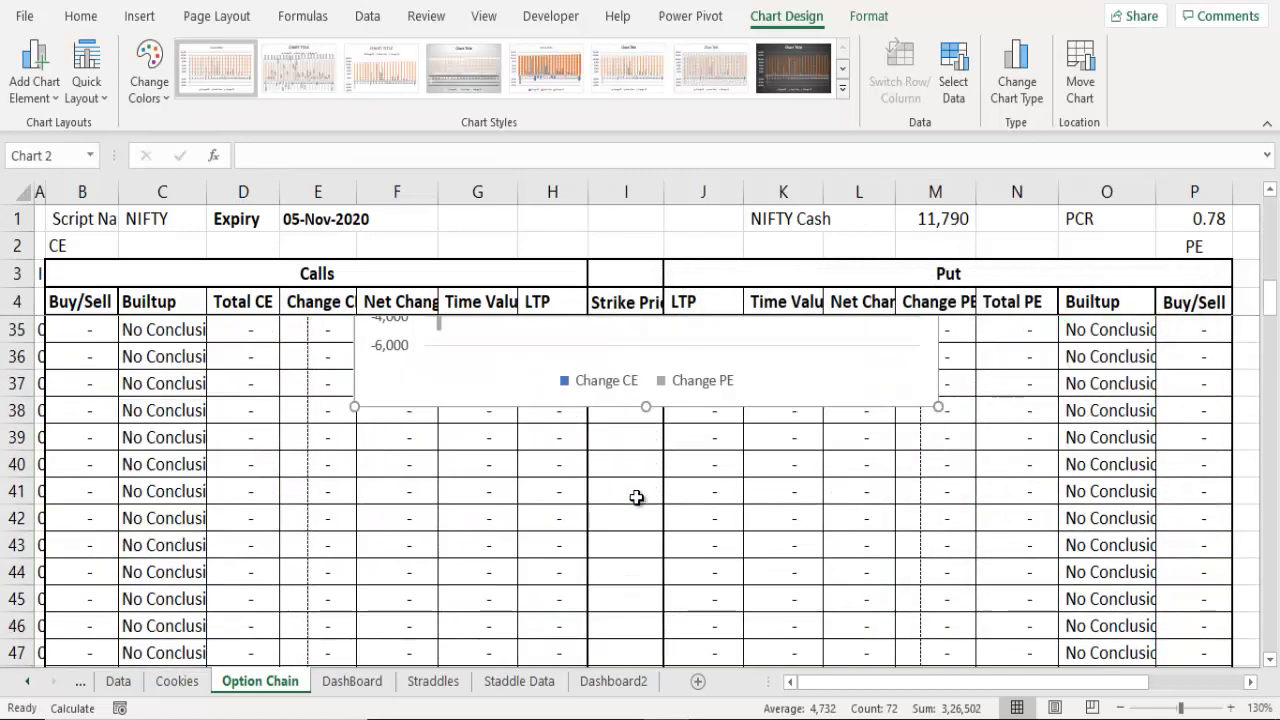
{"action": "scroll", "coordinate": [636, 497], "scroll_direction": "up", "scroll_amount": 3}
{"action": "scroll", "coordinate": [705, 498], "scroll_direction": "up", "scroll_amount": 1}
{"action": "scroll", "coordinate": [718, 512], "scroll_direction": "up", "scroll_amount": 1}
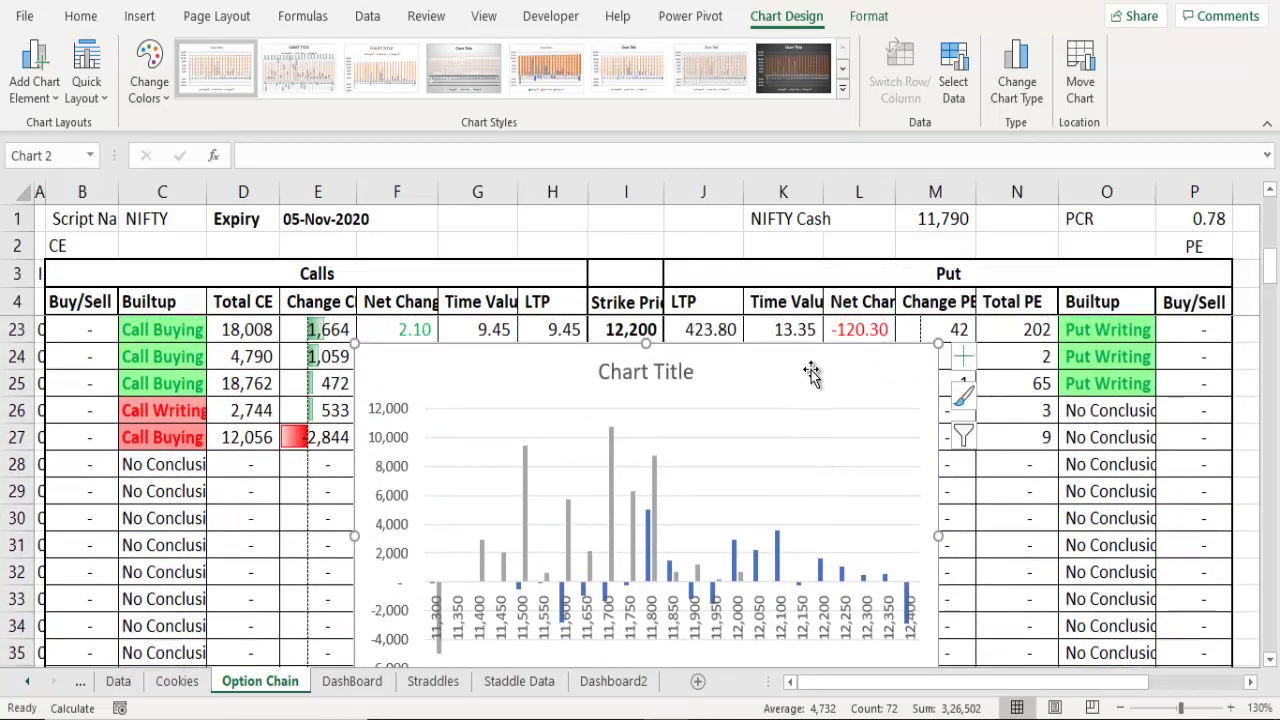
{"action": "key", "text": "Delete"}
{"action": "left_click", "coordinate": [607, 681]}
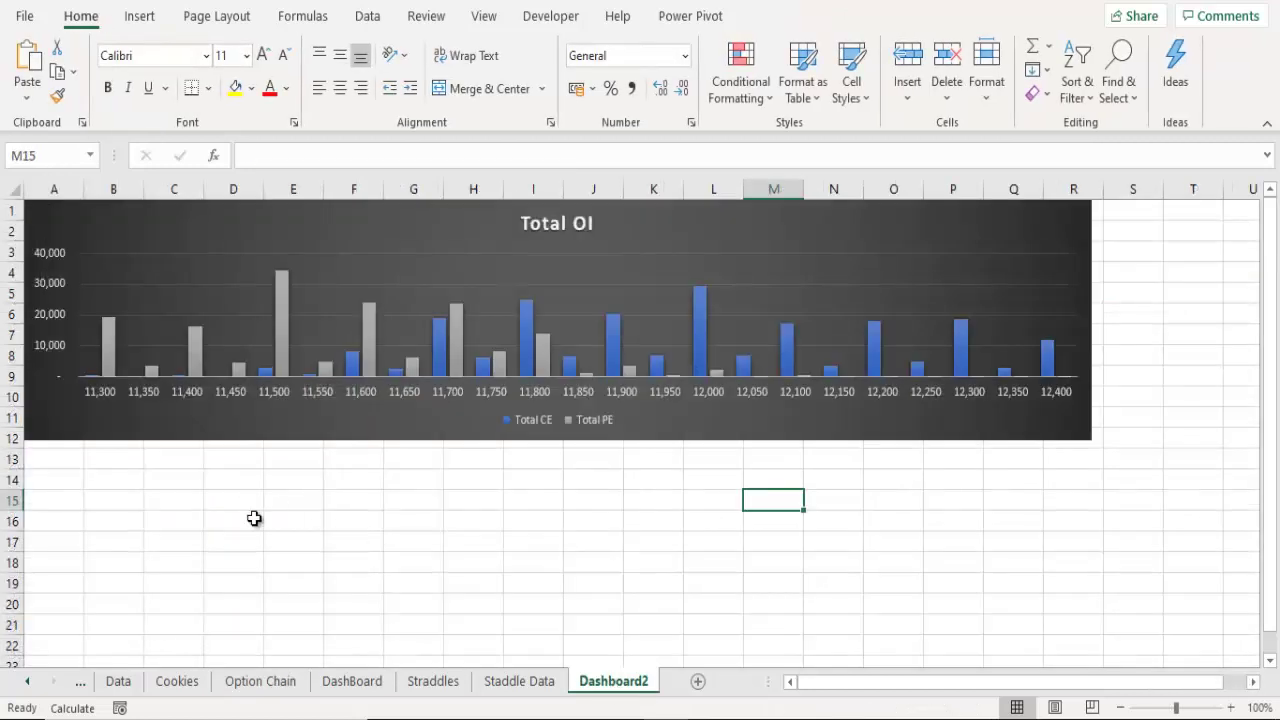
- Paste the chart at A13 below Total OI, widen it to match, and apply the dark style
{"action": "left_click", "coordinate": [48, 462]}
{"action": "key", "text": "ctrl+v"}
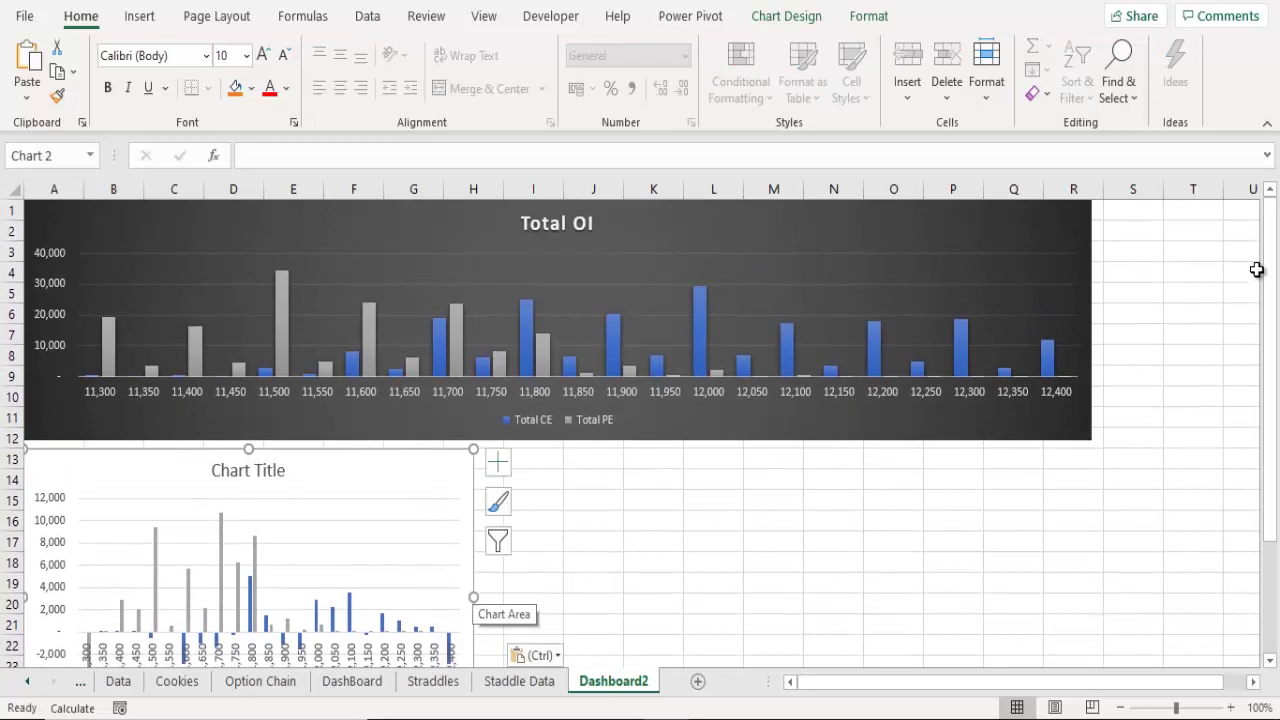
{"action": "left_click", "coordinate": [1267, 127]}
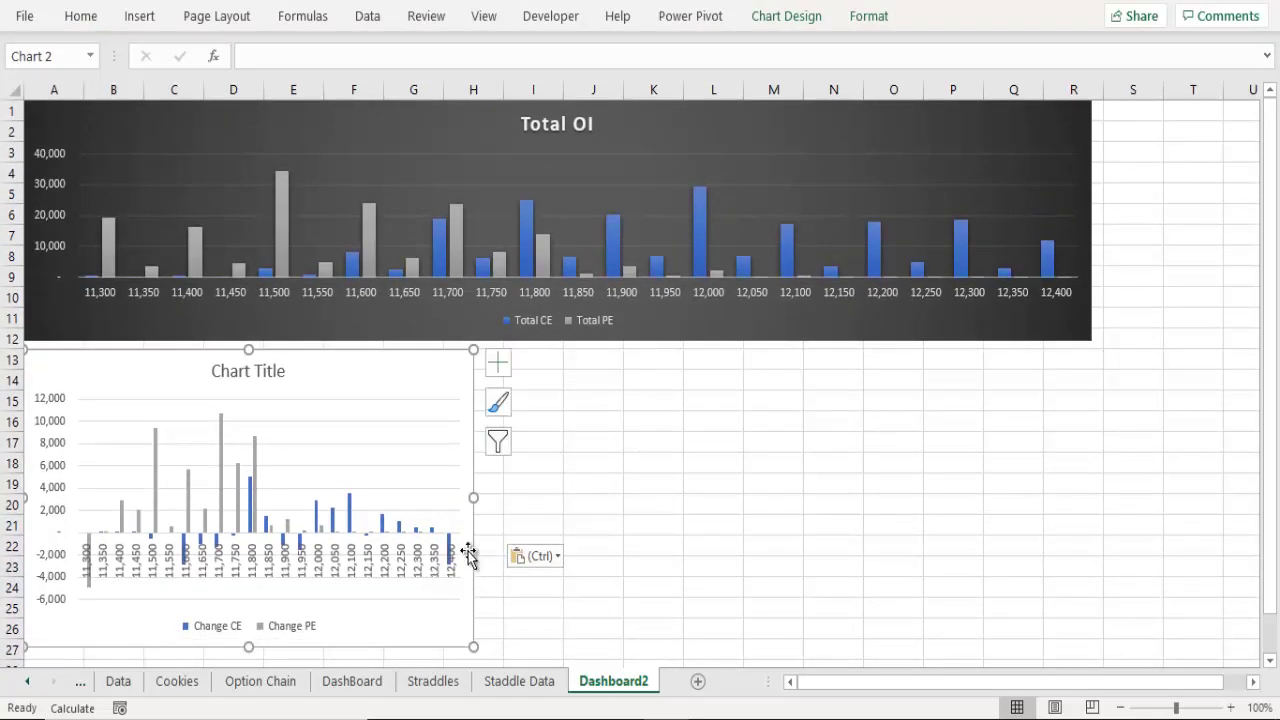
{"action": "left_click_drag", "start_coordinate": [475, 500], "coordinate": [1090, 460]}
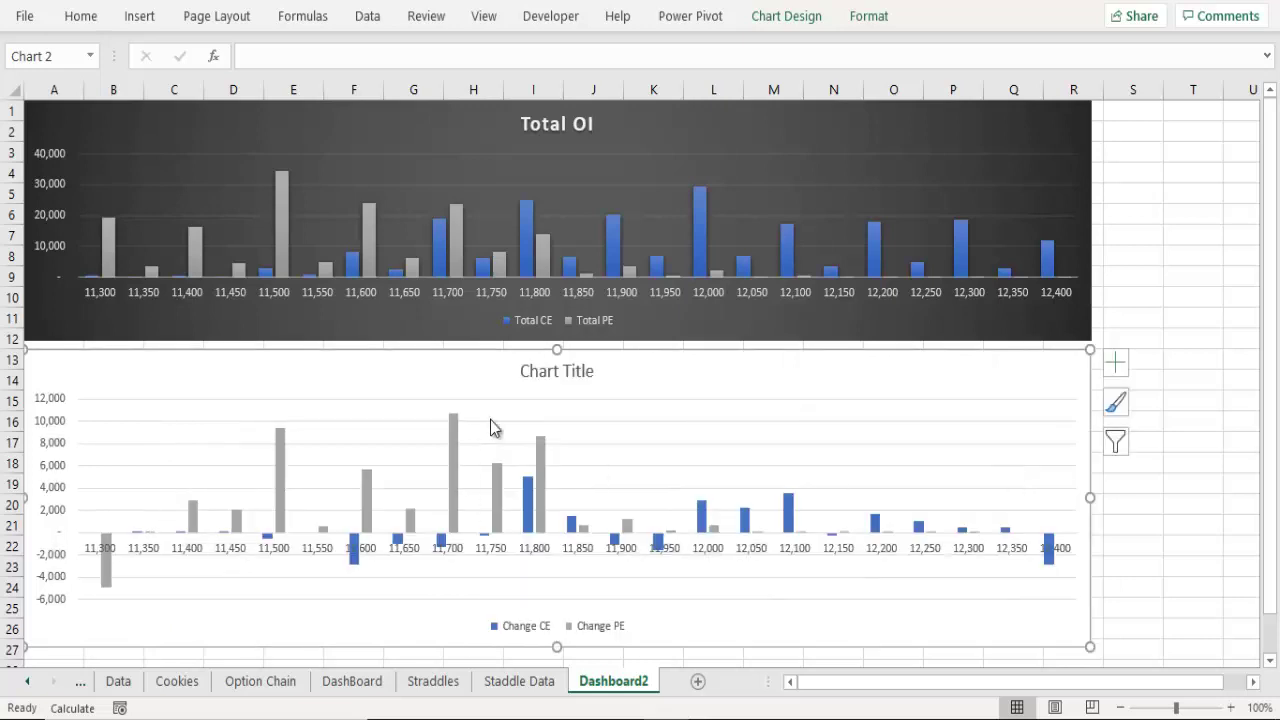
{"action": "left_click", "coordinate": [816, 20]}
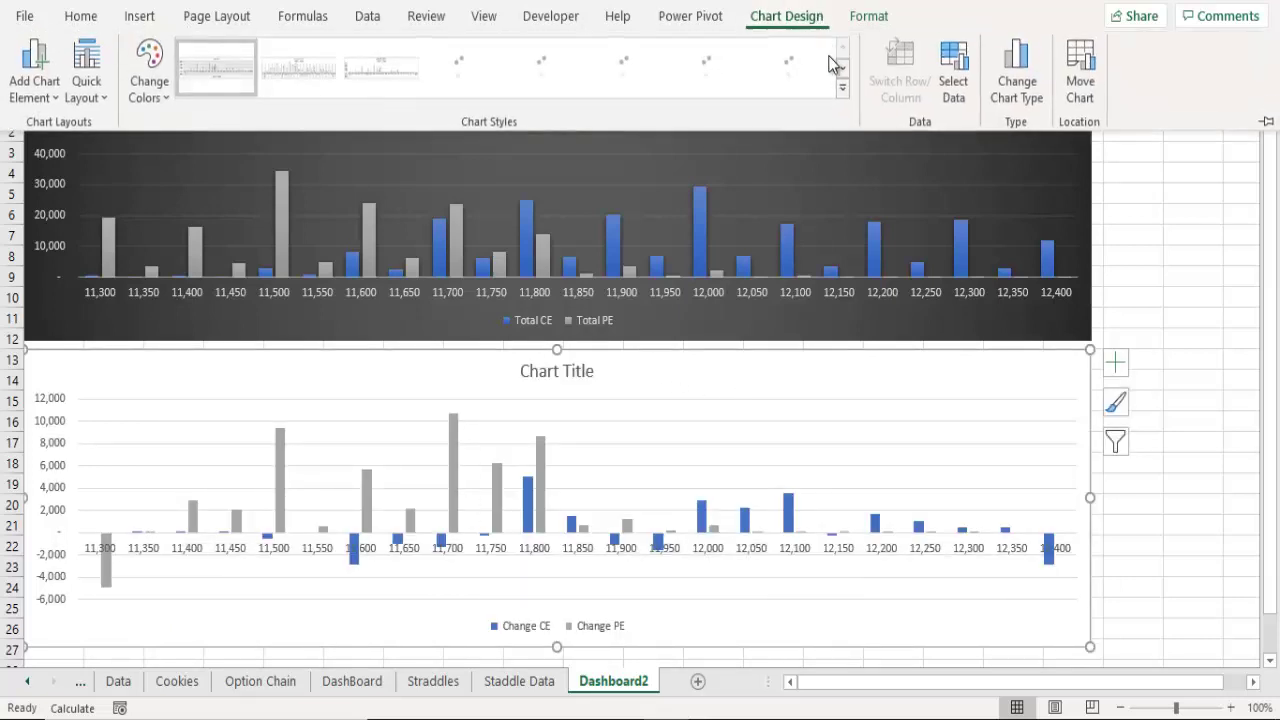
{"action": "left_click", "coordinate": [826, 86]}
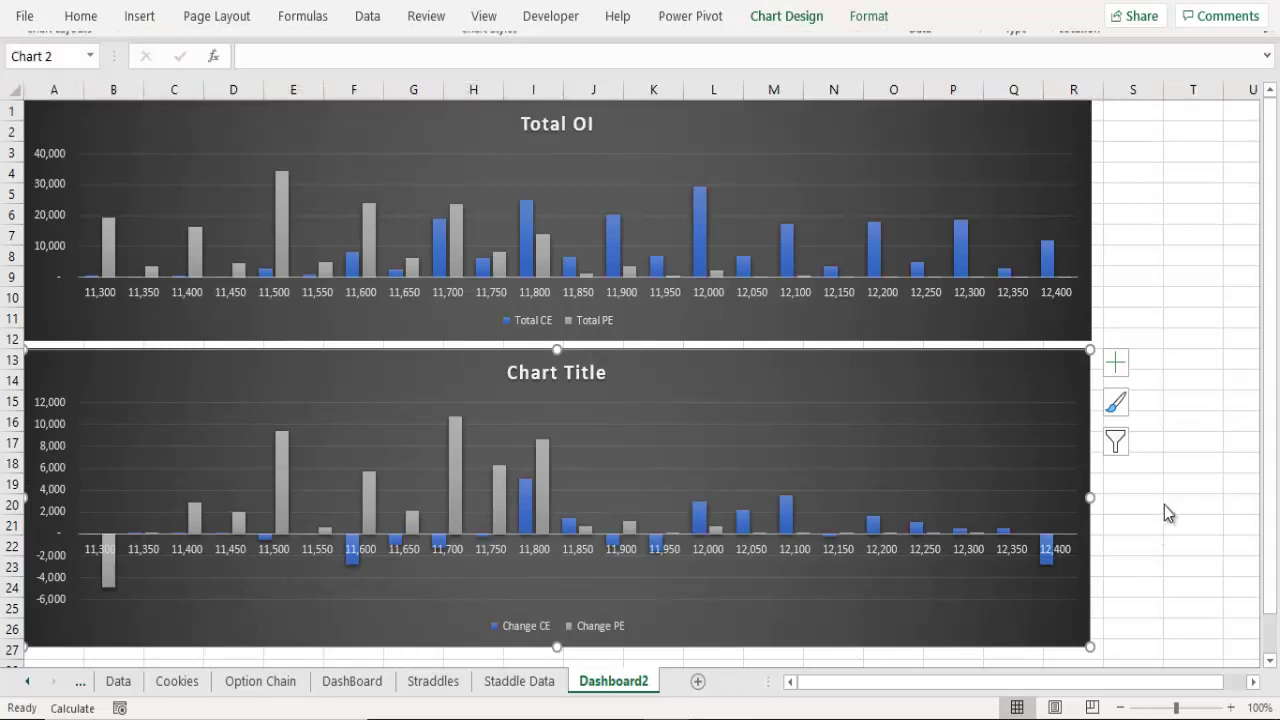
- Retitle the chart 'Change in OI' and close the formatting pane
{"action": "left_click", "coordinate": [548, 375]}
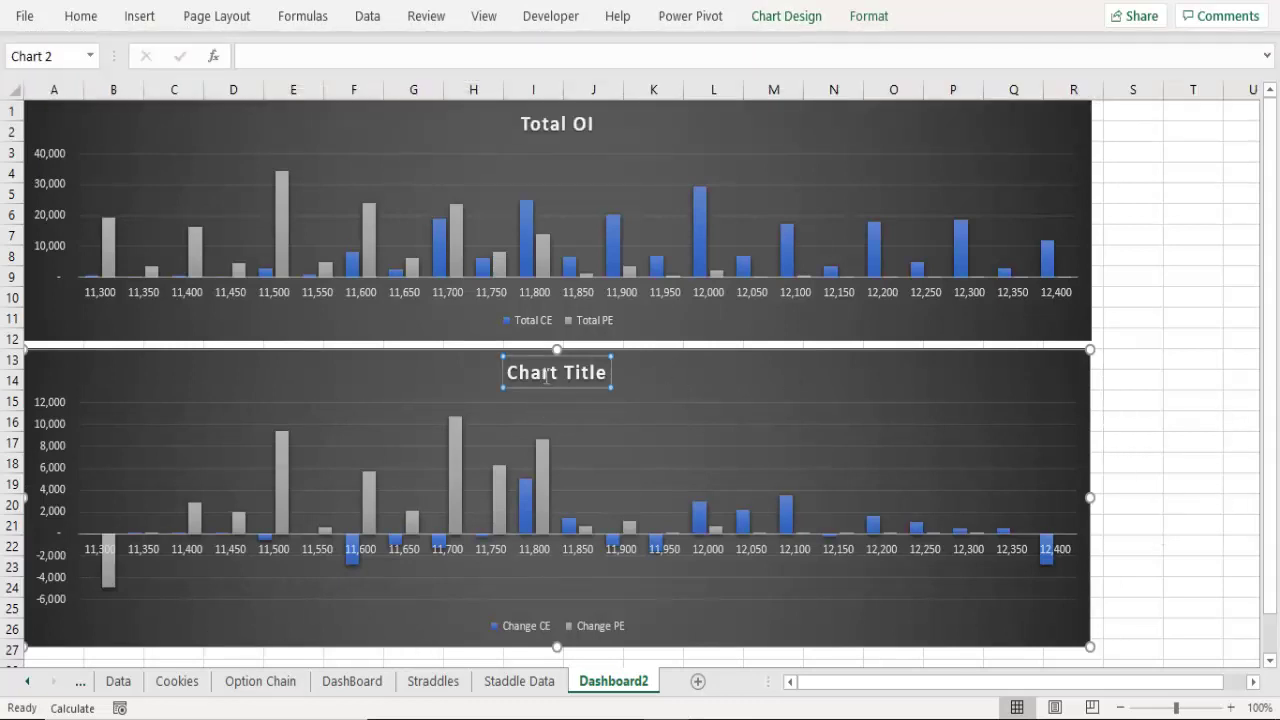
{"action": "double_click", "coordinate": [554, 376]}
{"action": "left_click", "coordinate": [587, 388]}
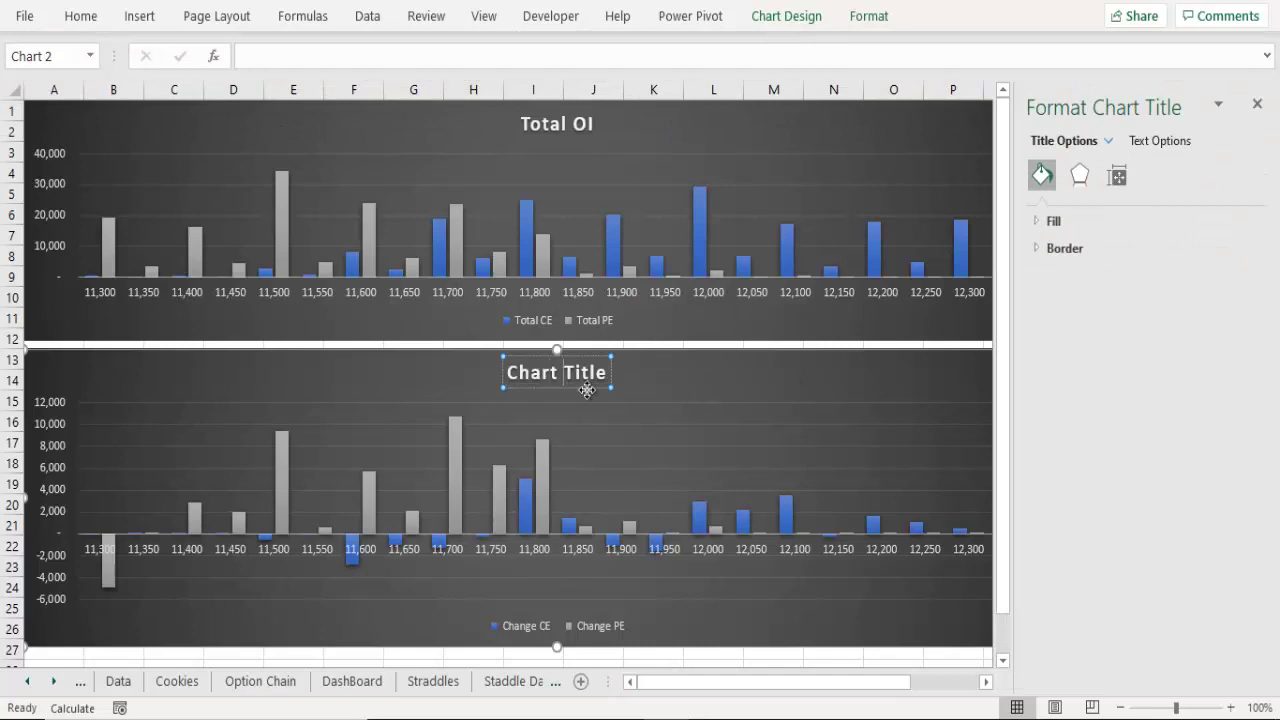
{"action": "key", "text": "ctrl+shift+Right"}
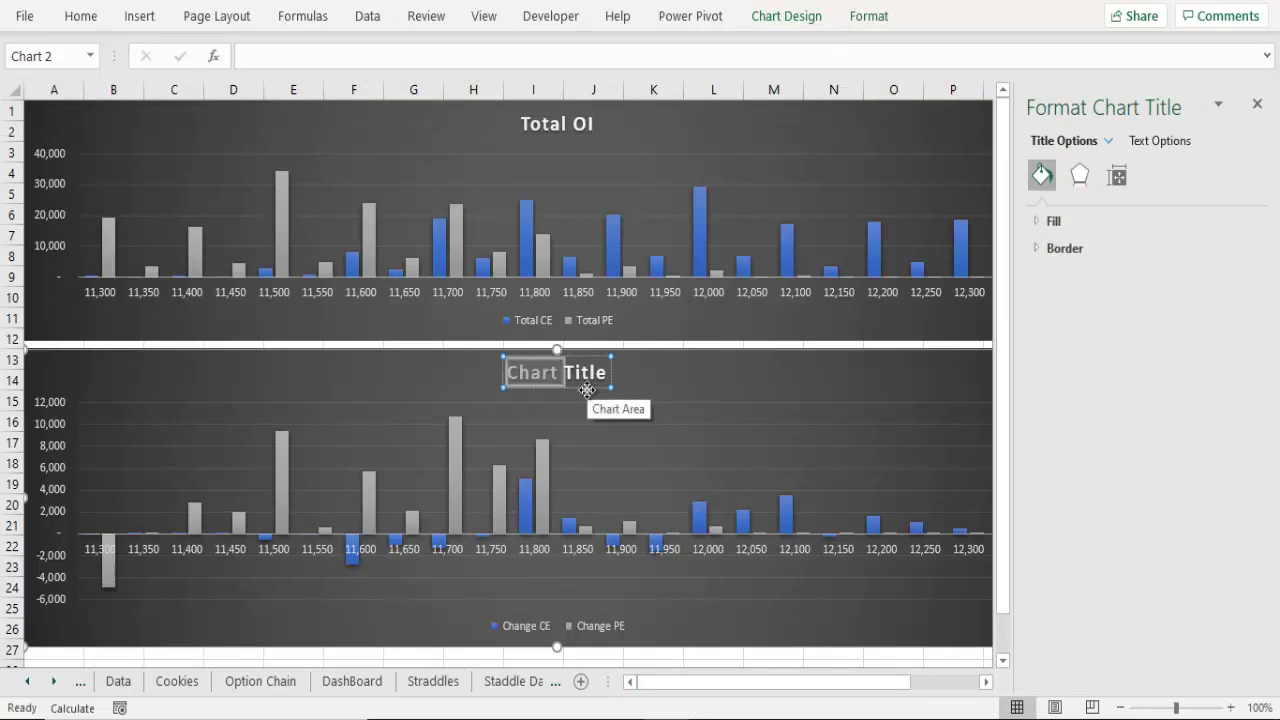
{"action": "key", "text": "ctrl+shift+Right"}
{"action": "type", "text": "Change"}
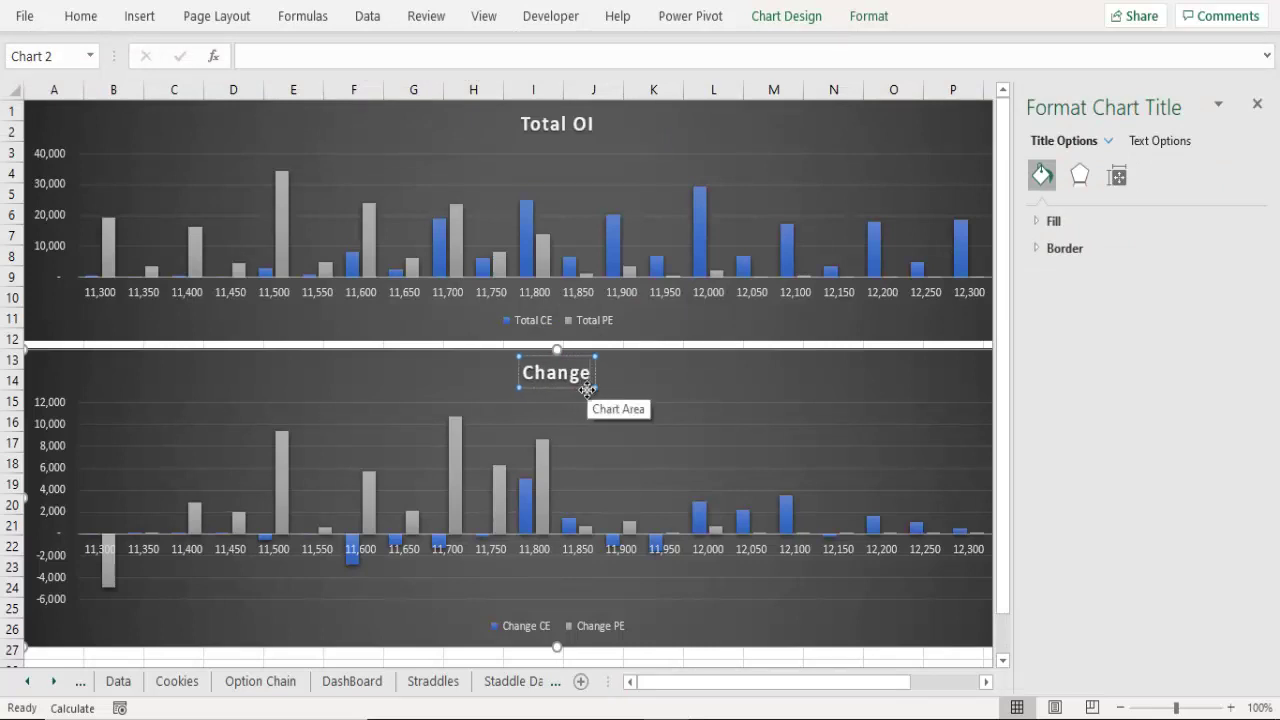
{"action": "type", "text": " in OI"}
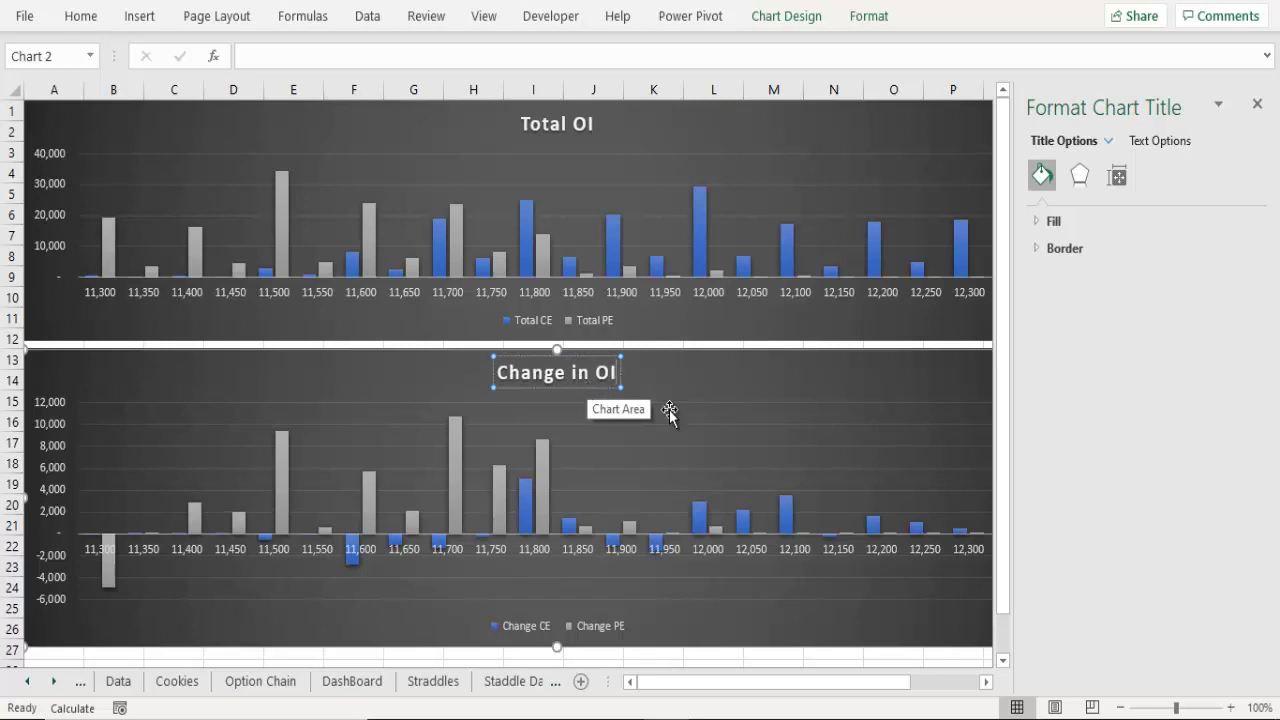
{"action": "left_click", "coordinate": [820, 392]}
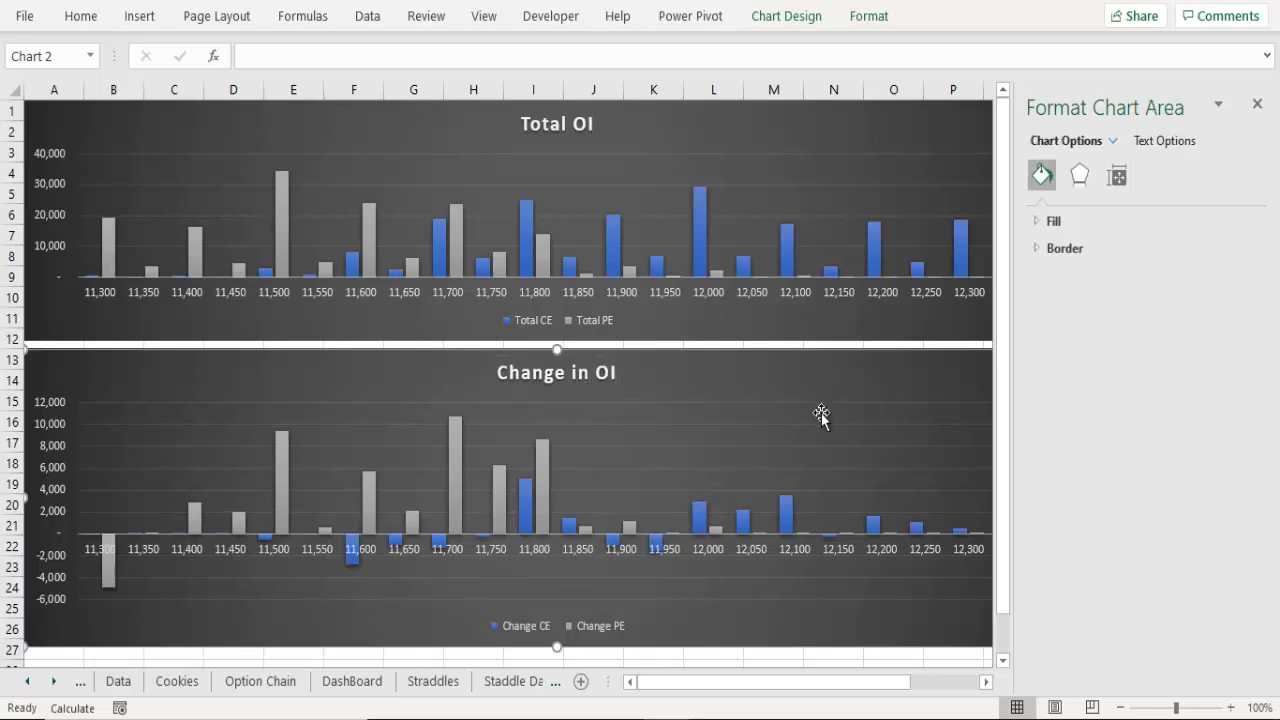
{"action": "left_click", "coordinate": [1257, 104]}
- Go to Sheet1 and select a cell inside its pivot table
{"action": "left_click", "coordinate": [1120, 236]}
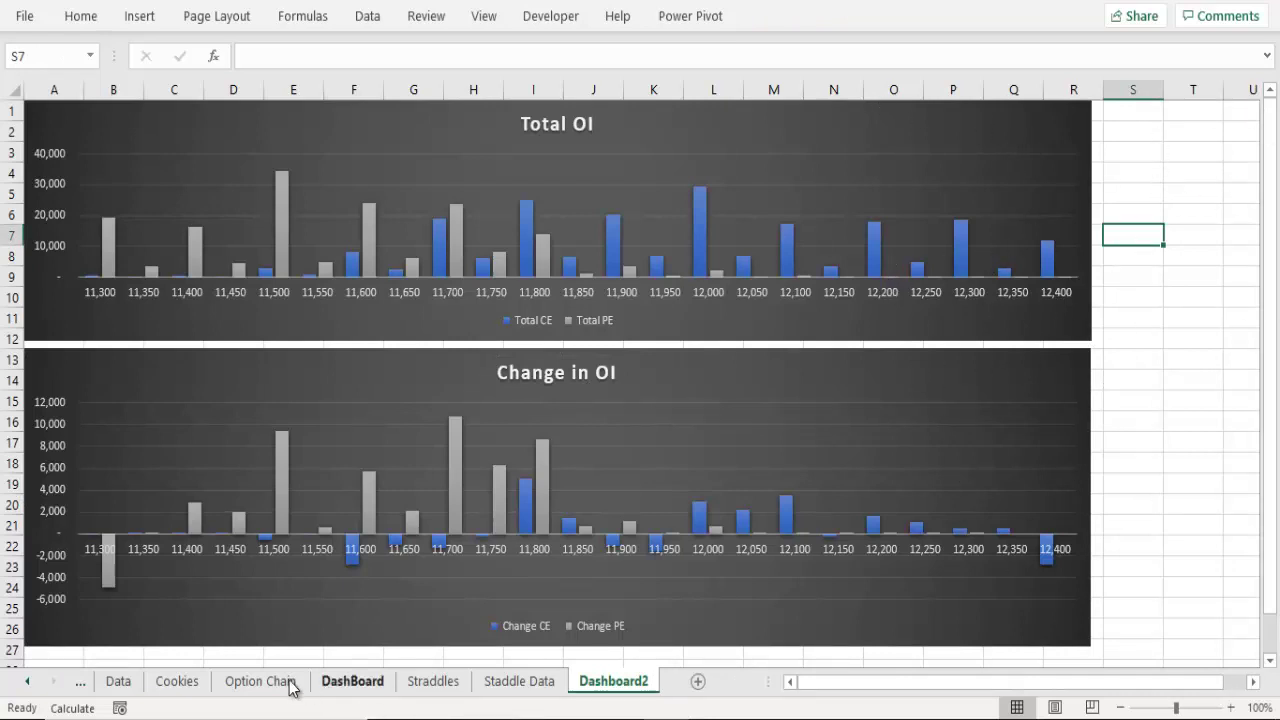
{"action": "left_click", "coordinate": [345, 688]}
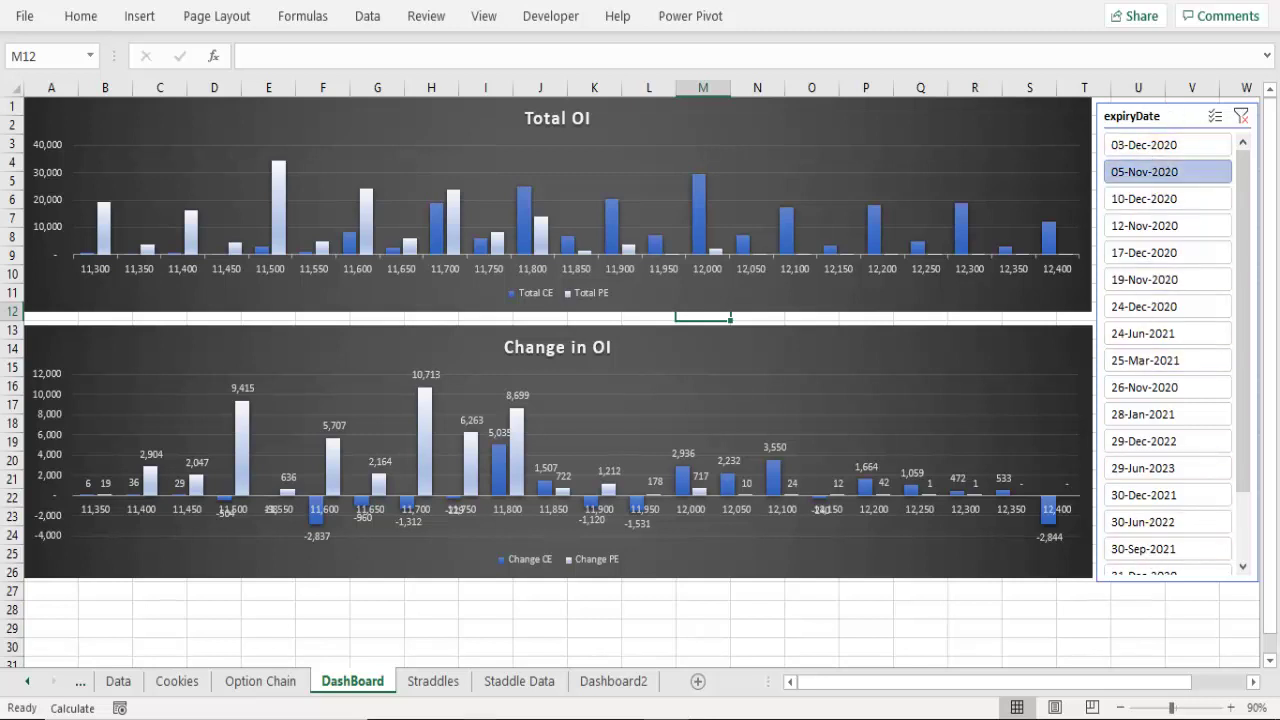
{"action": "left_click", "coordinate": [27, 681]}
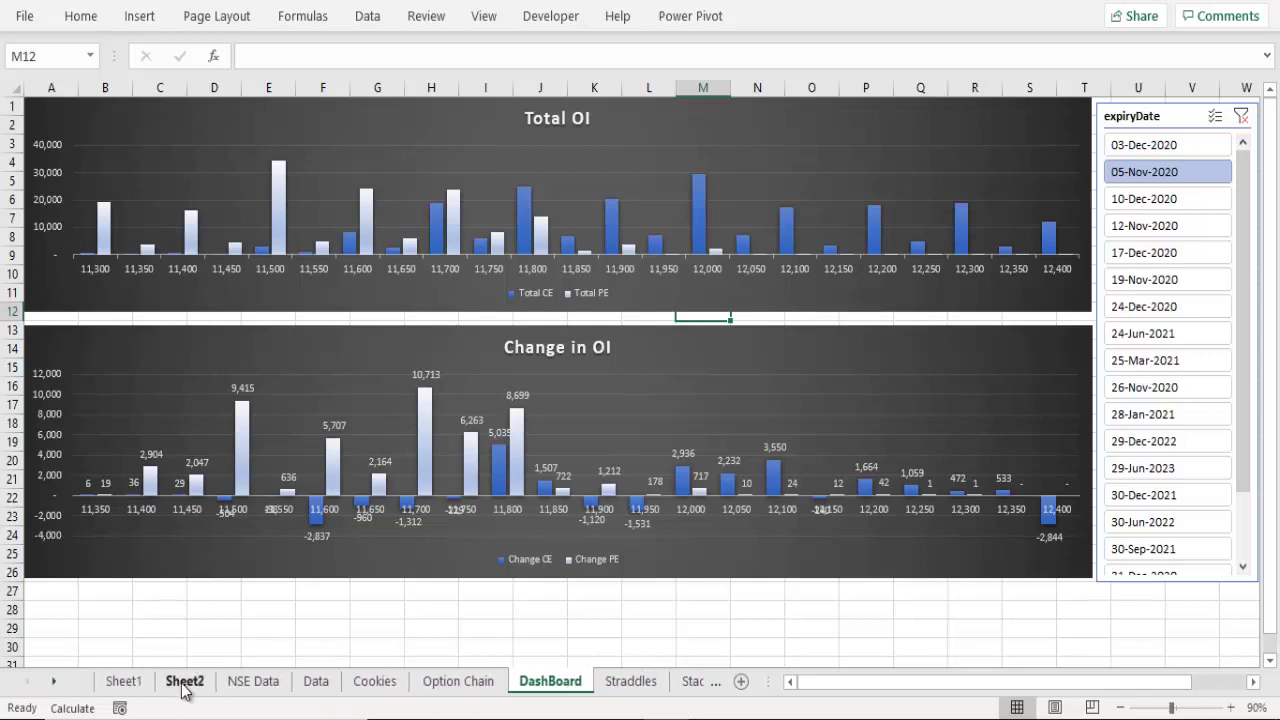
{"action": "left_click", "coordinate": [134, 687]}
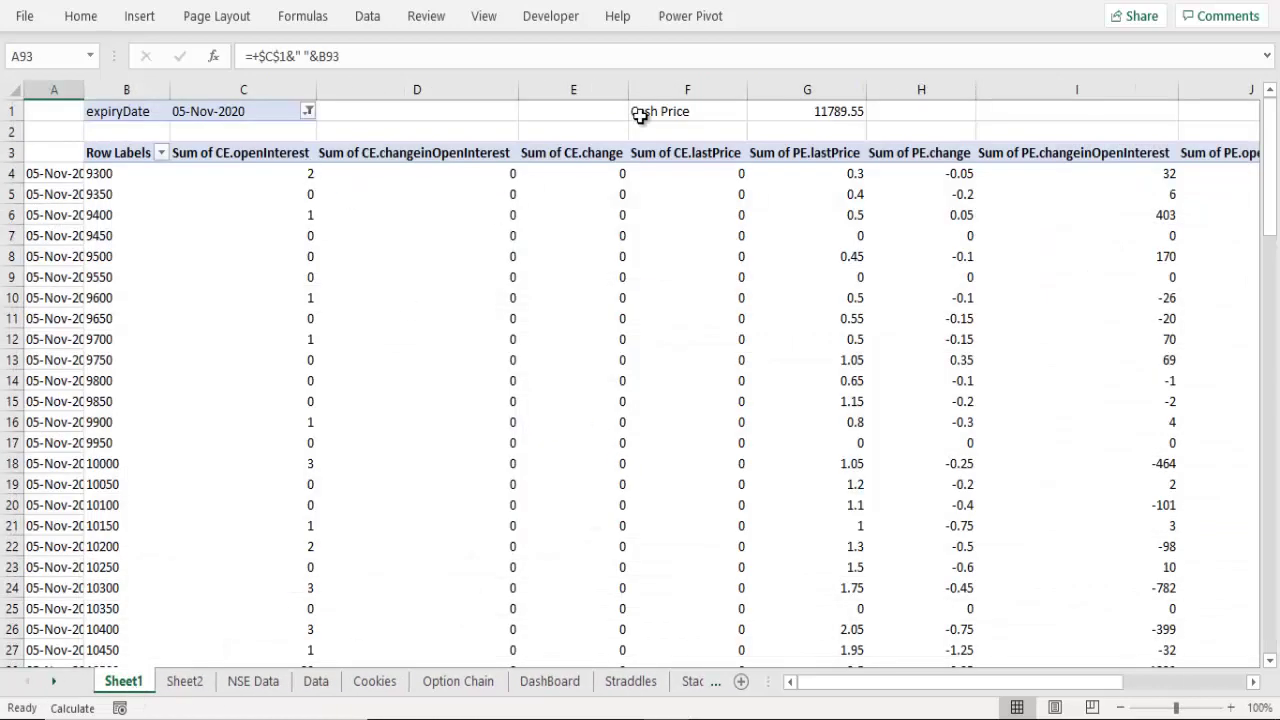
{"action": "left_click", "coordinate": [366, 16]}
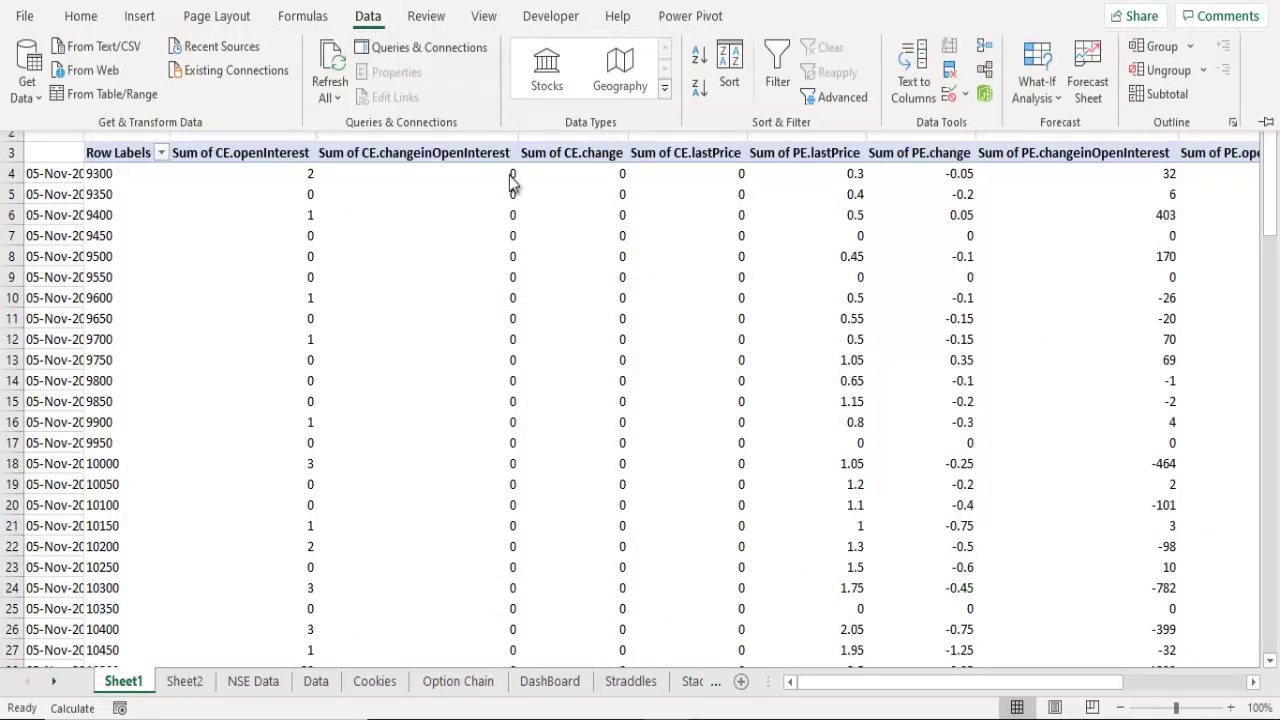
{"action": "left_click", "coordinate": [478, 285]}
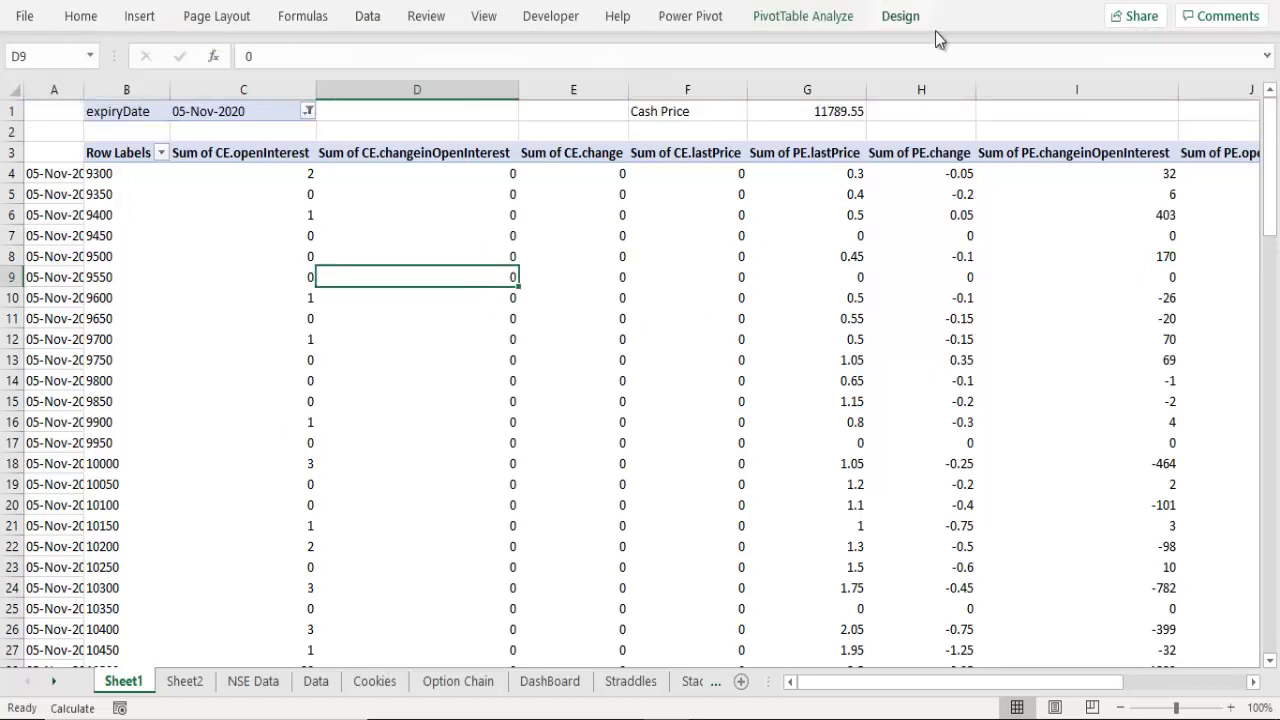
- Insert an expiryDate slicer from PivotTable Analyze and cut it
{"action": "left_click", "coordinate": [852, 18]}
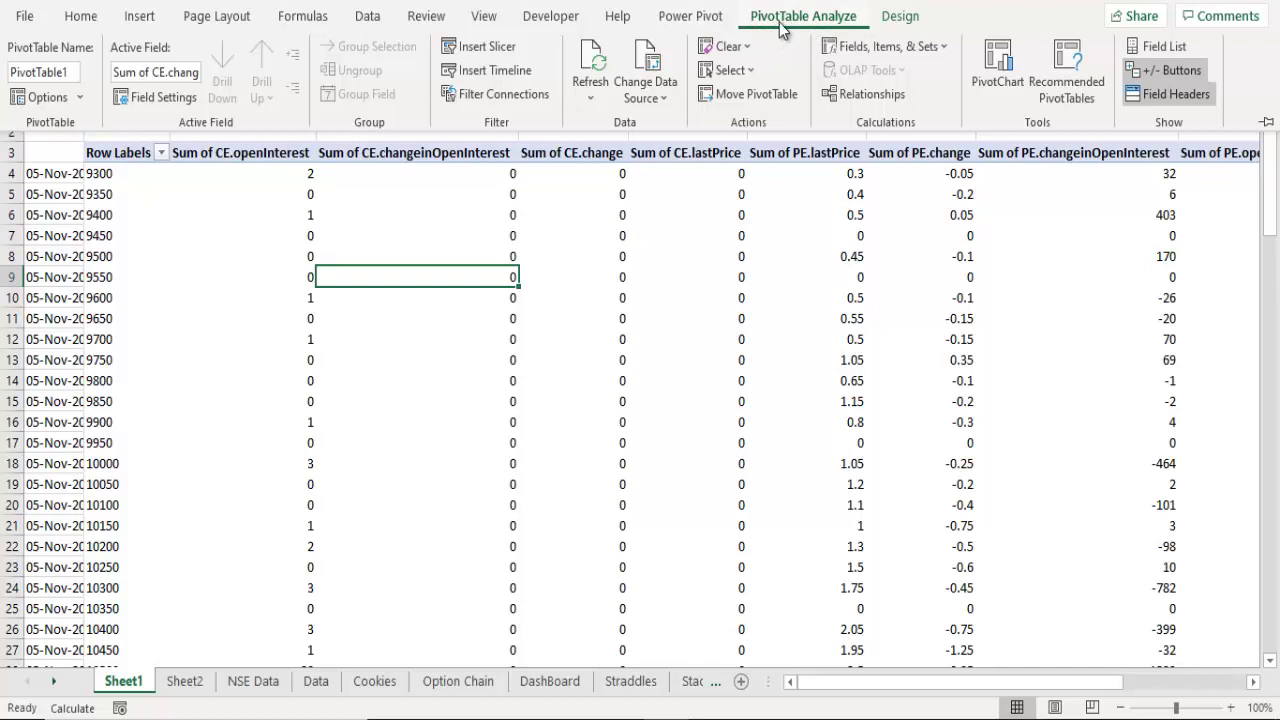
{"action": "left_click", "coordinate": [475, 46]}
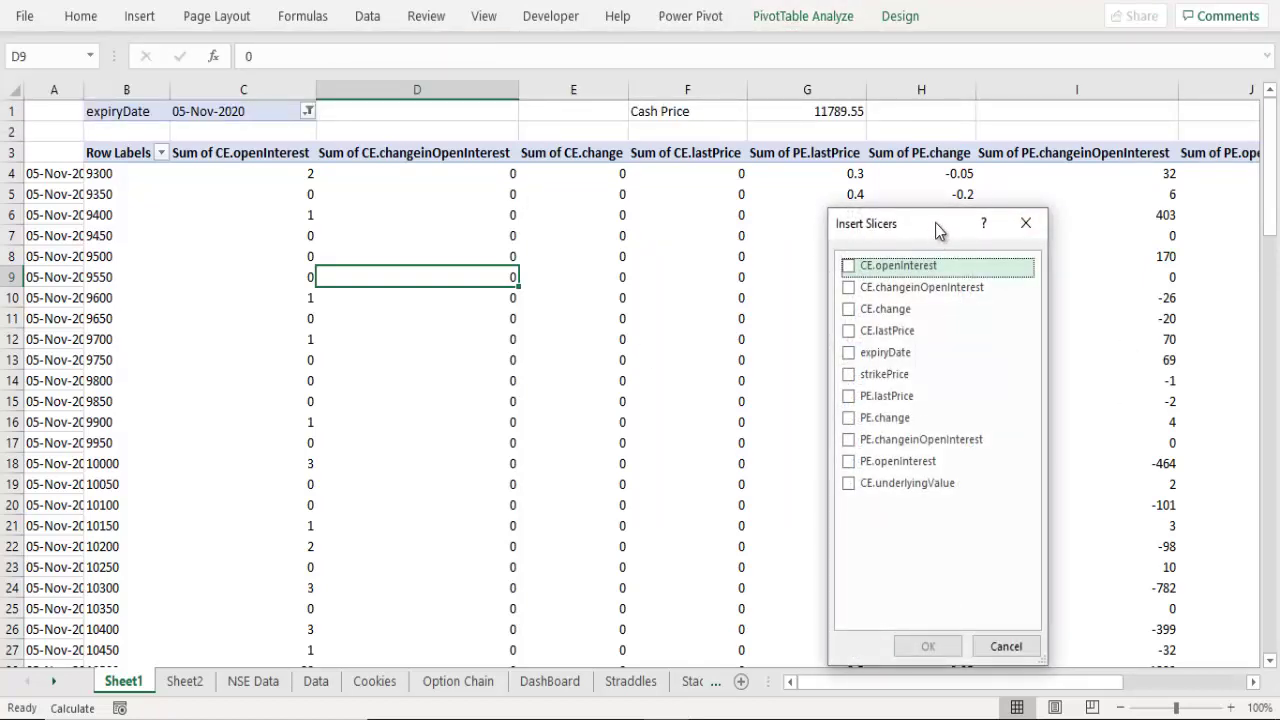
{"action": "left_click", "coordinate": [851, 358]}
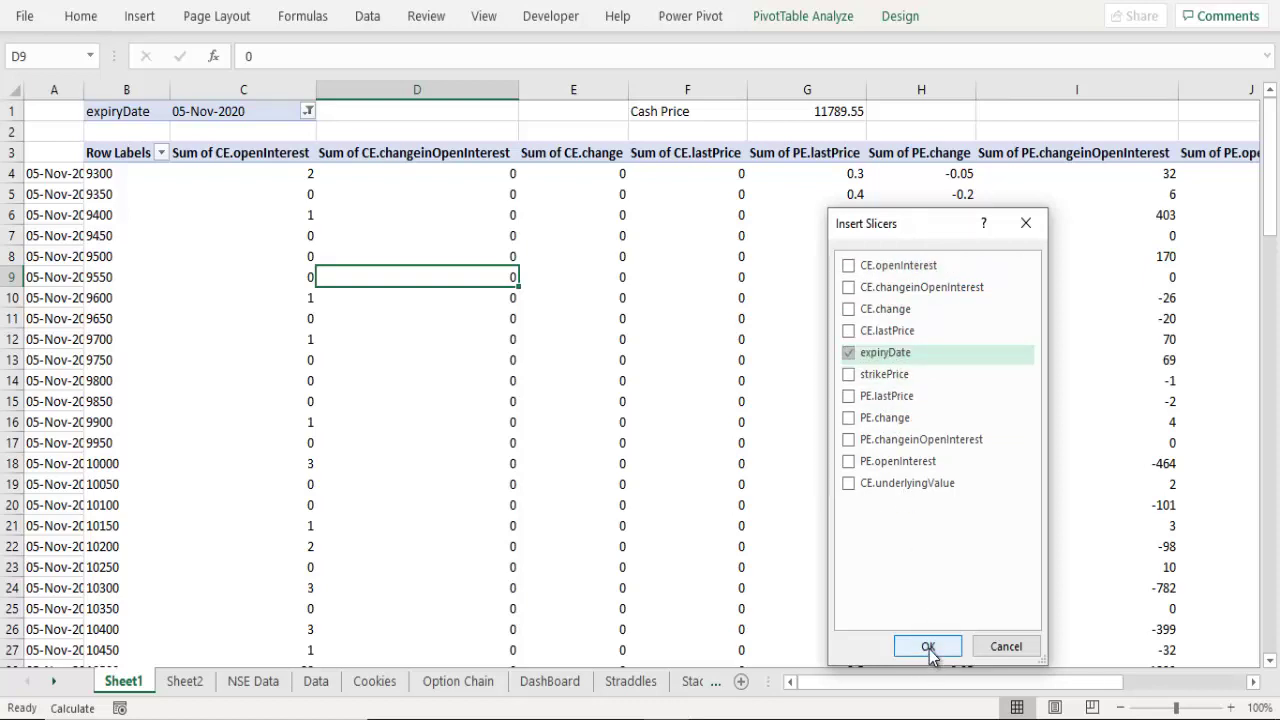
{"action": "left_click", "coordinate": [928, 647]}
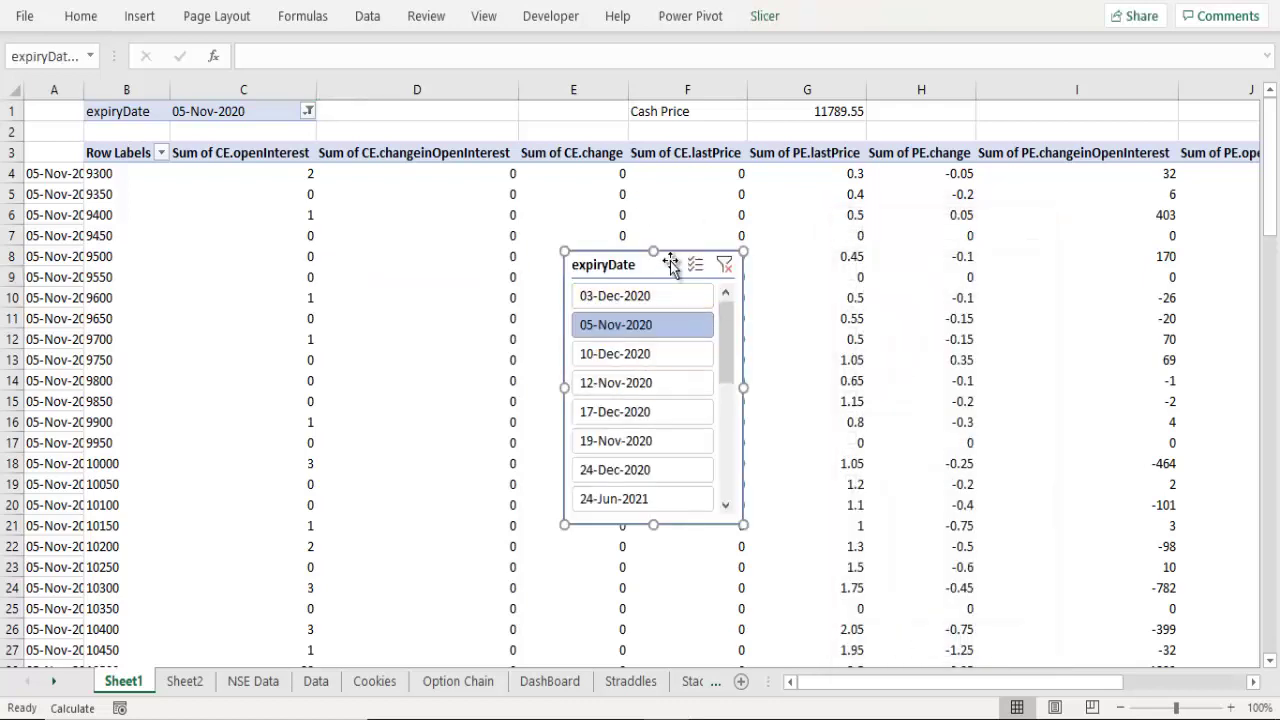
{"action": "key", "text": "Delete"}
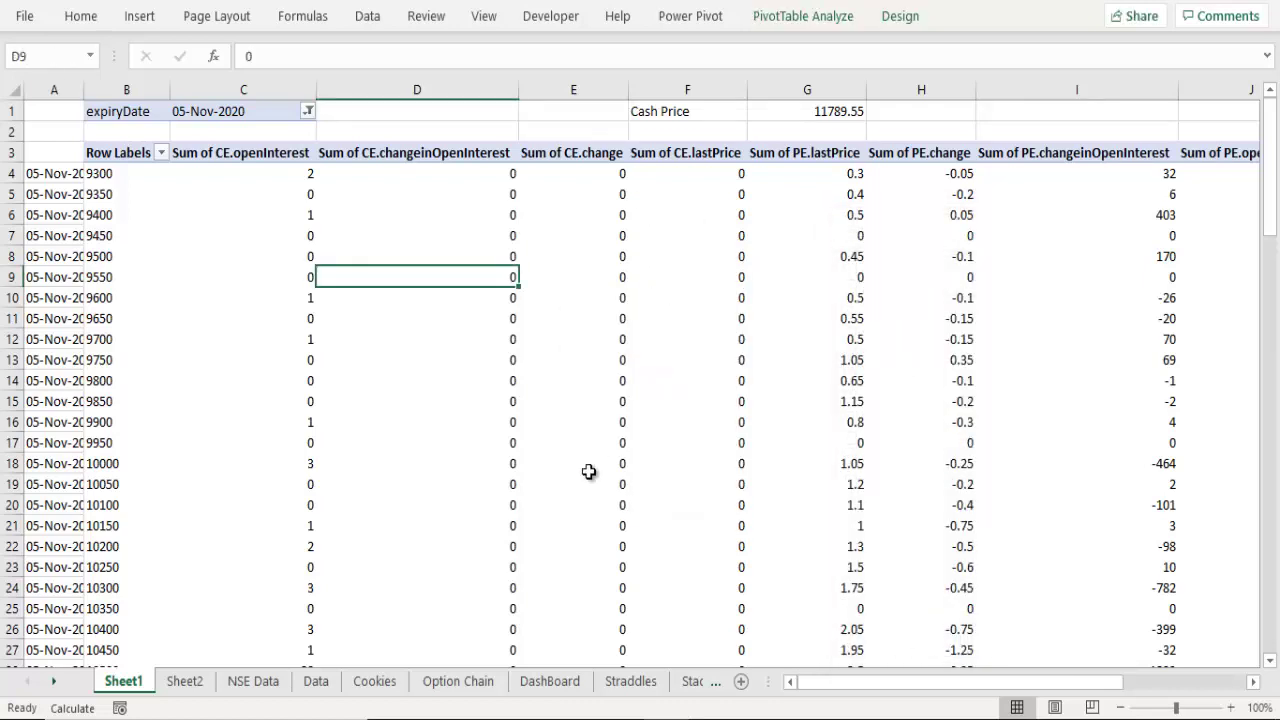
- Paste the expiryDate slicer on Dashboard2 at the charts' top right, stretched down to row 26
{"action": "left_click", "coordinate": [724, 683]}
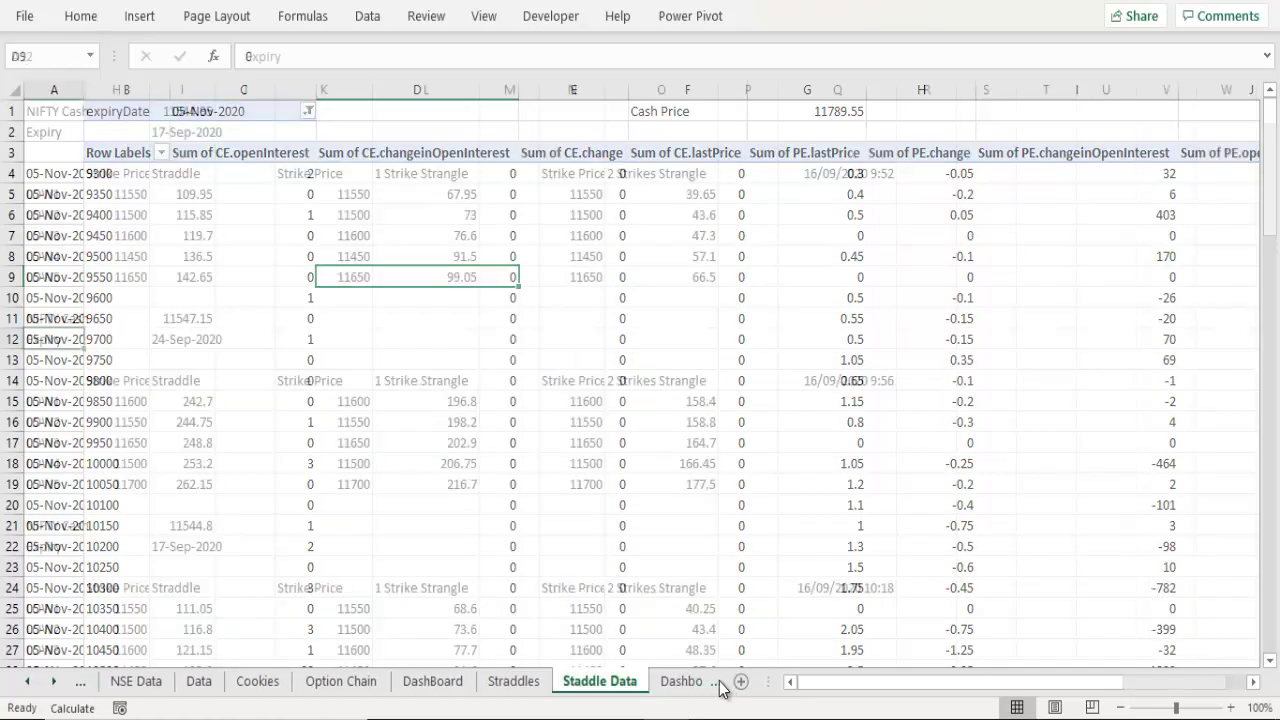
{"action": "left_click", "coordinate": [680, 683]}
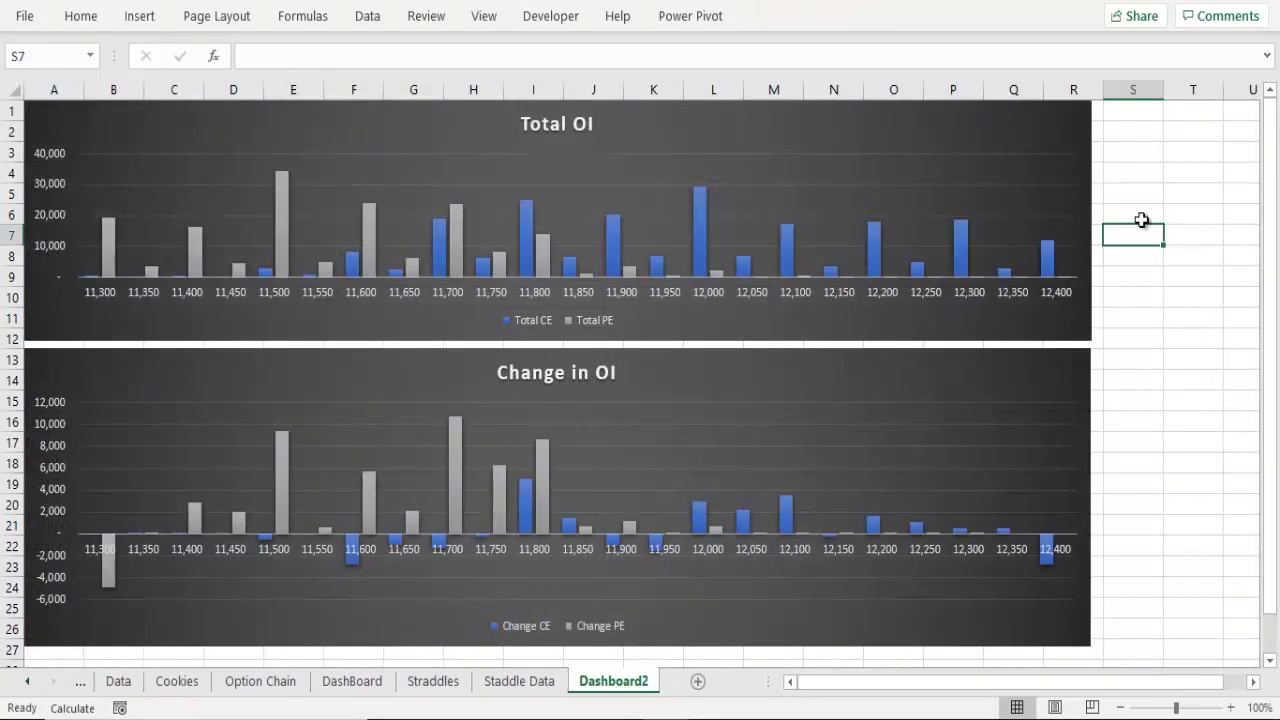
{"action": "key", "text": "ctrl+v"}
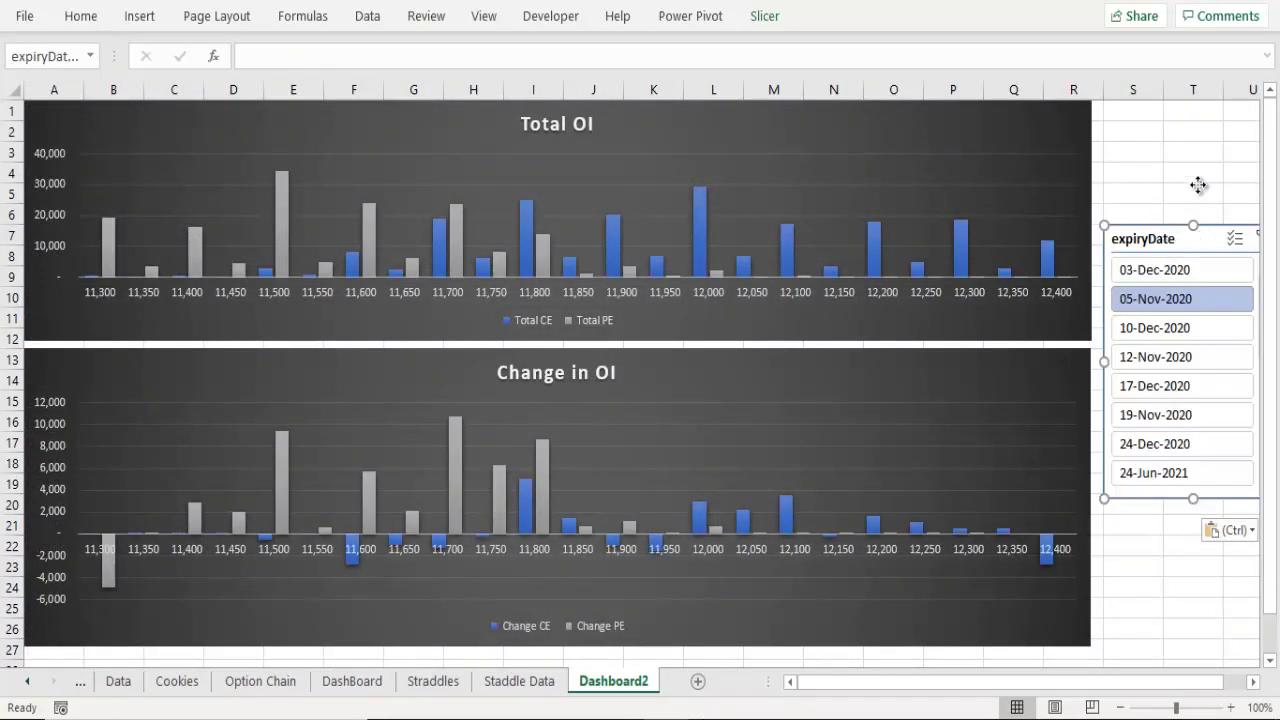
{"action": "left_click_drag", "start_coordinate": [1198, 240], "coordinate": [1194, 123]}
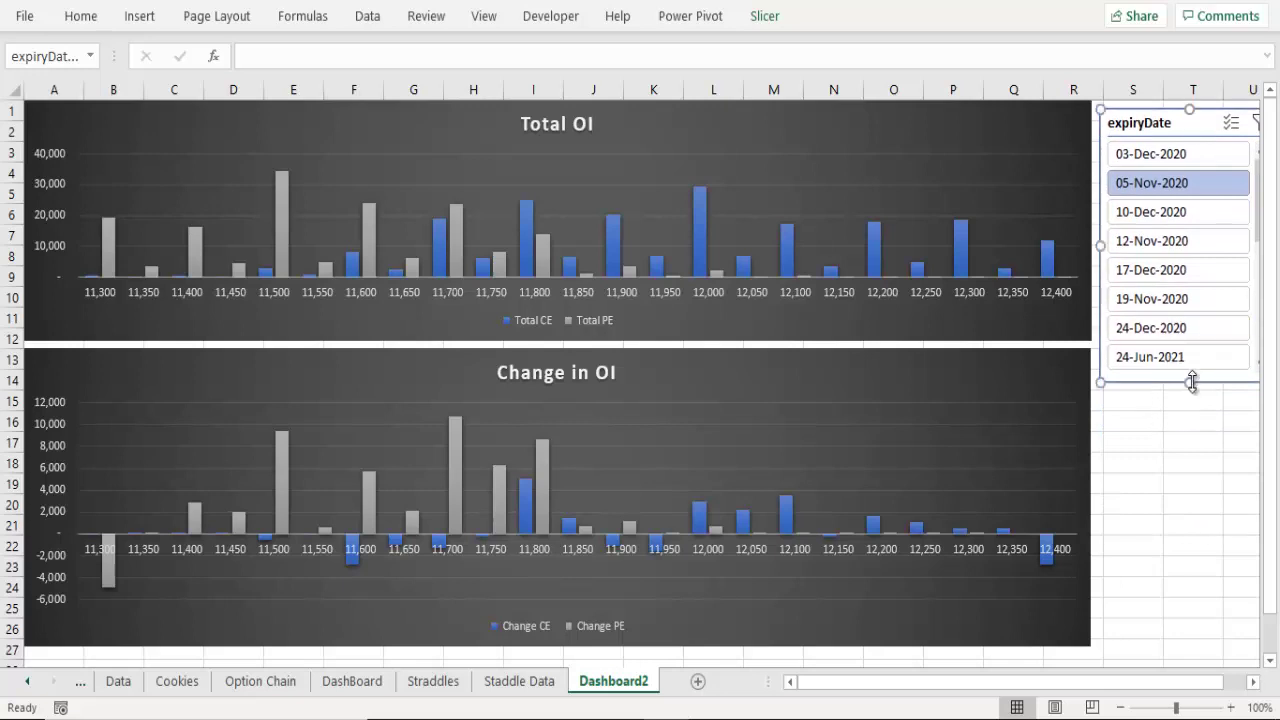
{"action": "left_click_drag", "start_coordinate": [1192, 381], "coordinate": [1182, 636]}
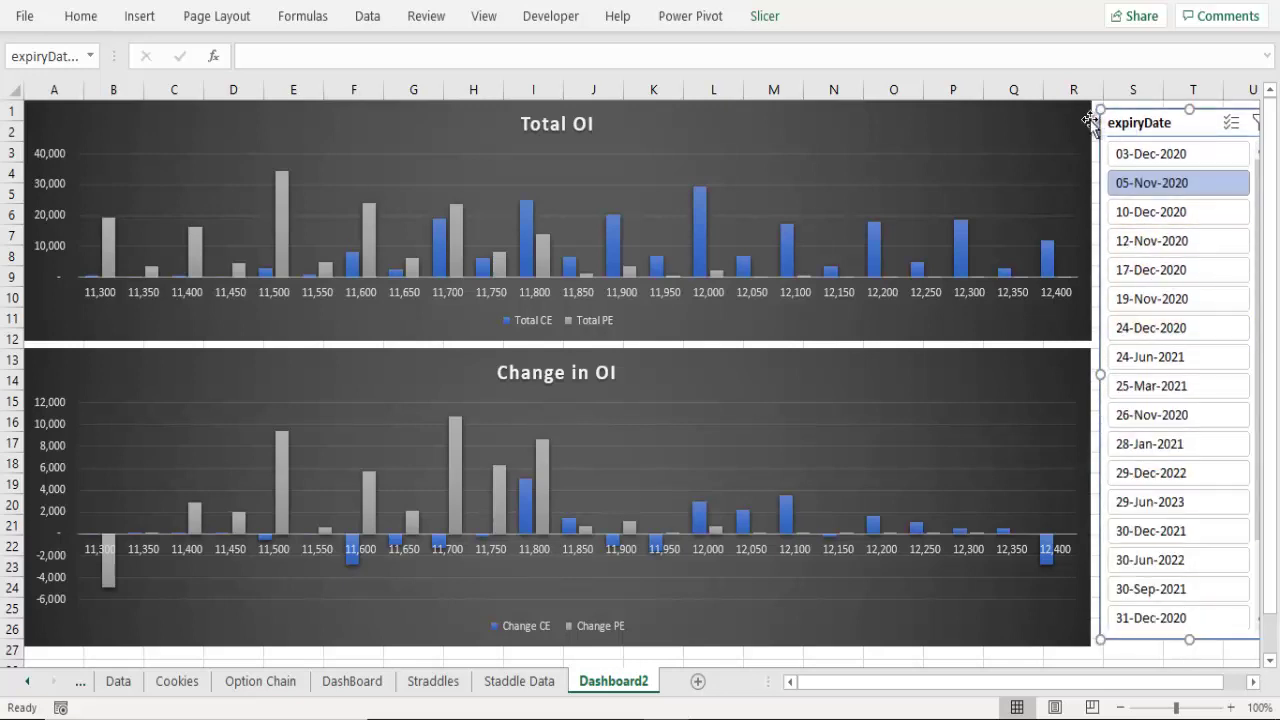
{"action": "key", "text": "Escape"}
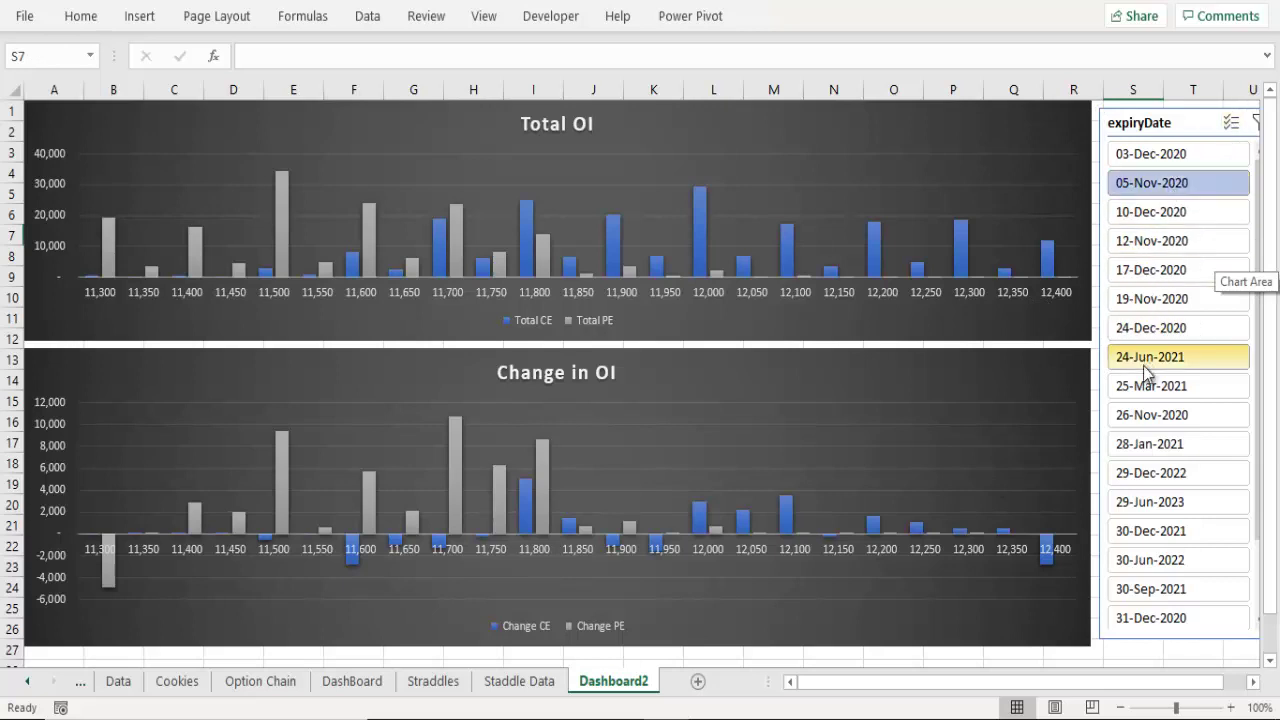
{"action": "left_click", "coordinate": [1152, 416]}
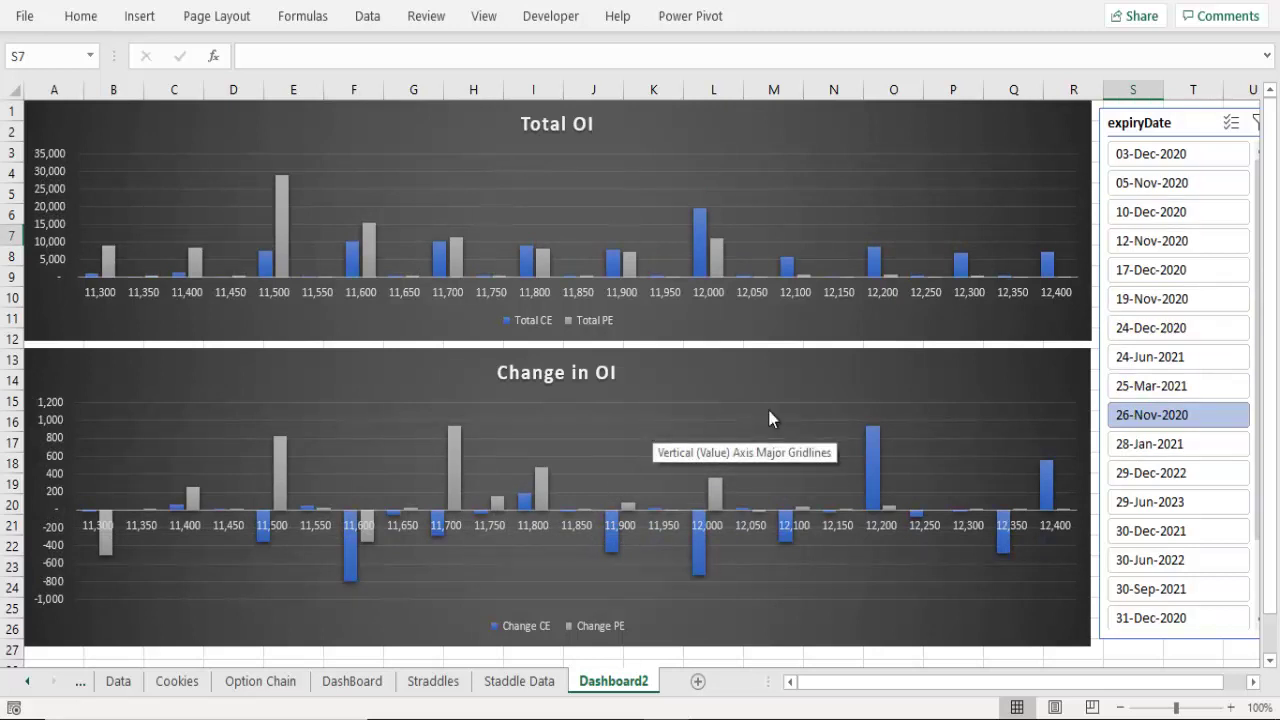
{"action": "left_click", "coordinate": [1231, 123]}
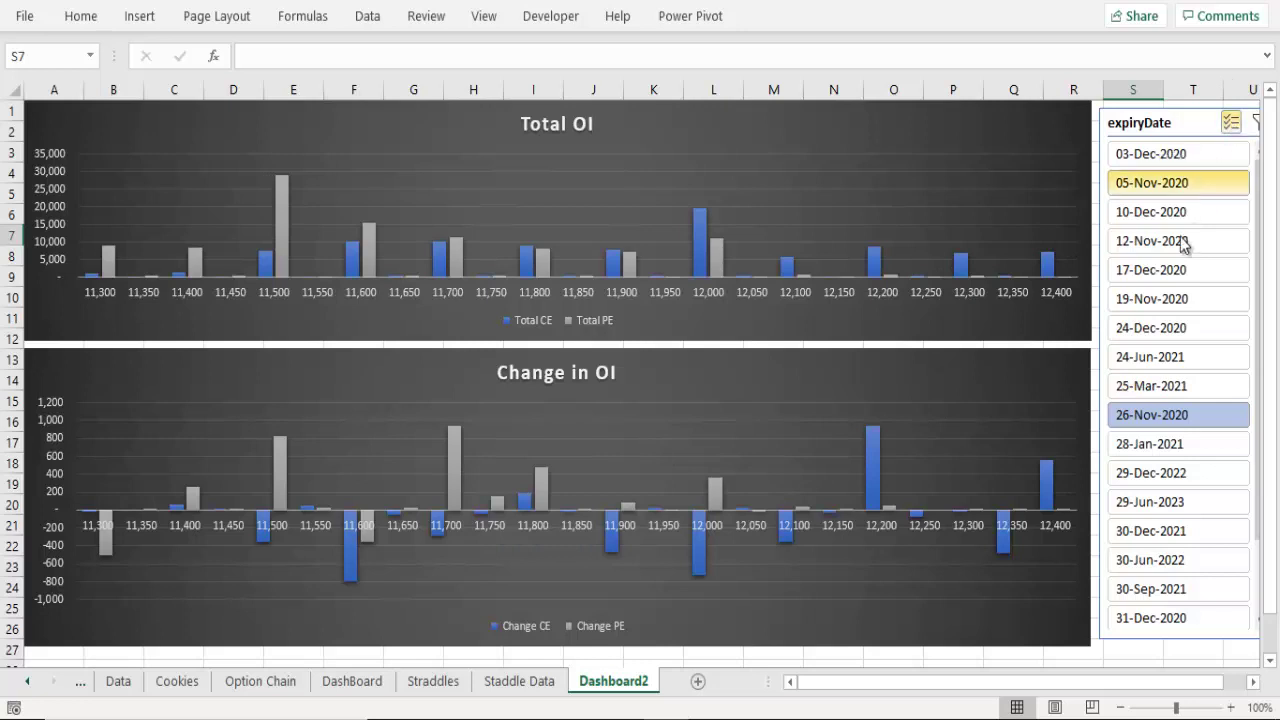
{"action": "left_click", "coordinate": [1140, 186]}
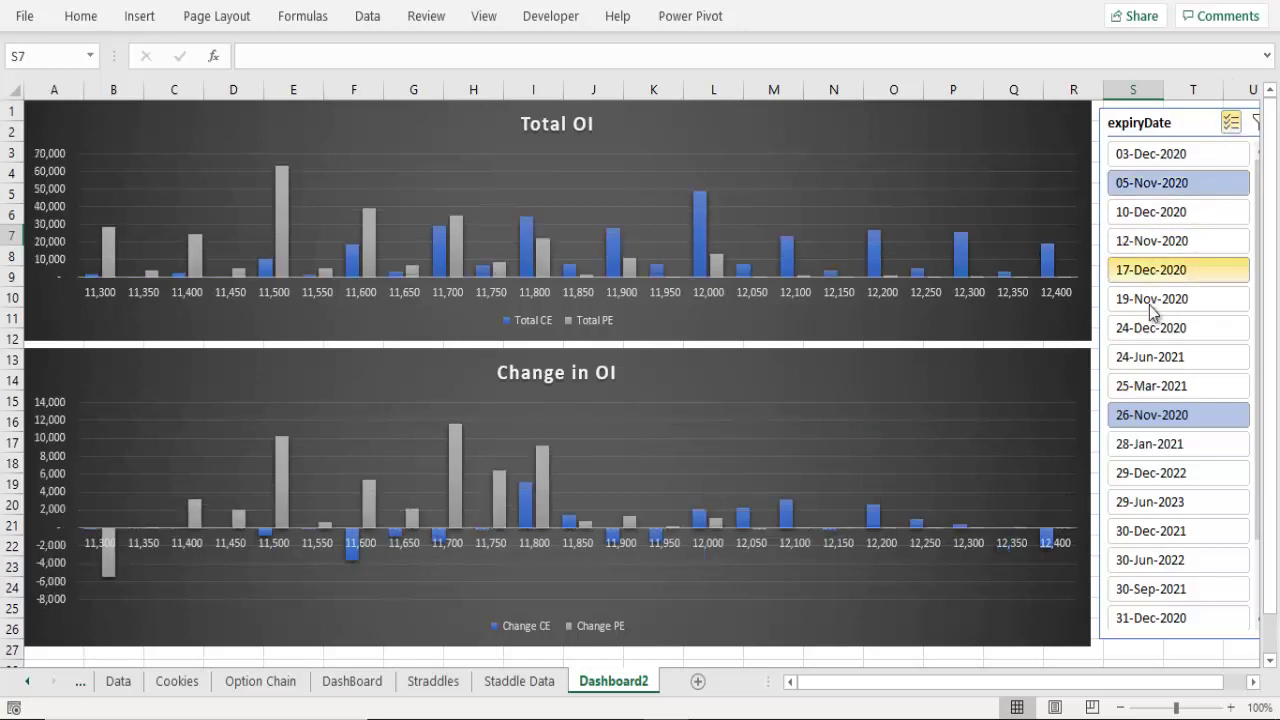
{"action": "left_click", "coordinate": [1157, 242]}
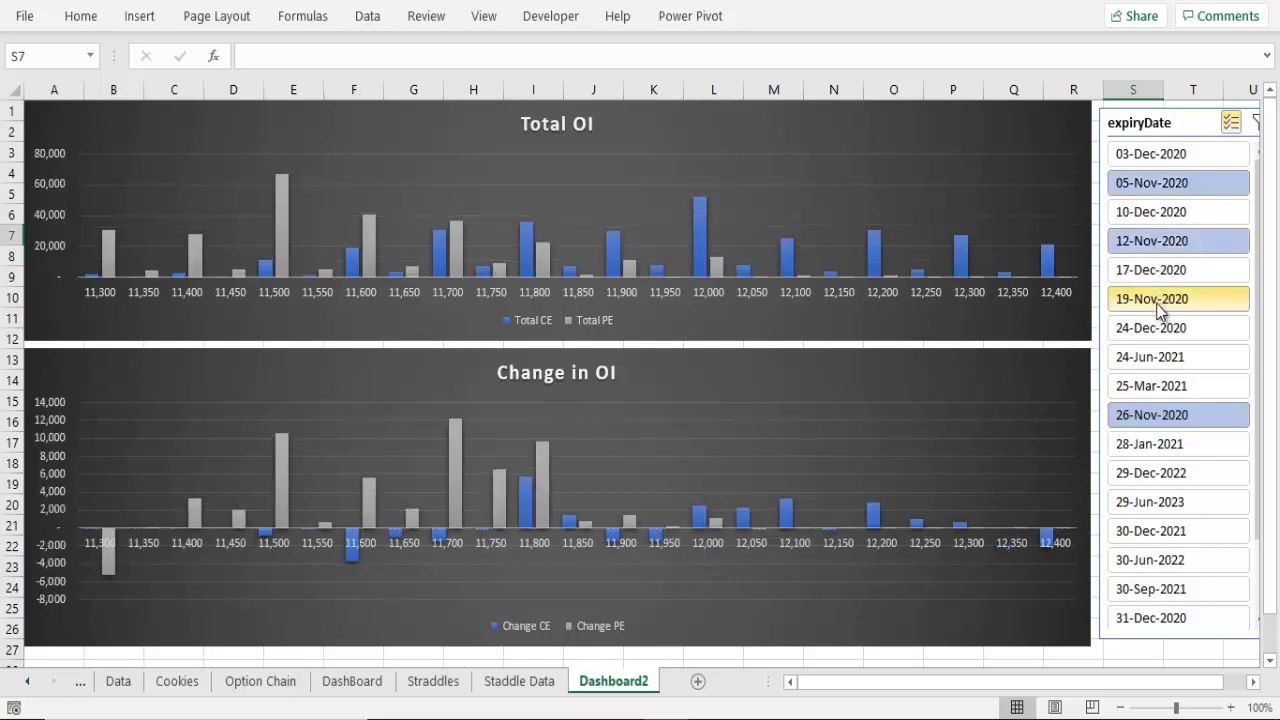
{"action": "left_click", "coordinate": [1149, 296]}
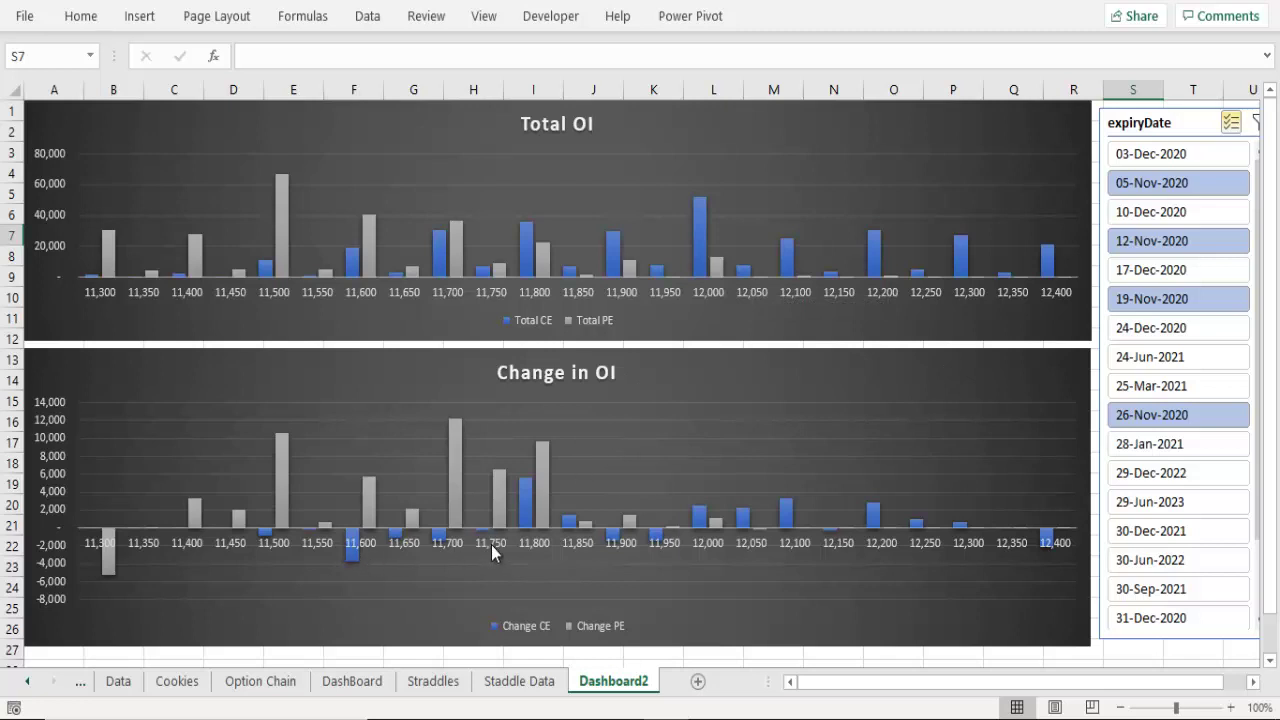
{"action": "mouse_move", "coordinate": [452, 444]}
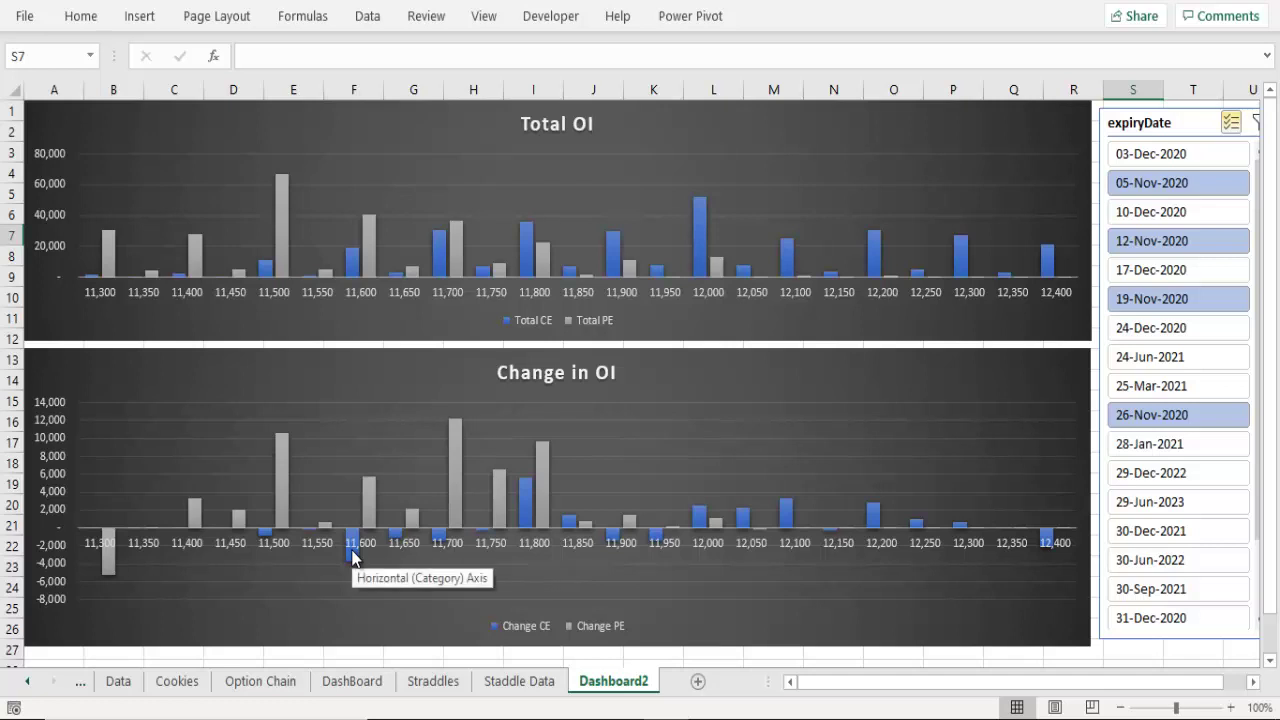
{"action": "mouse_move", "coordinate": [351, 563]}
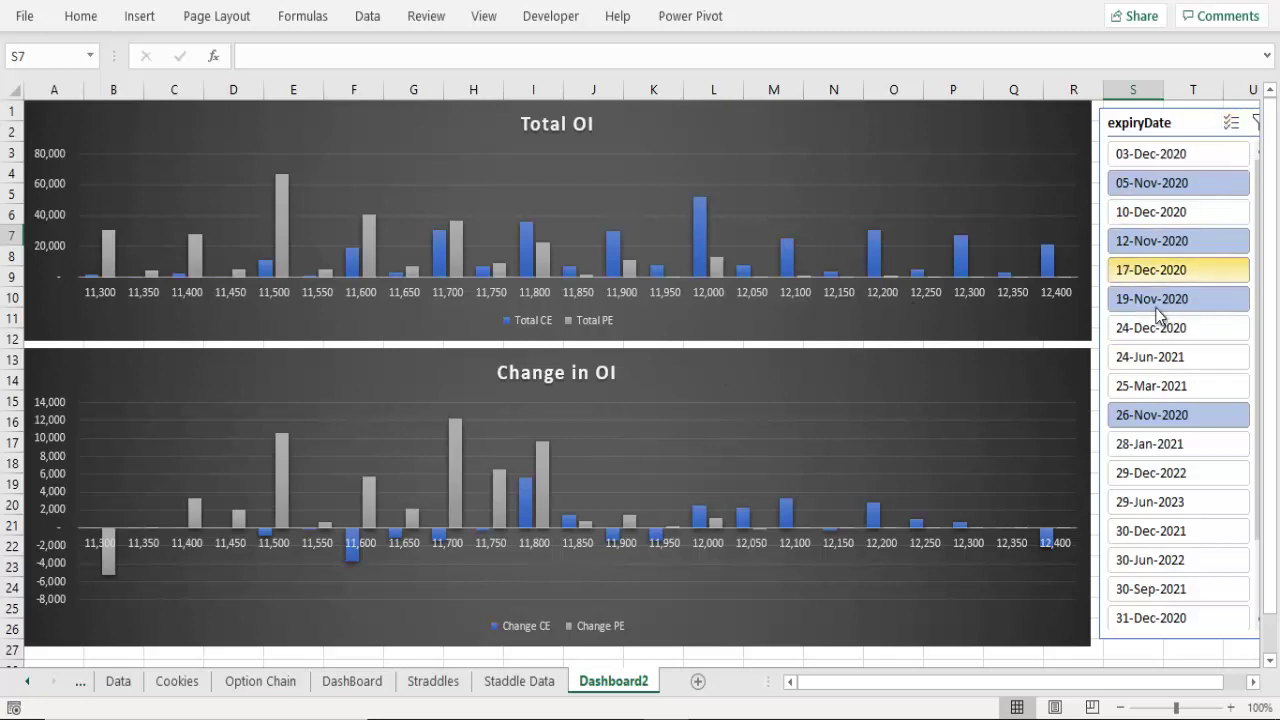
{"action": "left_click", "coordinate": [1154, 191]}
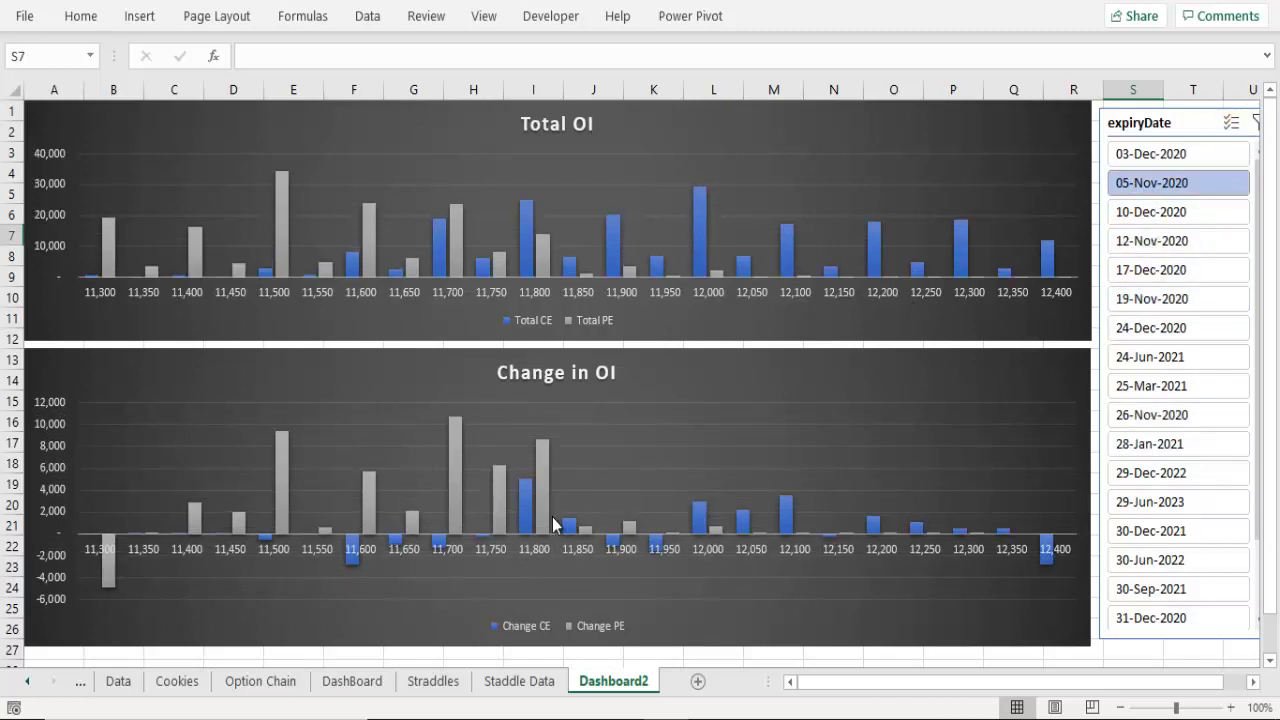